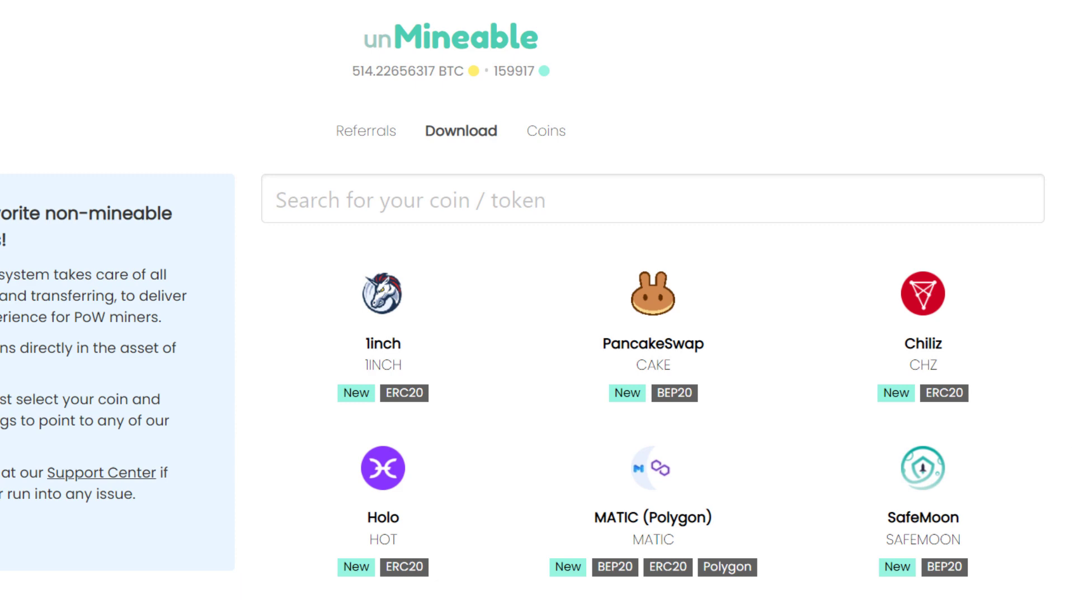
- Open the SHIBA INU (SHIB) mining page from the unMineable coin list and turn on the site's dark mode
click(277, 200)
scroll(537, 303, down, 15)
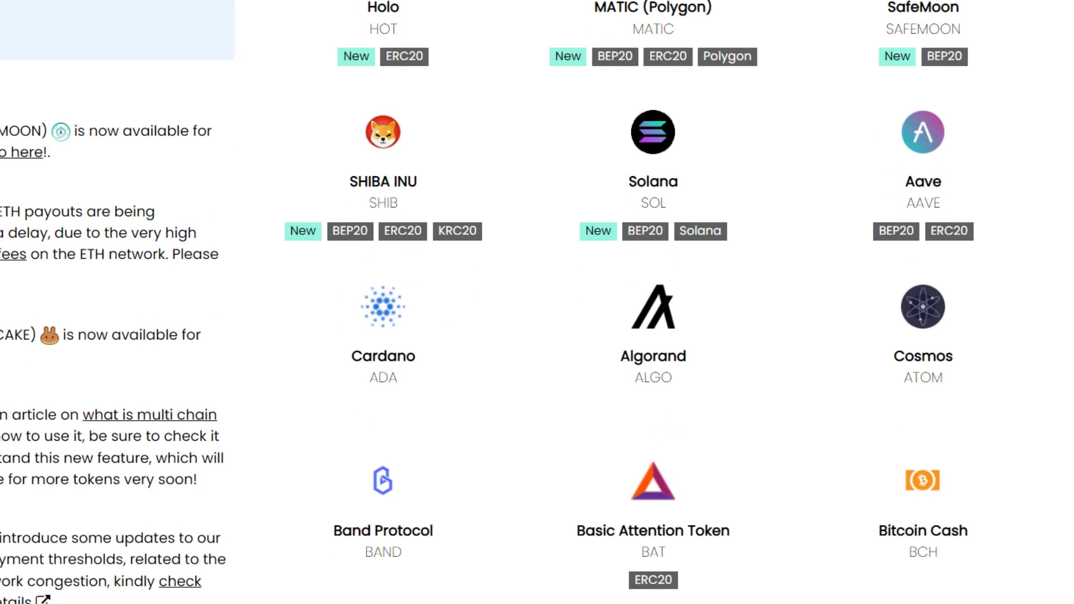
scroll(537, 302, down, 20)
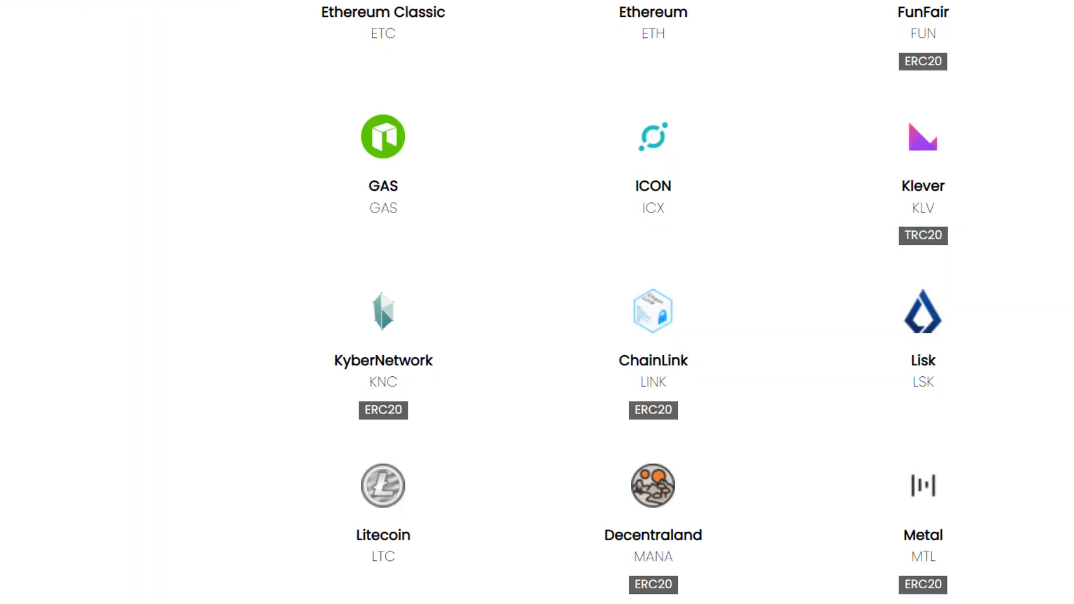
scroll(537, 303, down, 20)
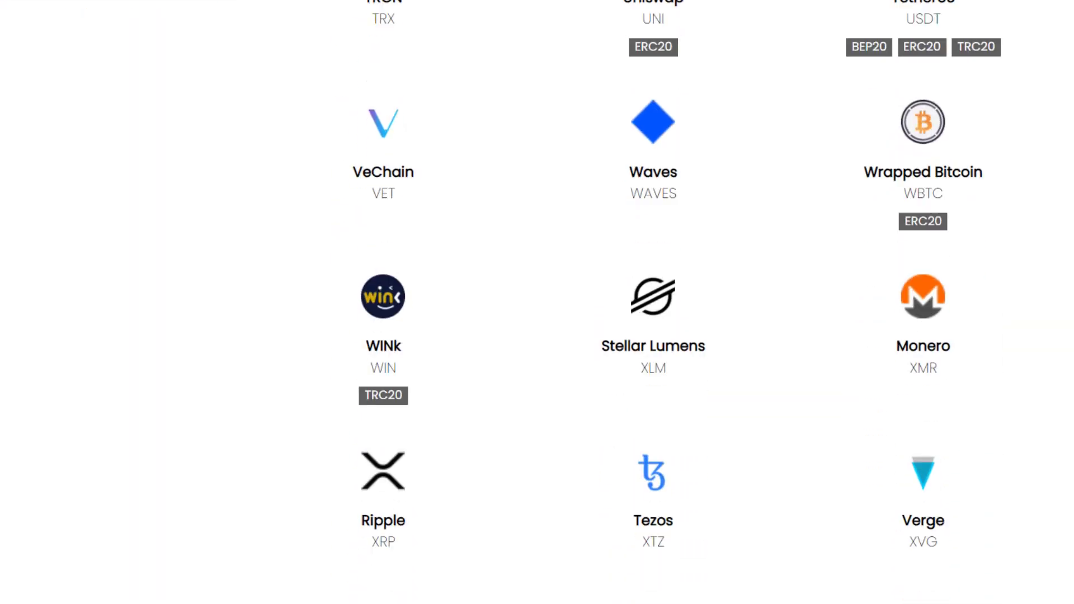
scroll(537, 302, down, 3)
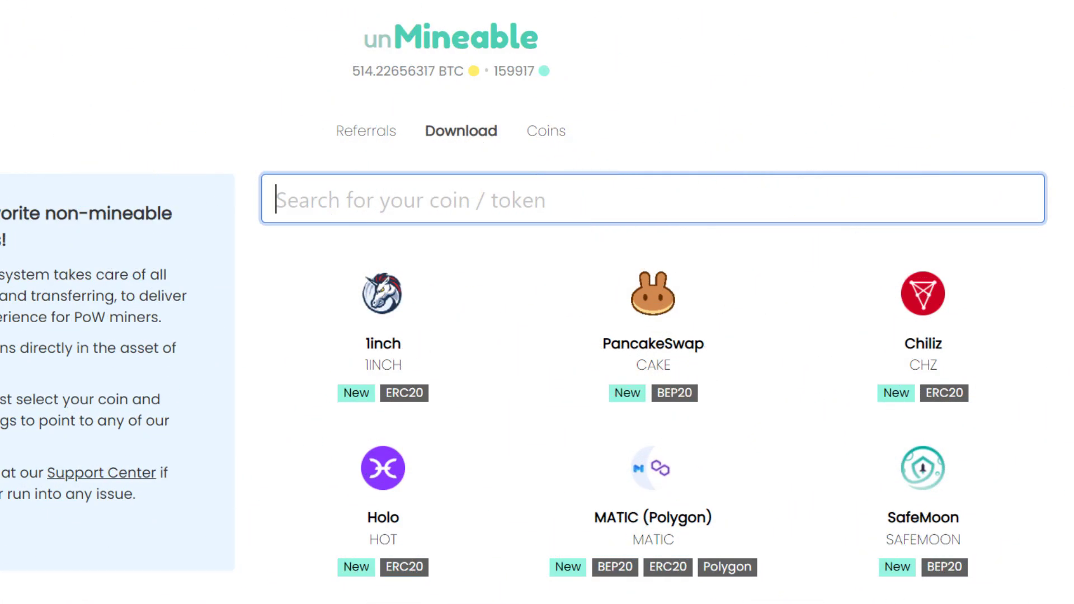
scroll(537, 303, down, 5)
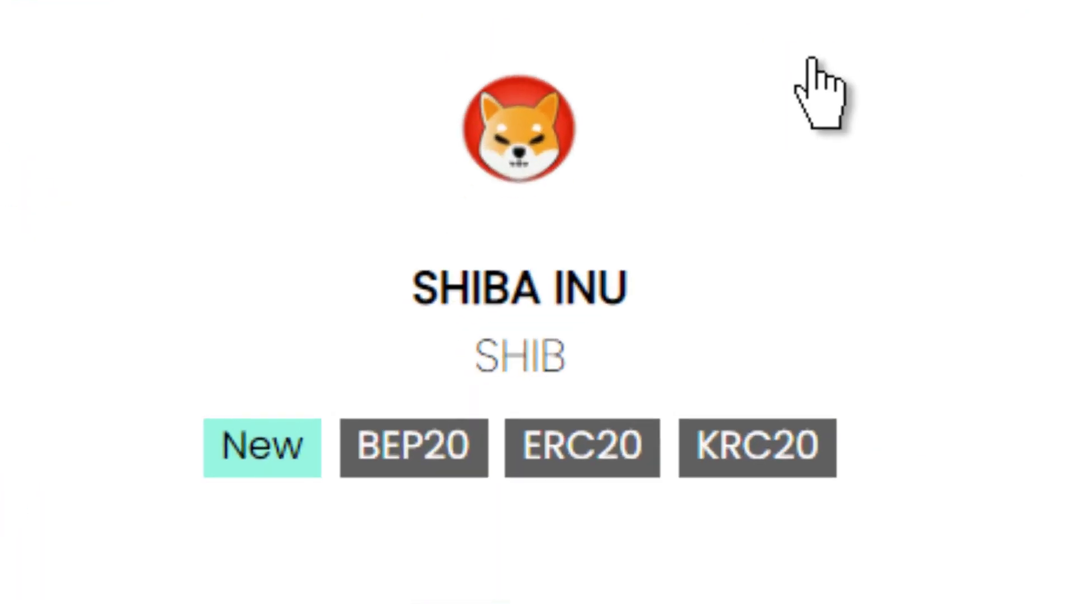
click(532, 130)
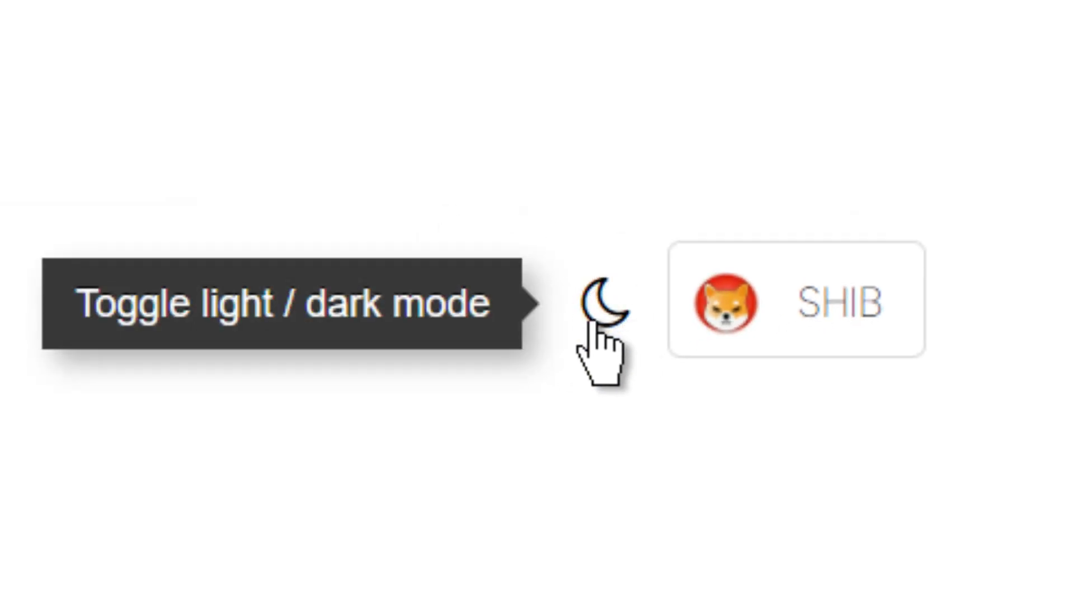
click(594, 324)
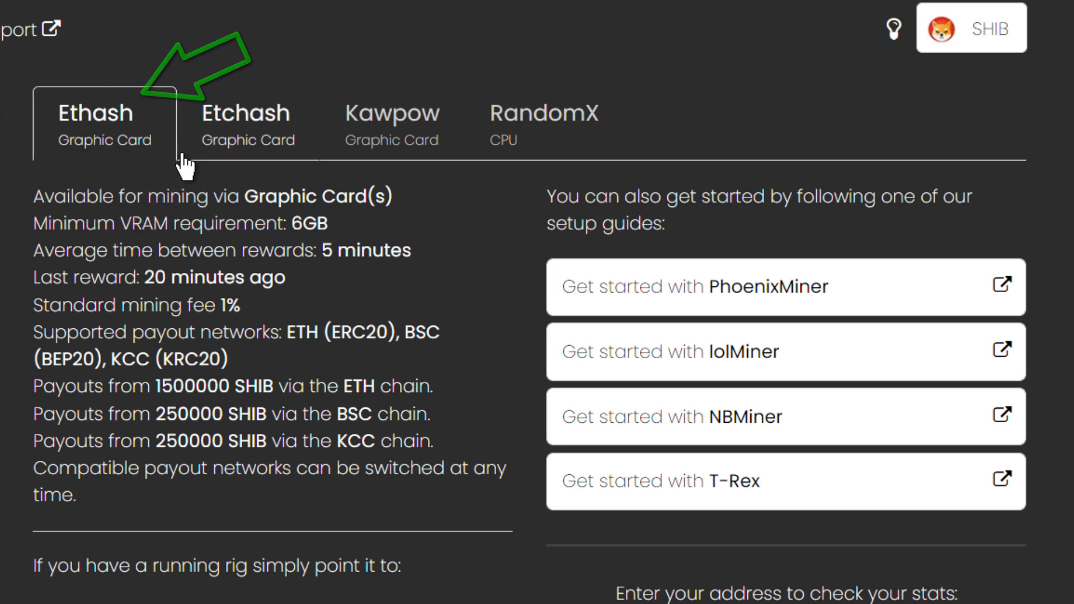
- Examine the mining requirements and payout terms for the Ethash, Etchash, Kawpow and RandomX algorithms
drag(117, 225, 348, 247)
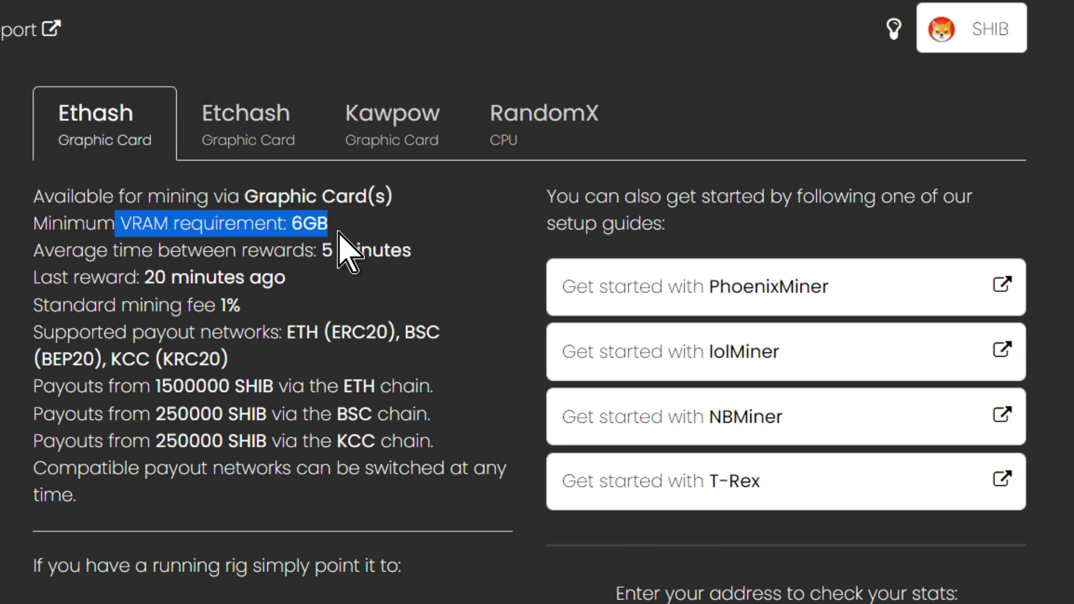
click(245, 124)
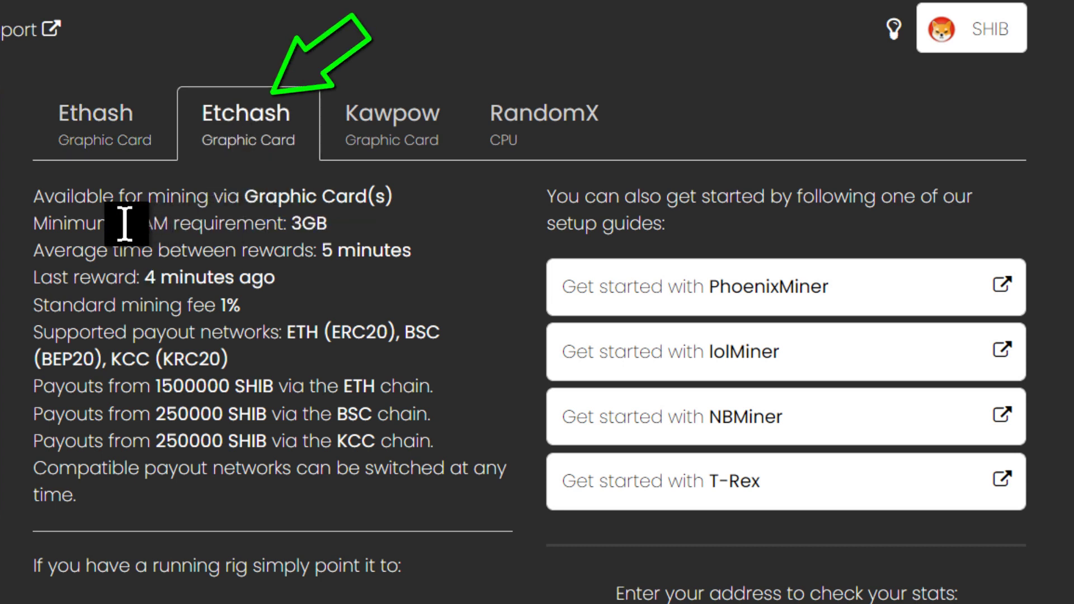
drag(120, 223, 304, 242)
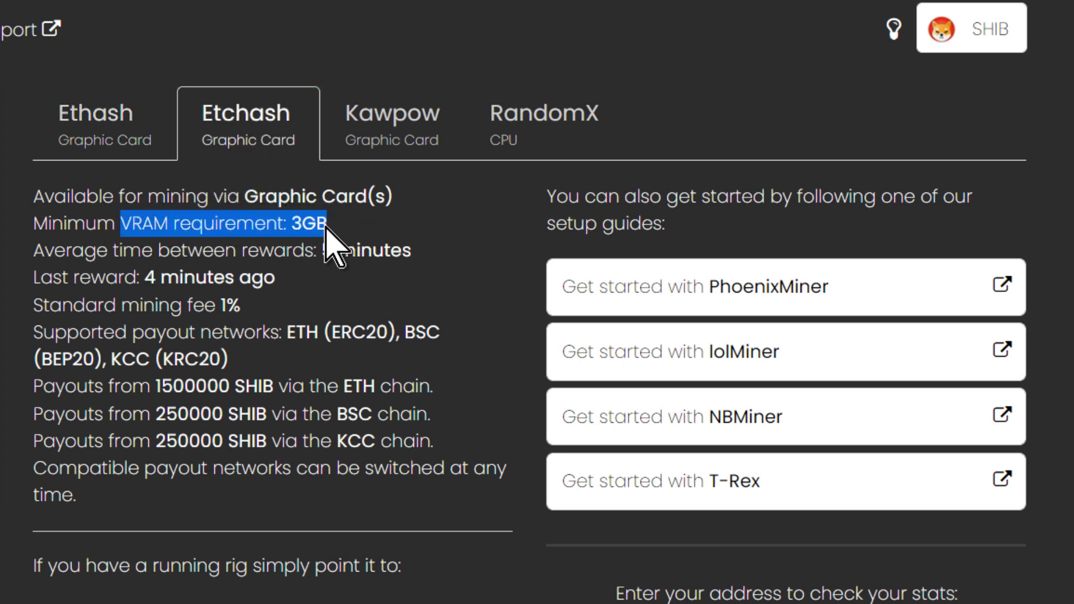
click(386, 115)
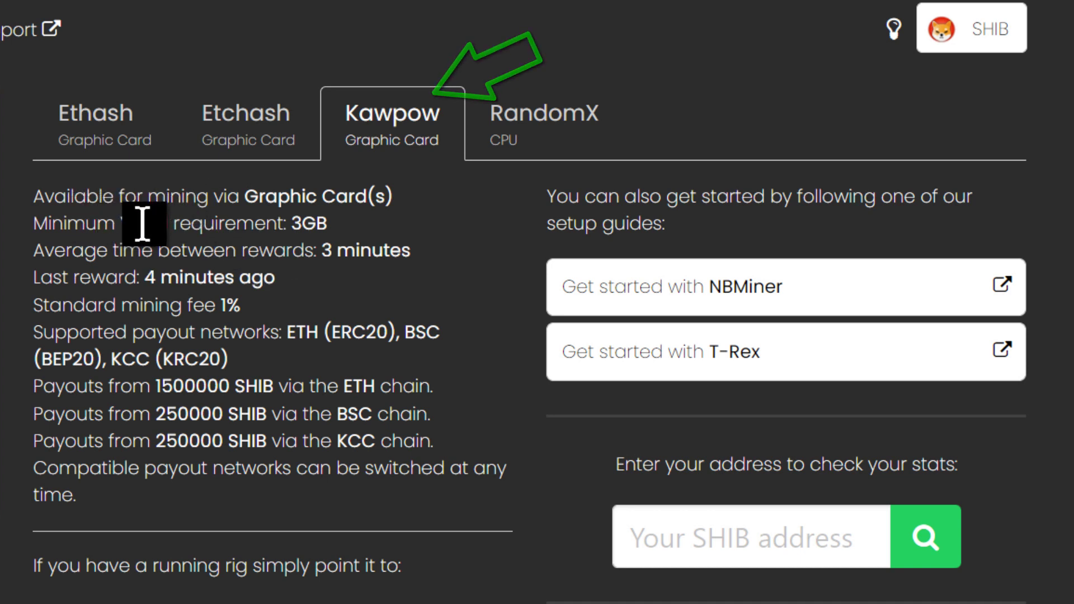
drag(142, 223, 341, 233)
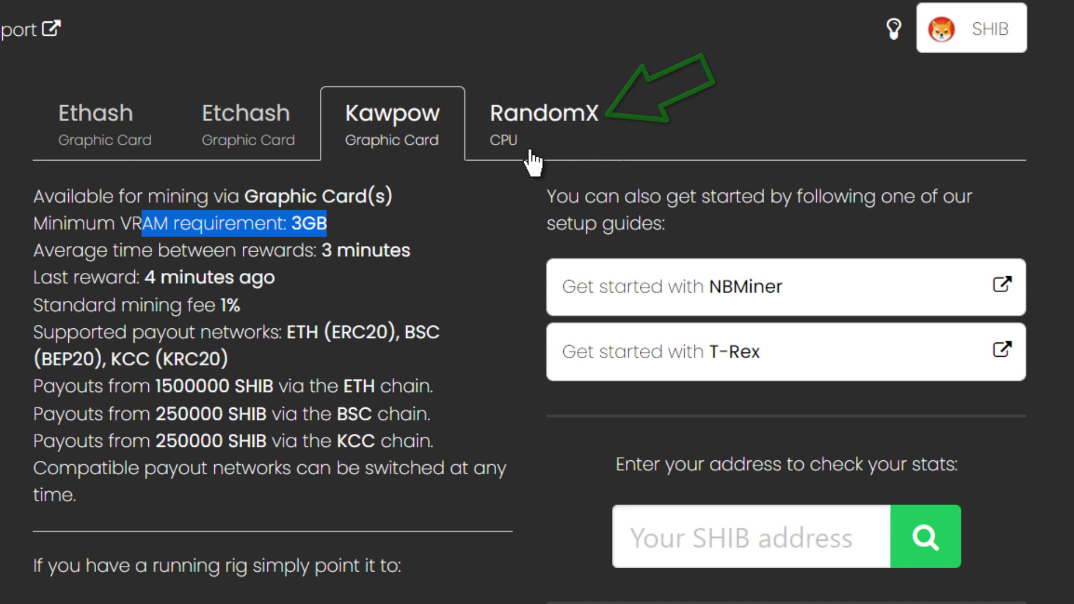
click(552, 134)
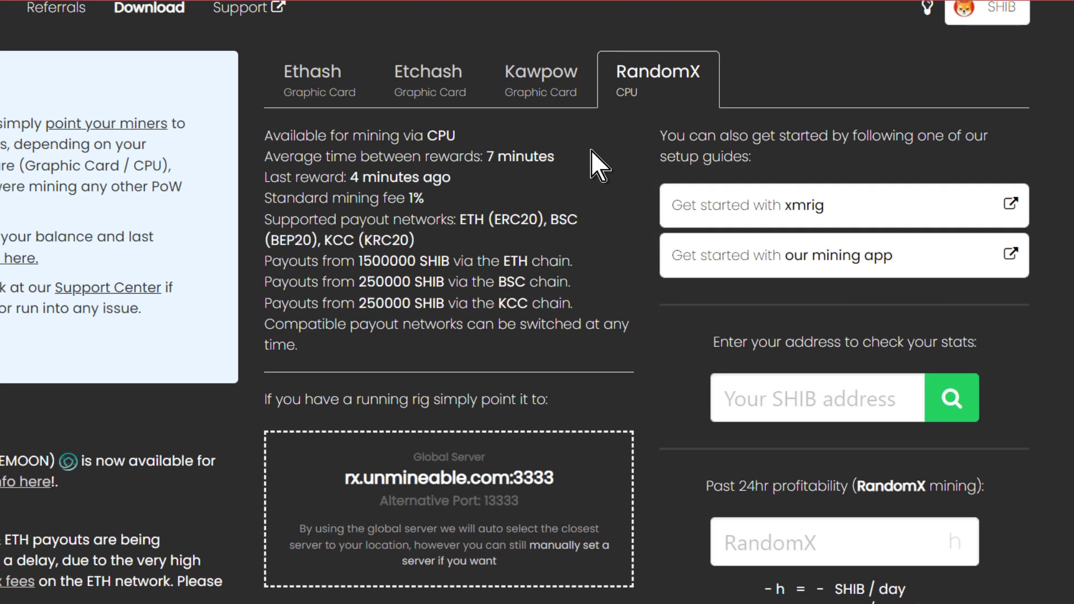
scroll(433, 207, up, 2)
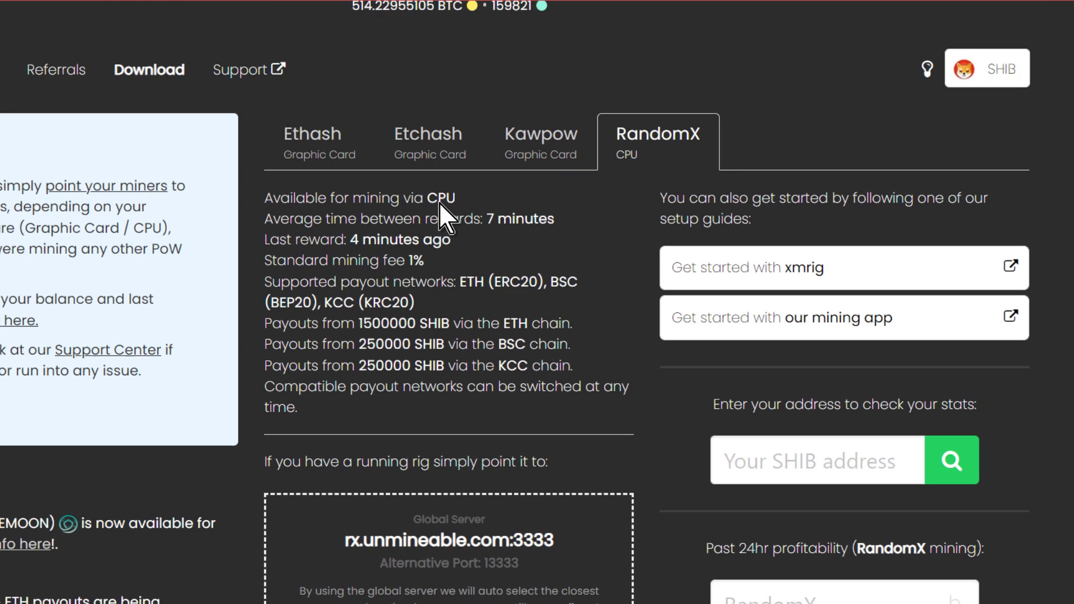
scroll(500, 199, up, 1)
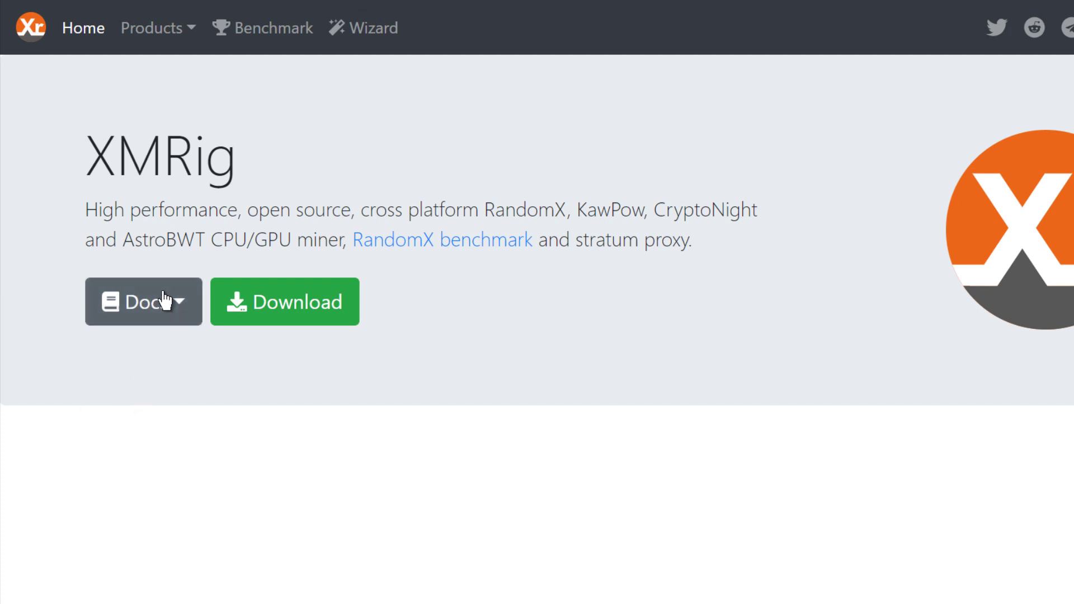
- Download the Windows package xmrig-6.16.0-gcc-win64.zip from the XMRig site, acknowledging the antivirus warning
click(127, 311)
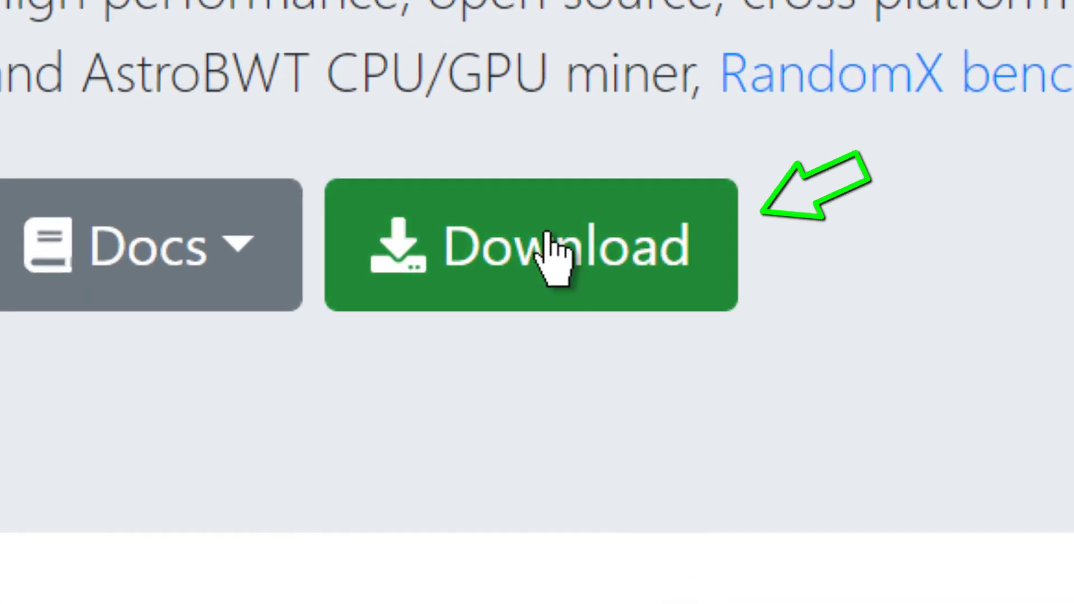
click(551, 241)
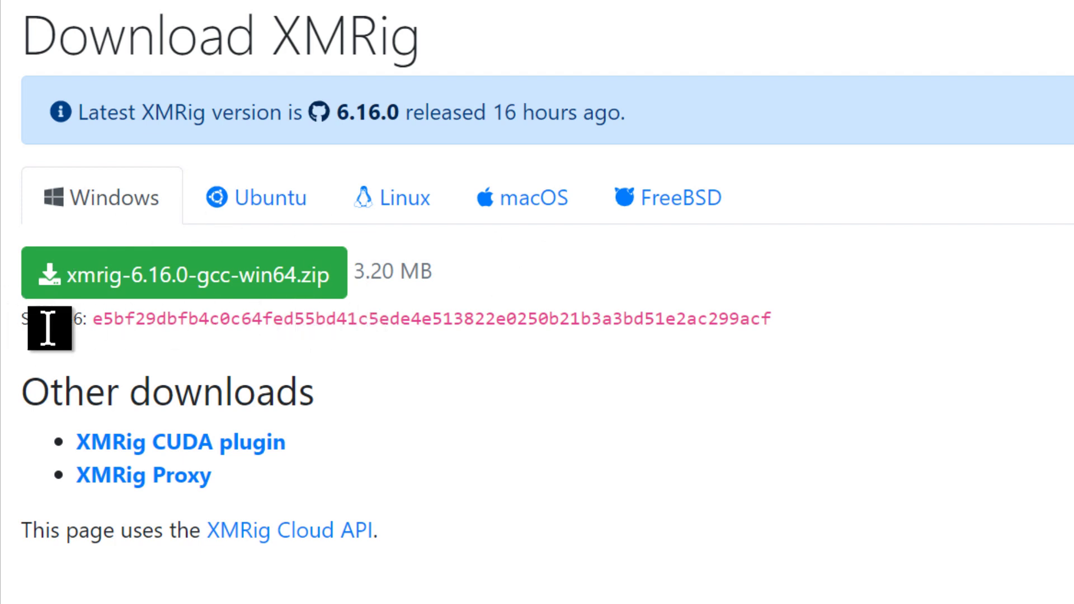
drag(22, 320, 787, 307)
click(788, 307)
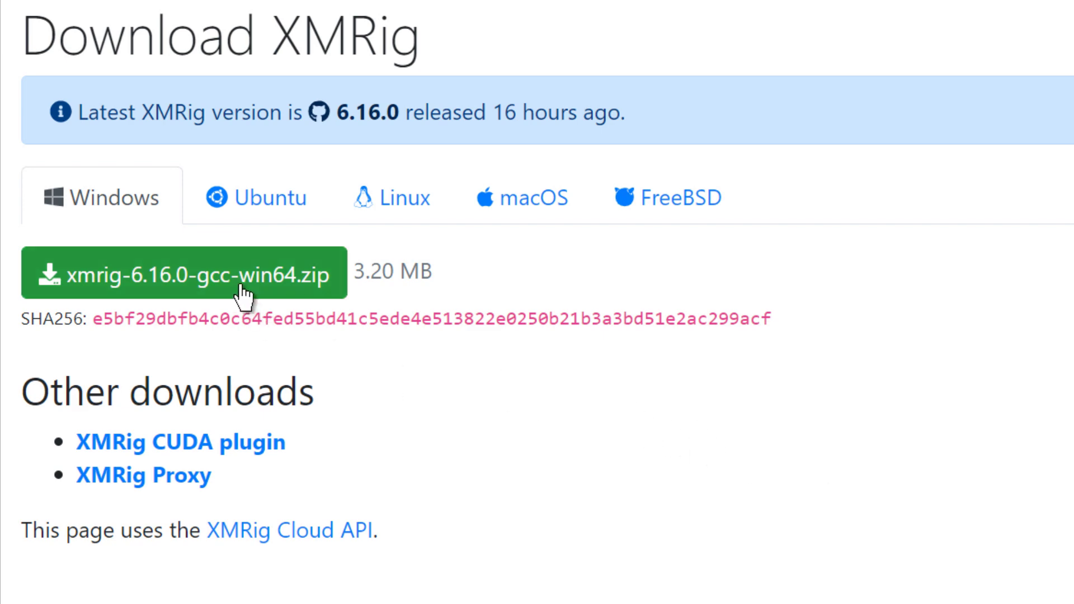
click(314, 294)
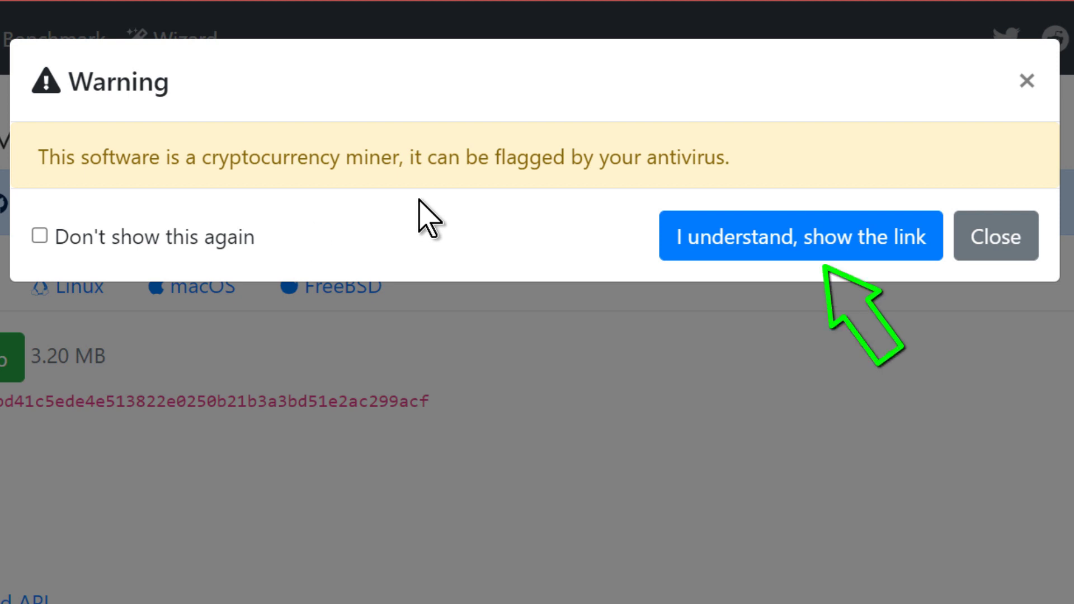
click(764, 253)
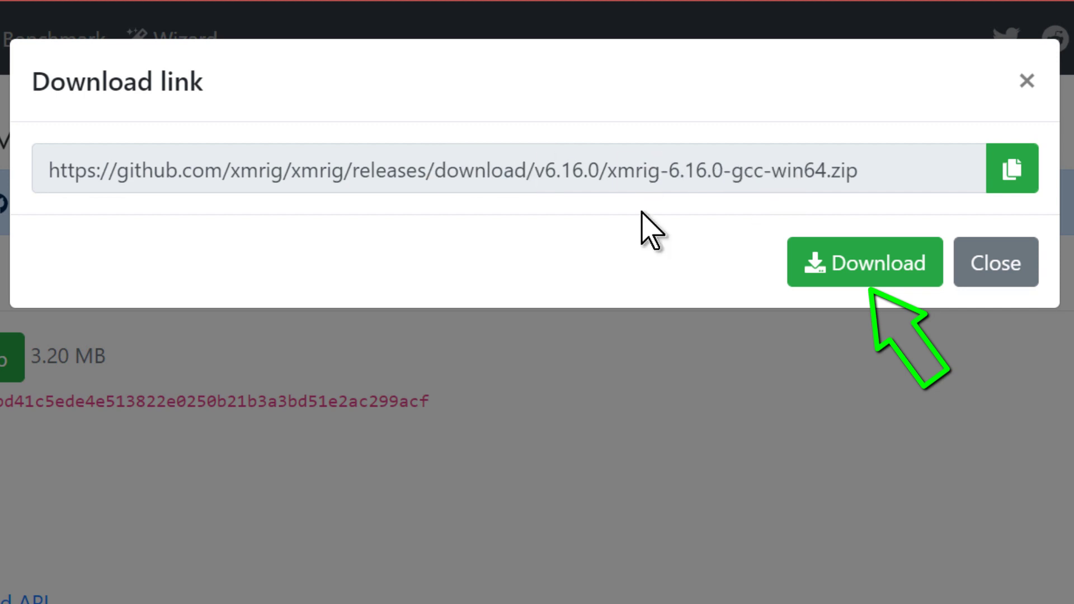
click(875, 256)
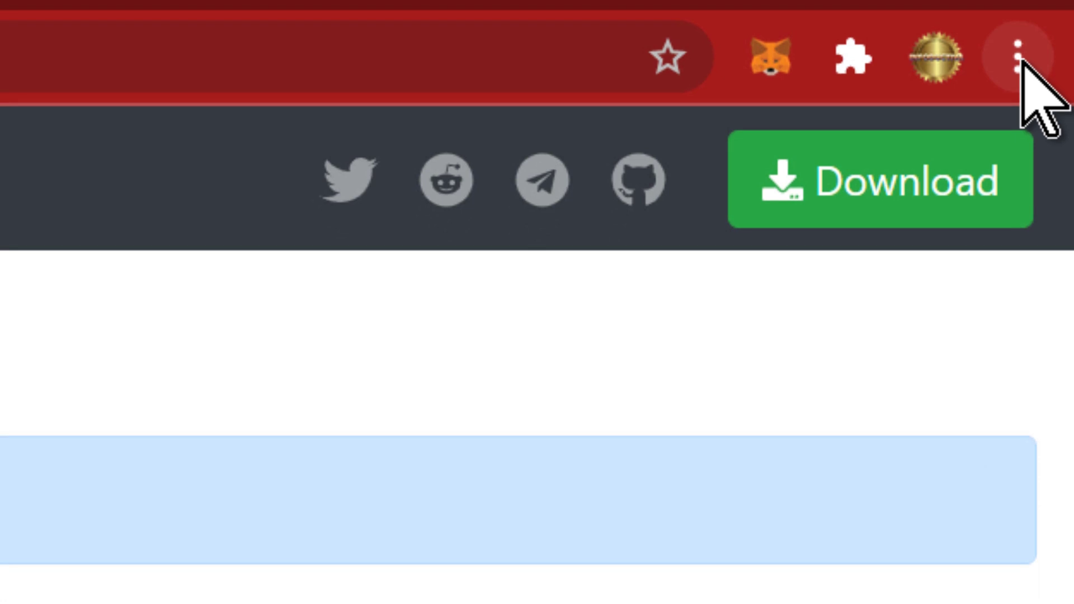
- Keep the blocked xmrig-6.16.0-gcc-win64.zip file in the browser's downloads despite the danger warning
click(1017, 140)
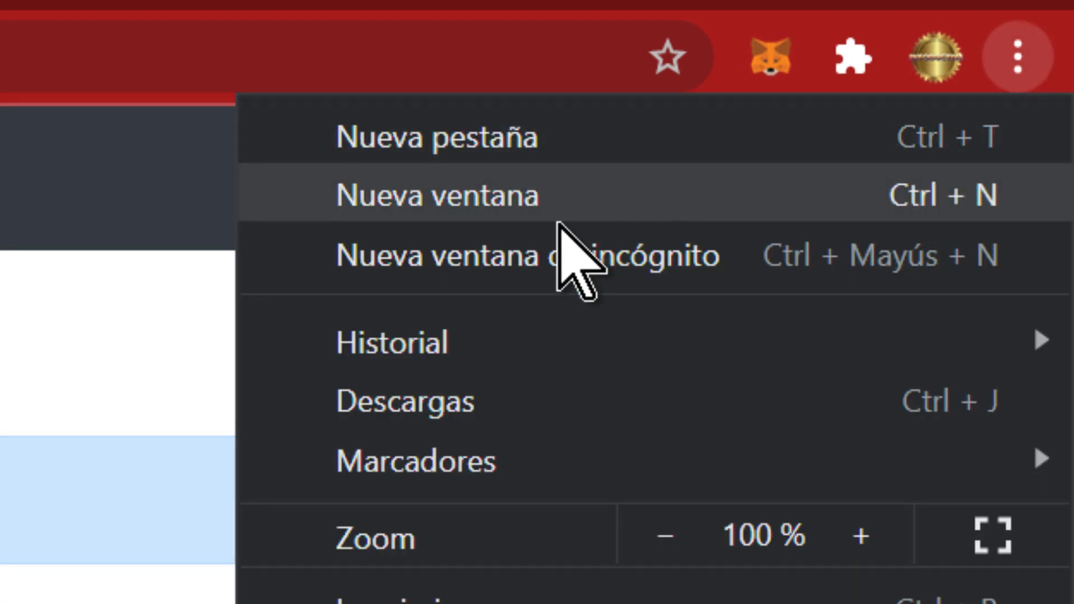
click(410, 412)
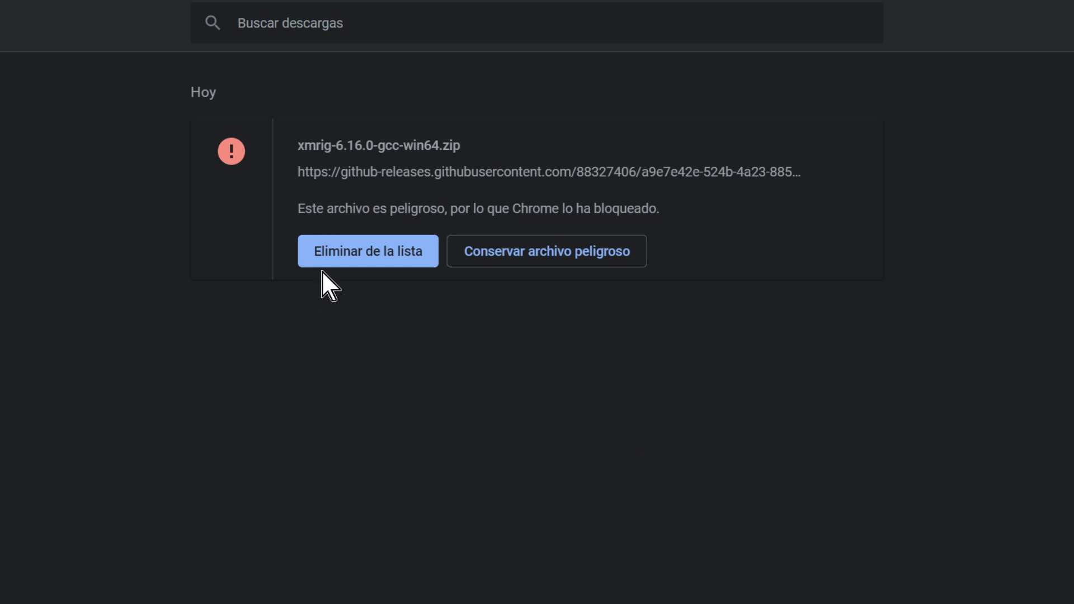
click(530, 257)
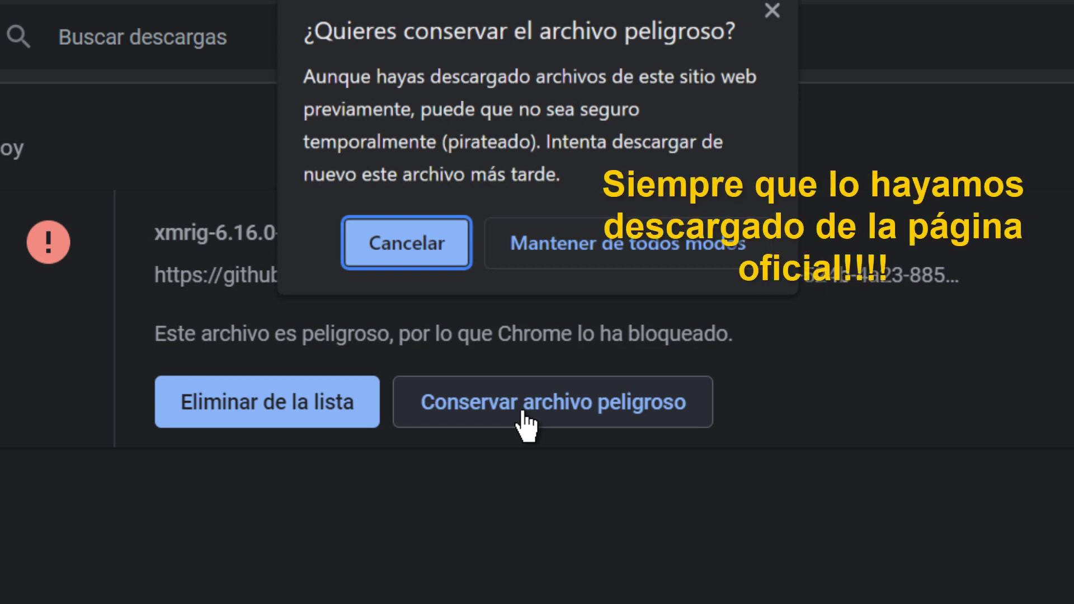
click(608, 246)
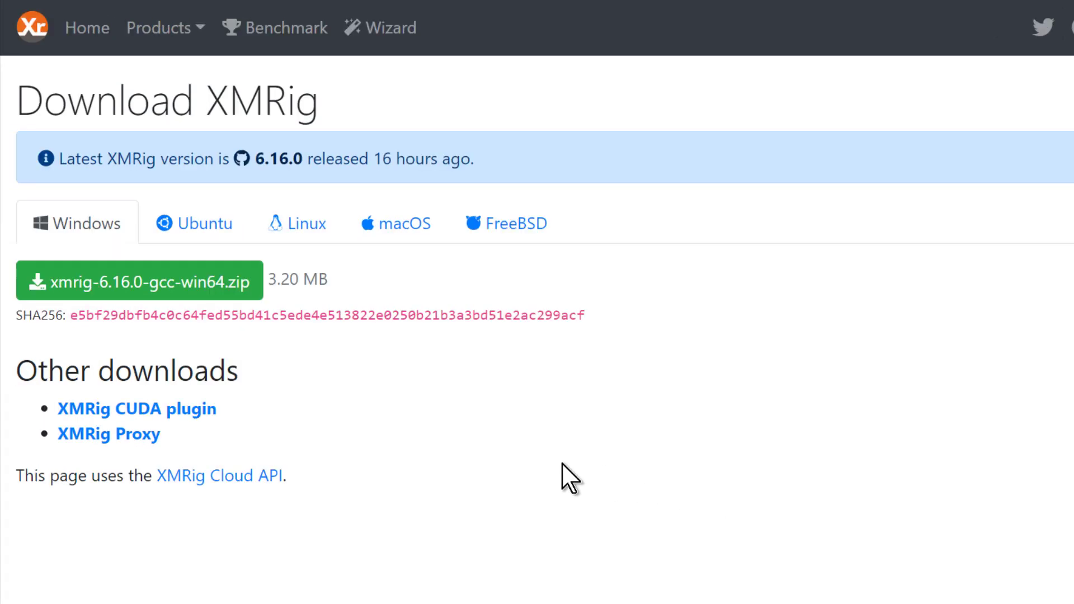
- Copy the SHA256 checksum of xmrig-6.16.0-gcc-win64.zip from the XMRig download page
drag(584, 315, 71, 315)
click(645, 321)
triple_click(347, 377)
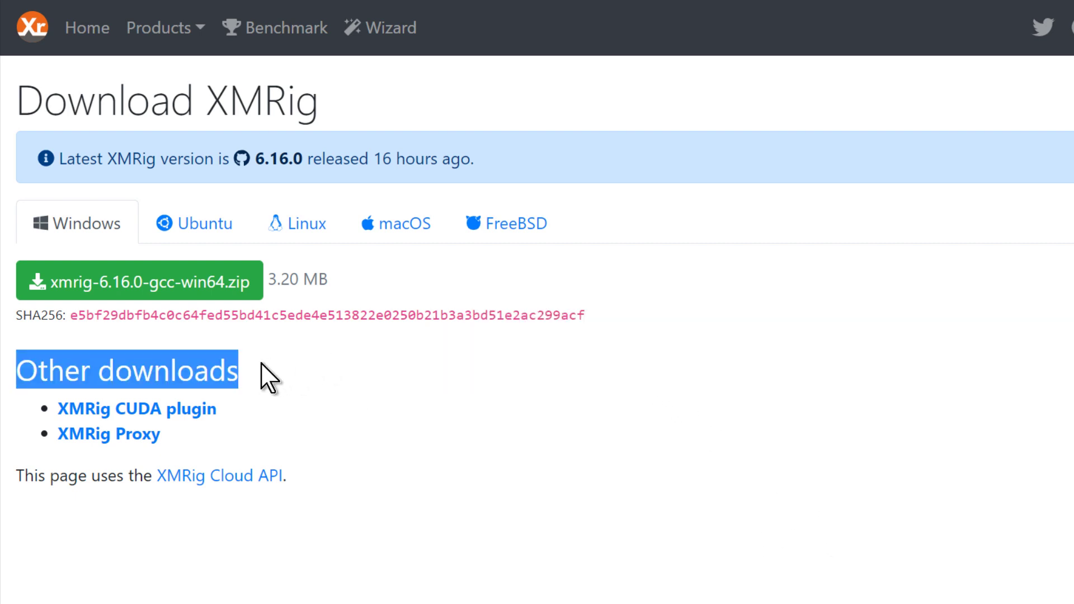
drag(585, 315, 71, 317)
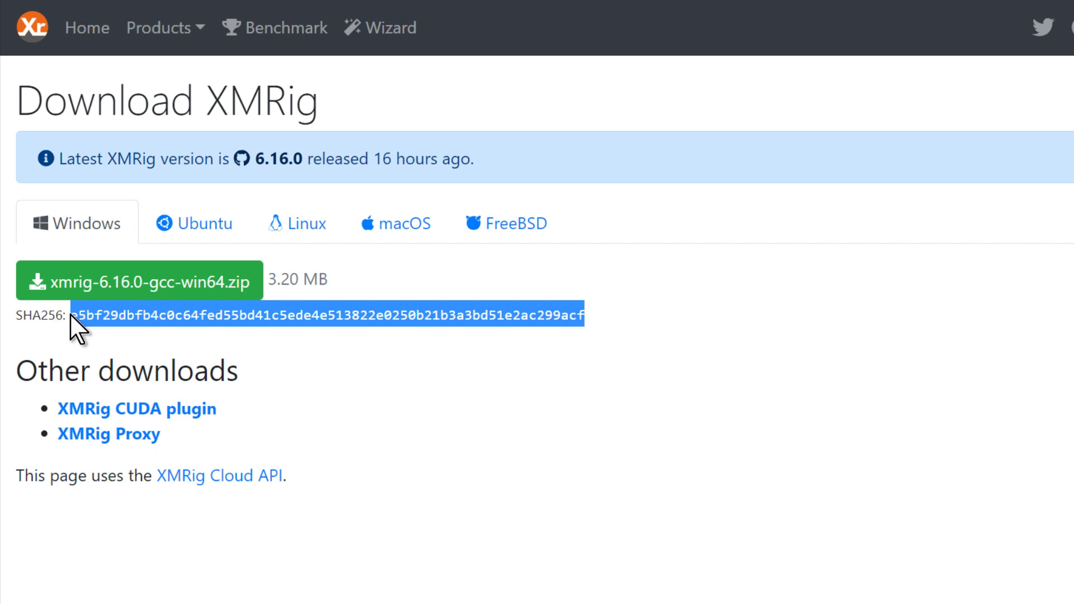
right_click(180, 317)
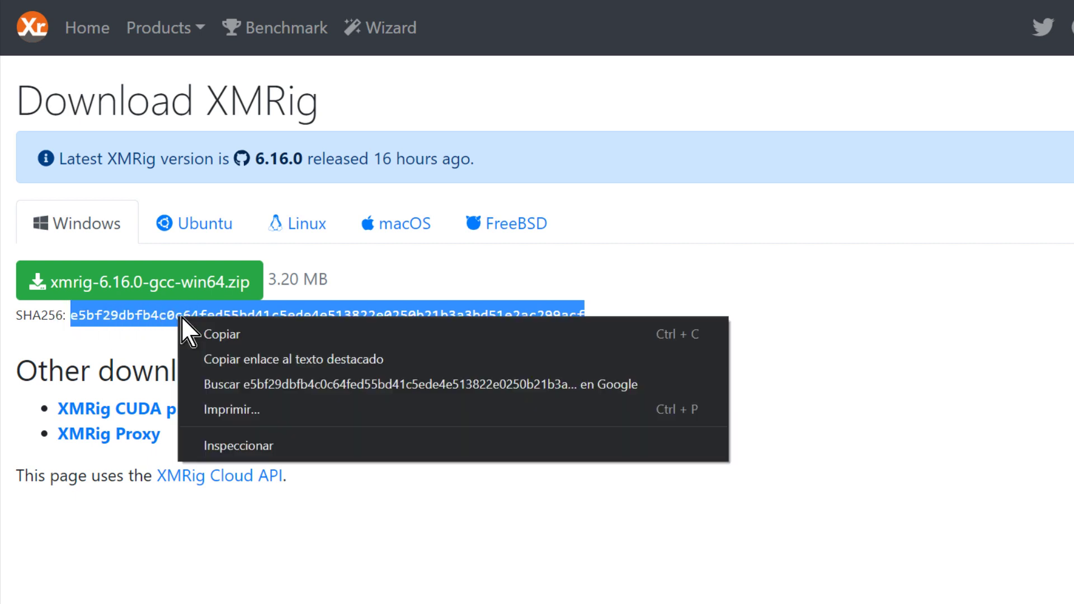
click(211, 332)
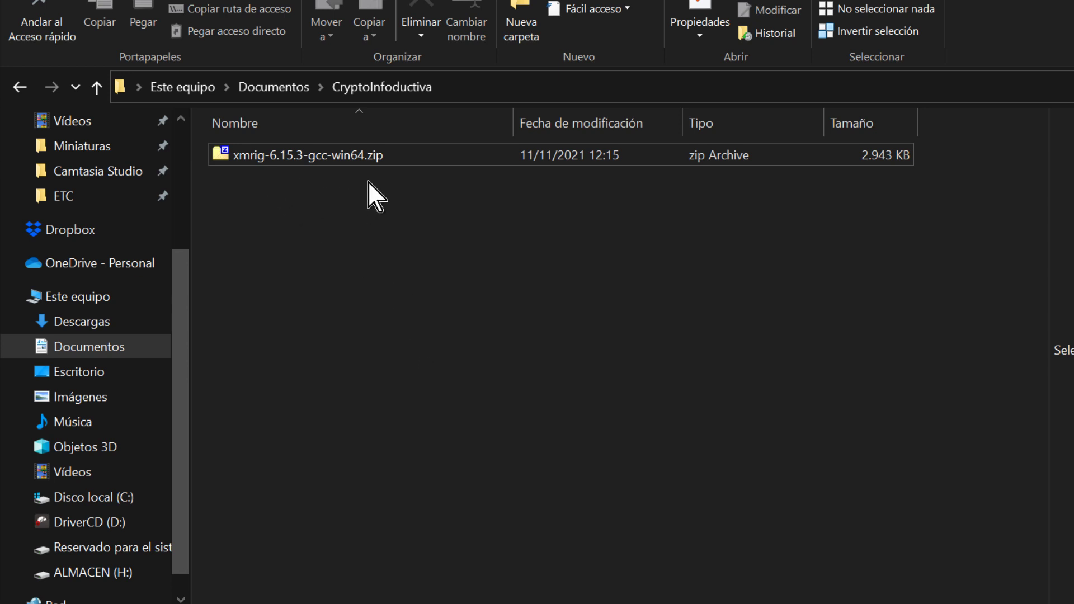
- Create a text document named sha256.txt in the CryptoInfoductiva folder and paste the copied checksum into it
right_click(350, 267)
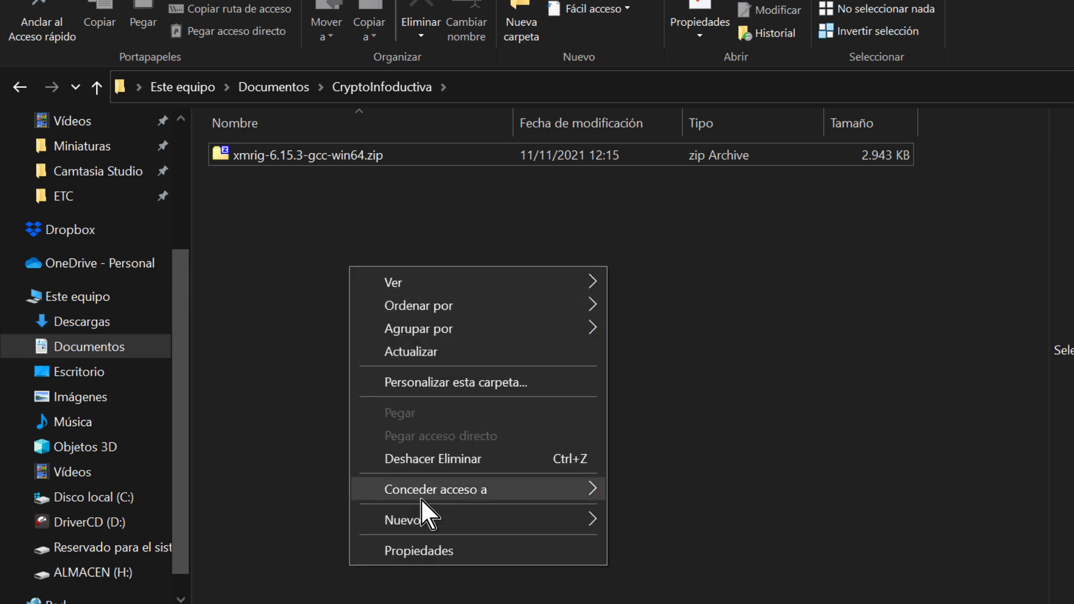
mouse_move(465, 516)
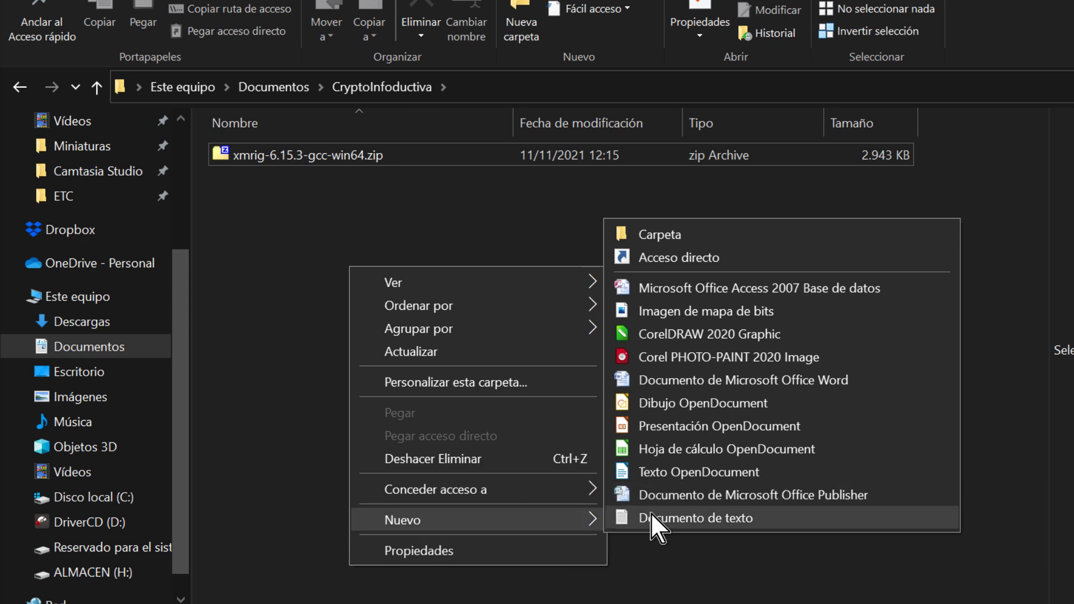
click(652, 515)
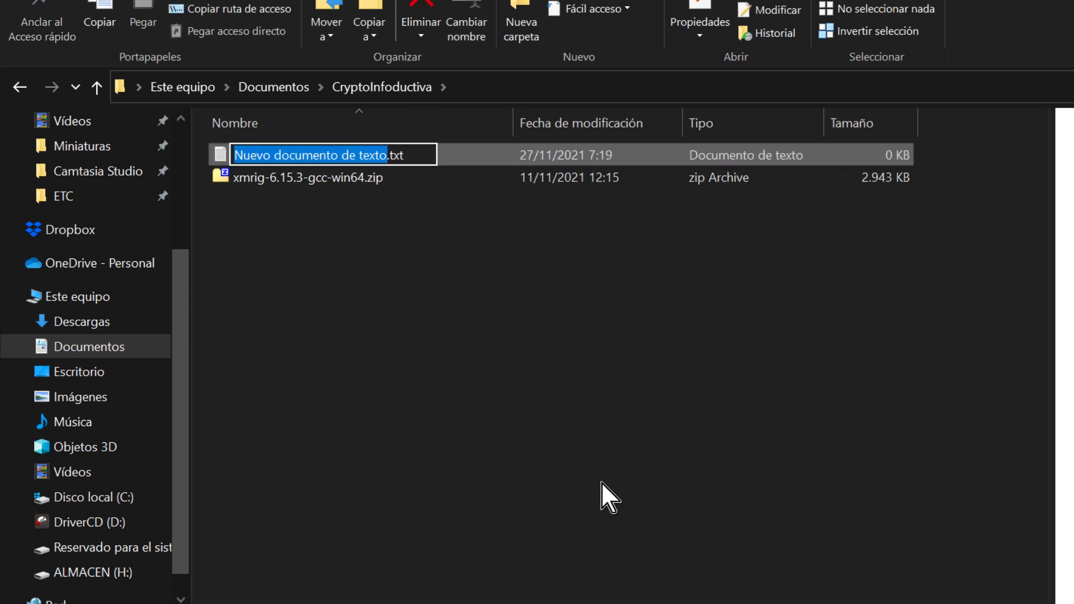
text(sha256)
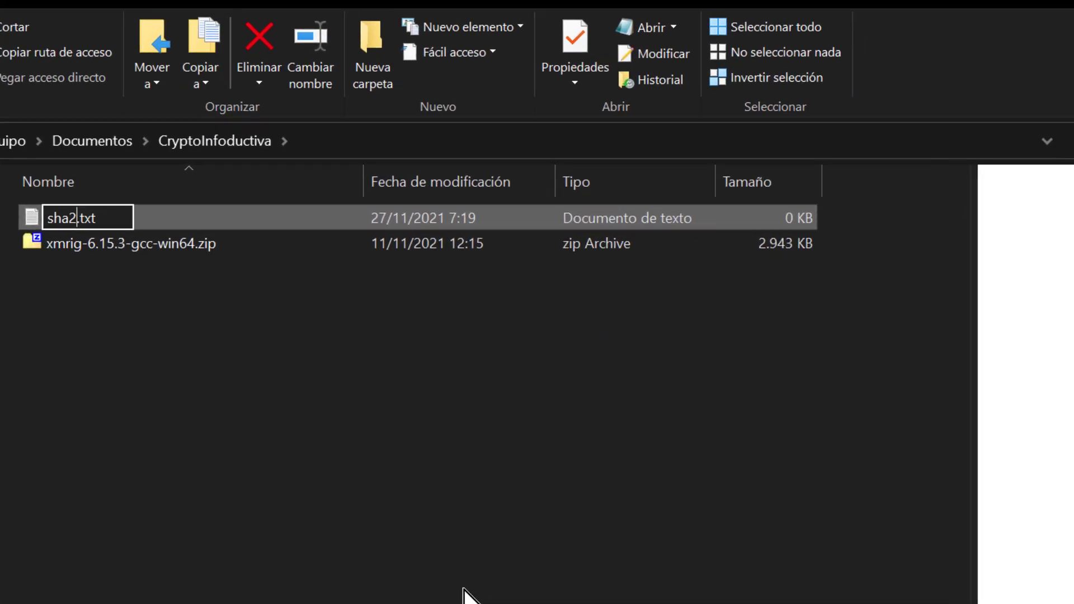
key(Return)
key(Return)
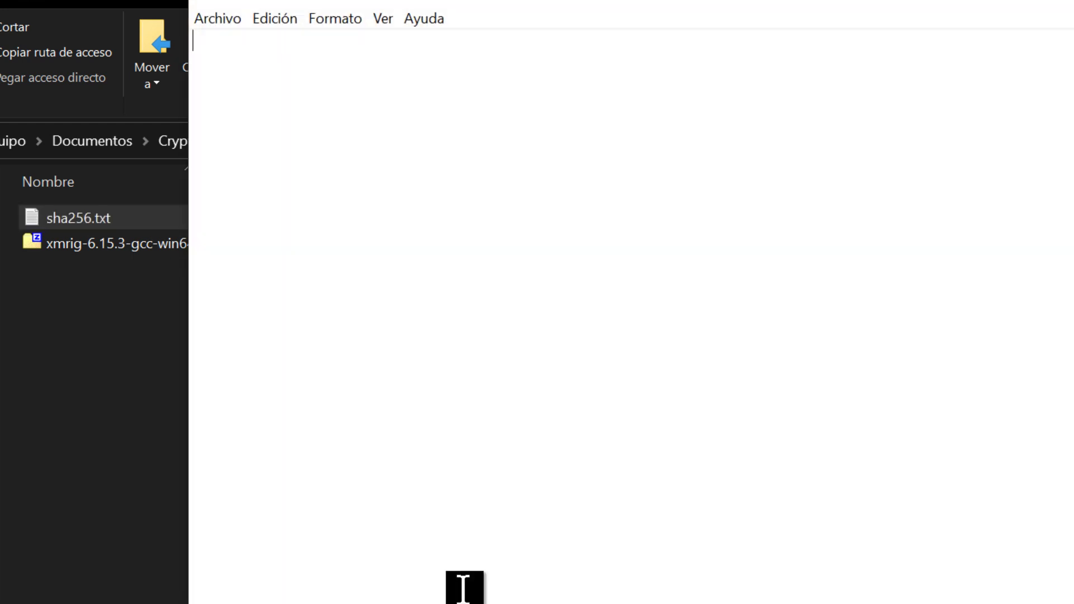
key(ctrl+v)
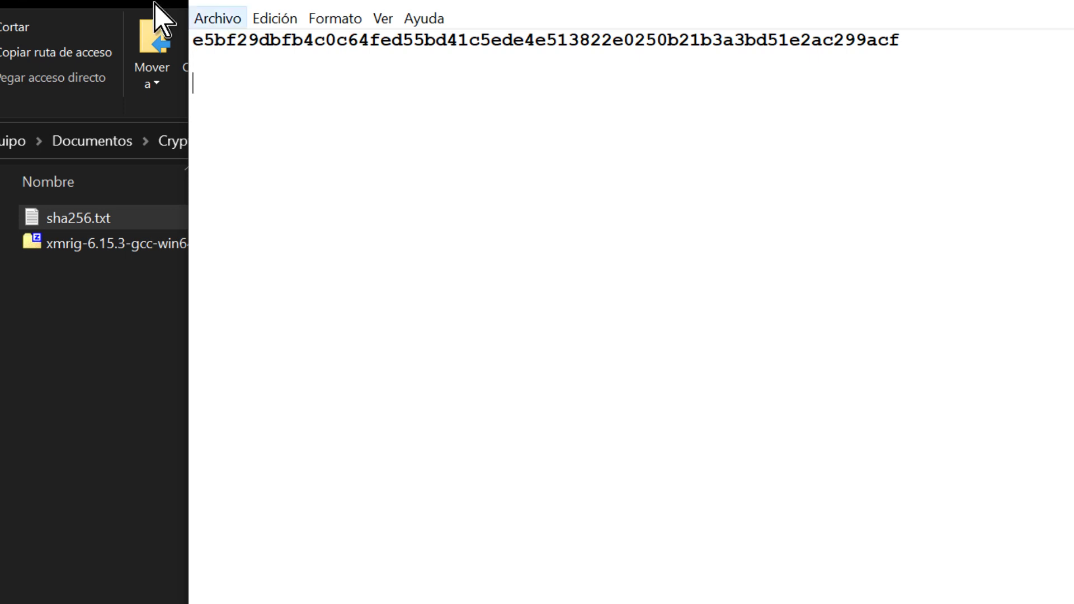
- Save the sha256.txt document and copy the full path of the CryptoInfoductiva folder
click(220, 20)
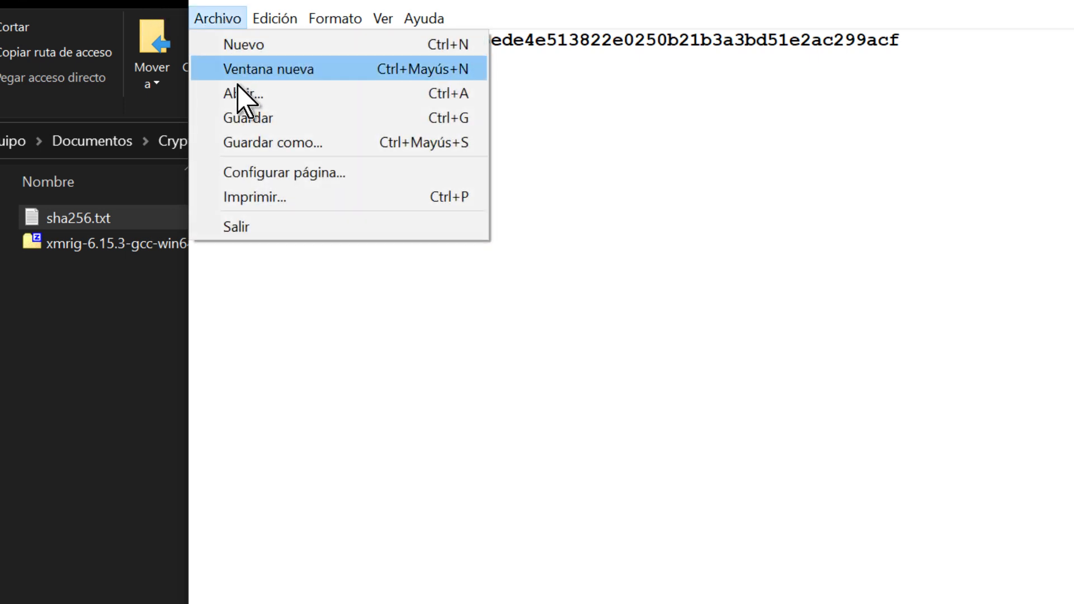
click(246, 117)
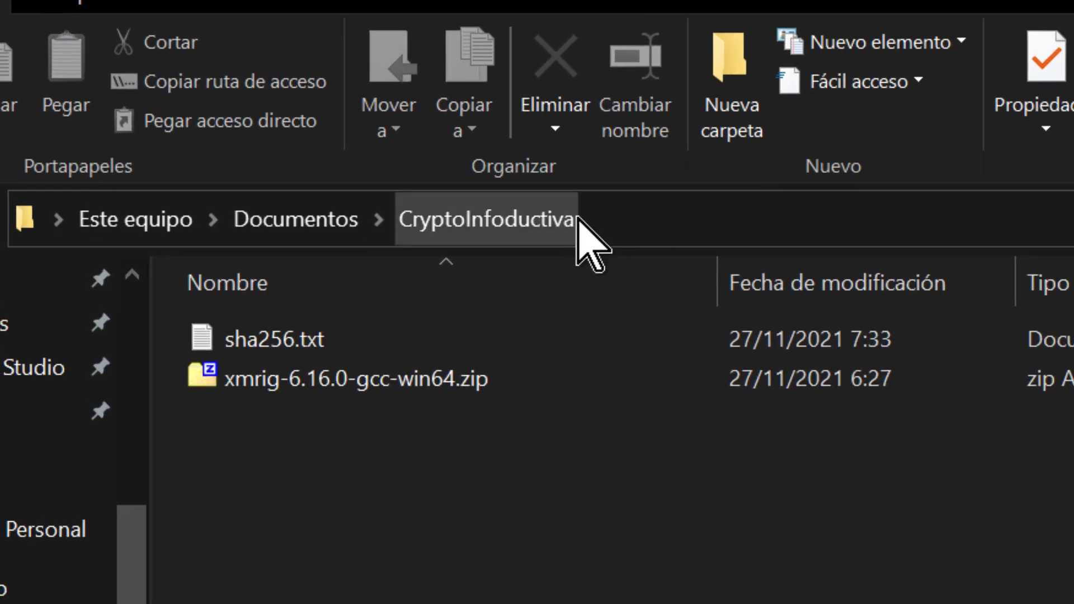
click(688, 218)
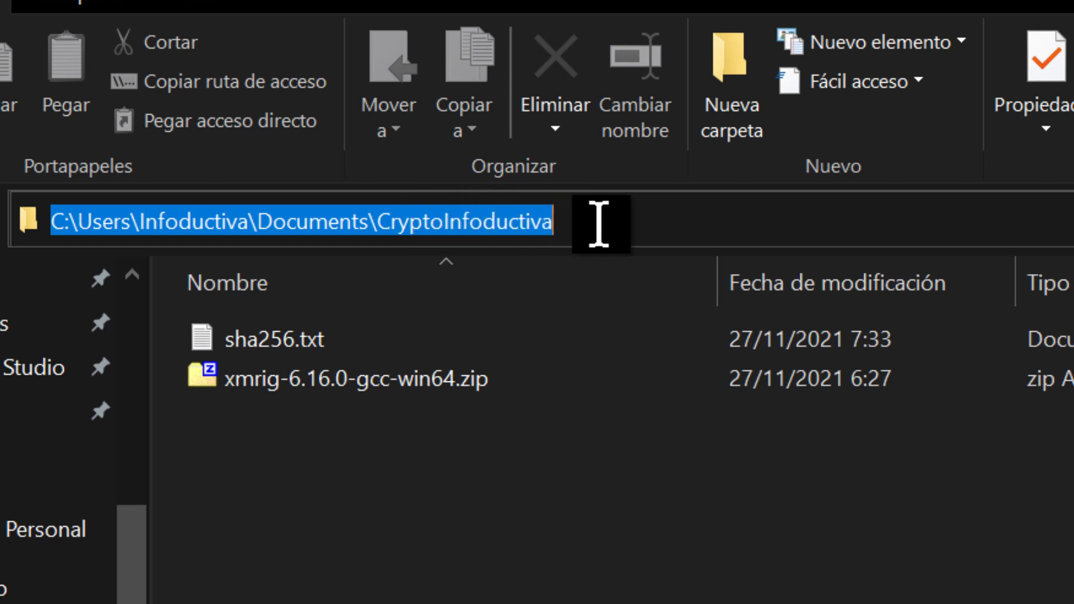
key(ctrl+c)
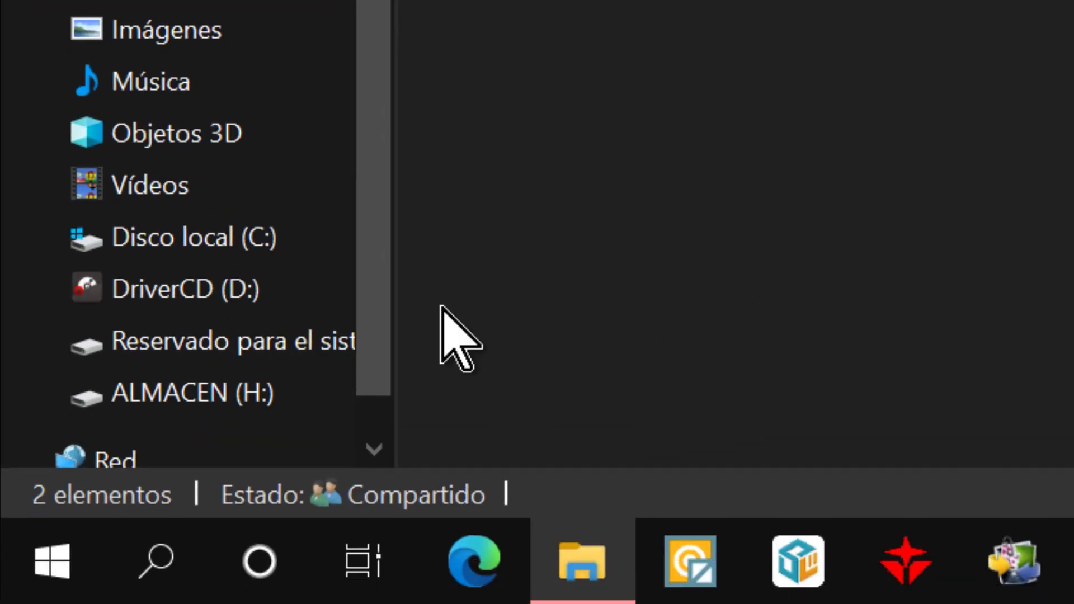
- Open Windows PowerShell and move its window clear of the CryptoInfoductiva folder's file list
key(super)
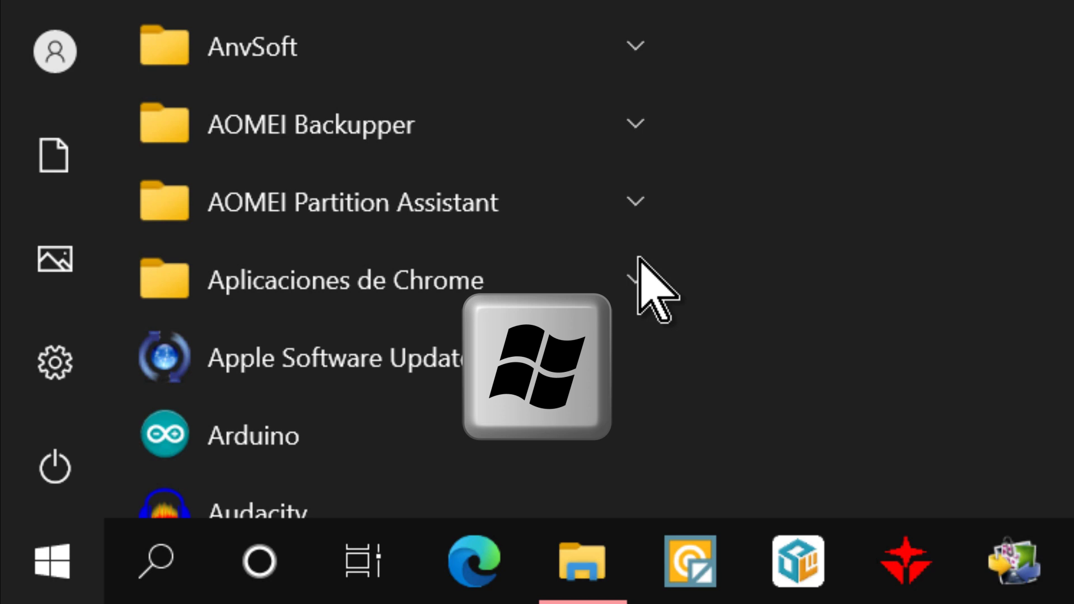
text(powersh)
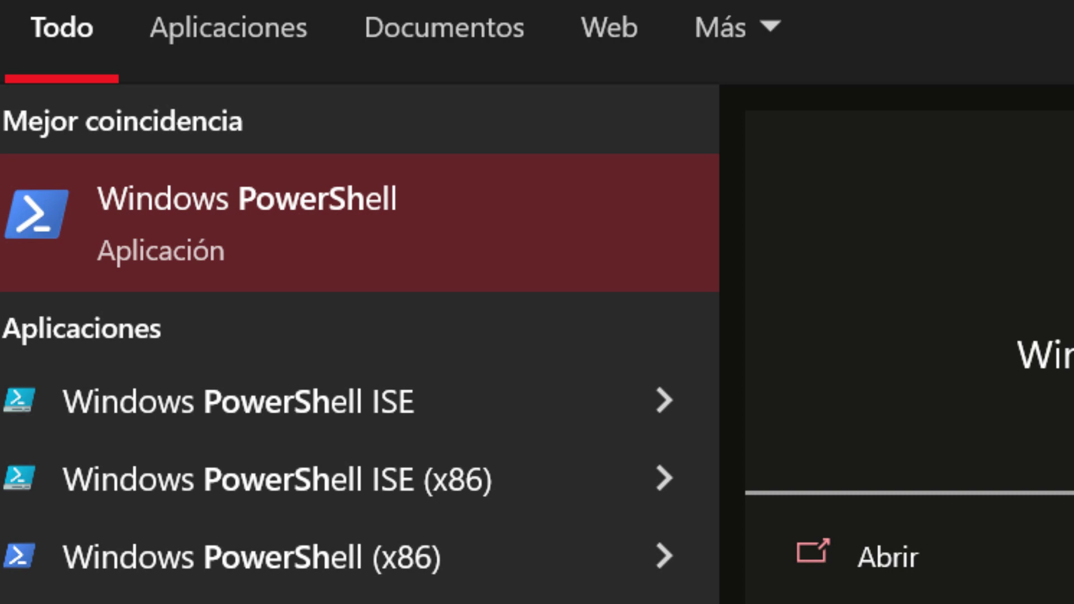
click(463, 233)
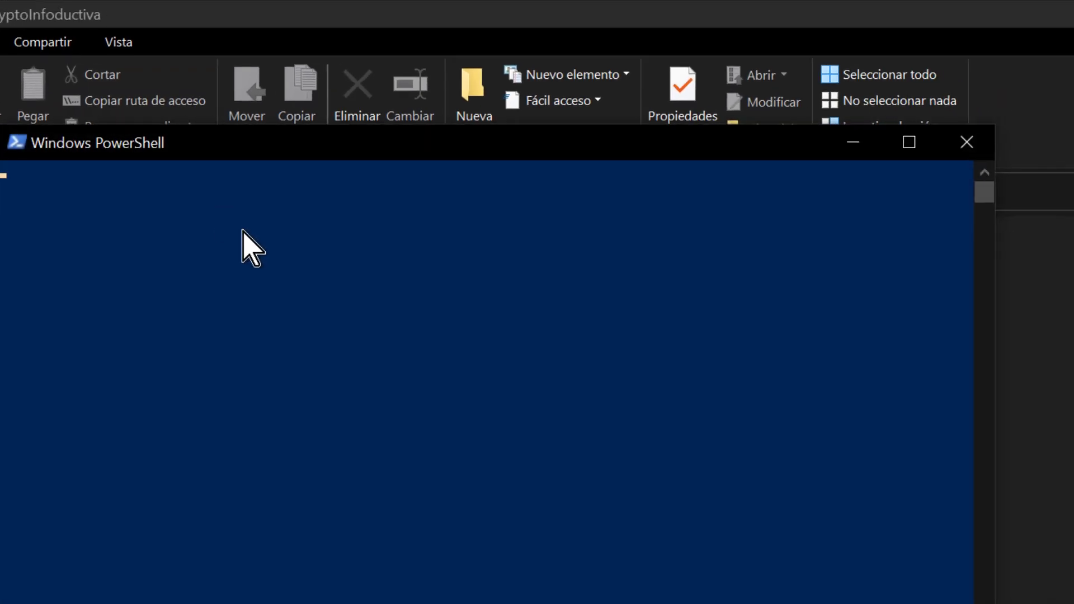
drag(381, 149, 774, 90)
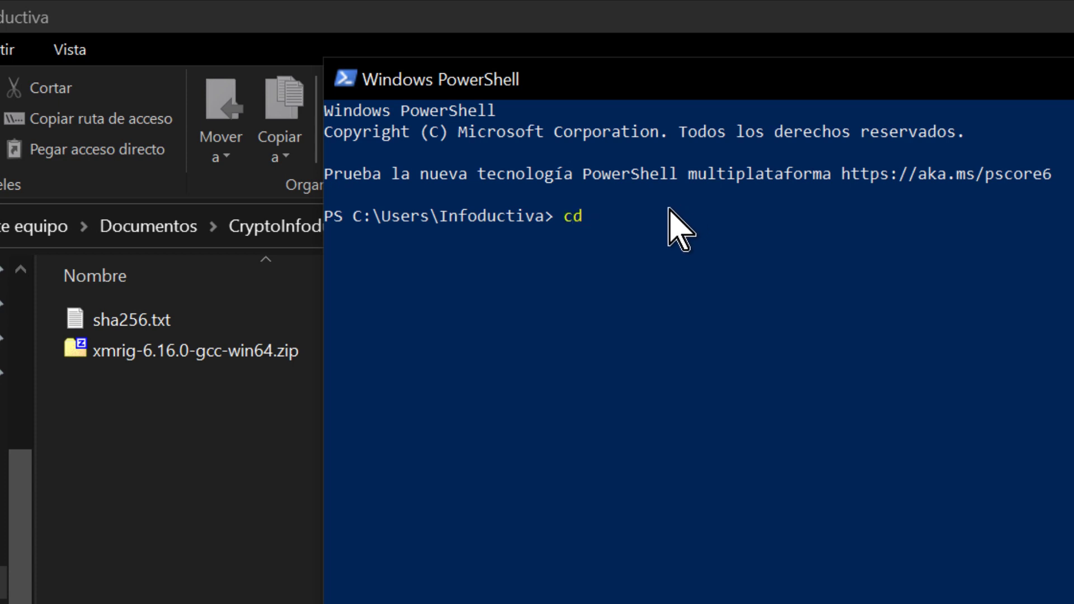
- Change PowerShell's directory to C:\Users\Infoductiva\Documents\CryptoInfoductiva and list its contents with dir
key(ctrl+v)
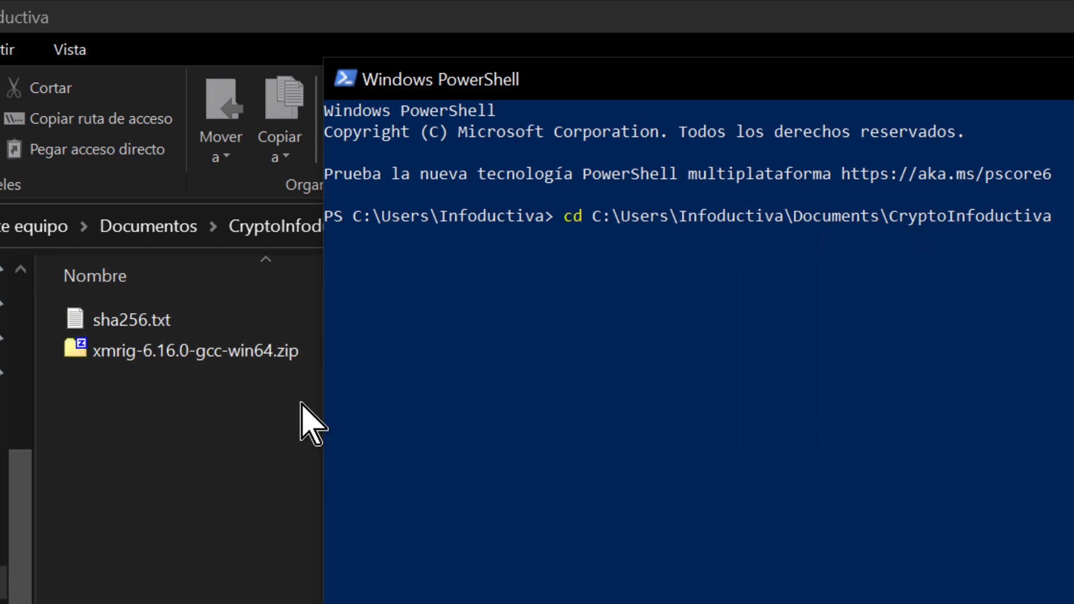
key(Return)
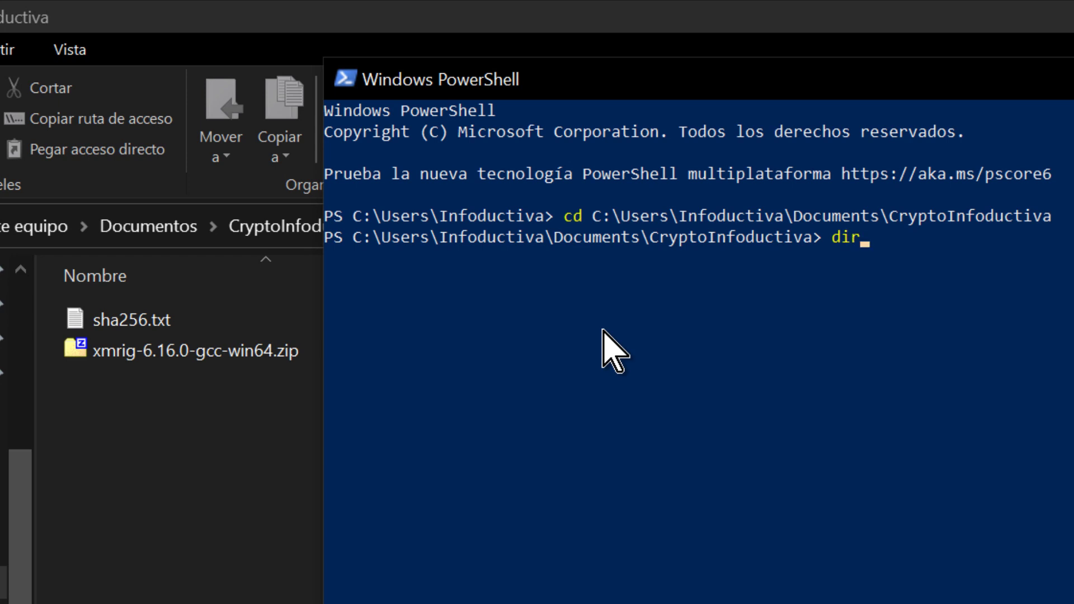
key(Return)
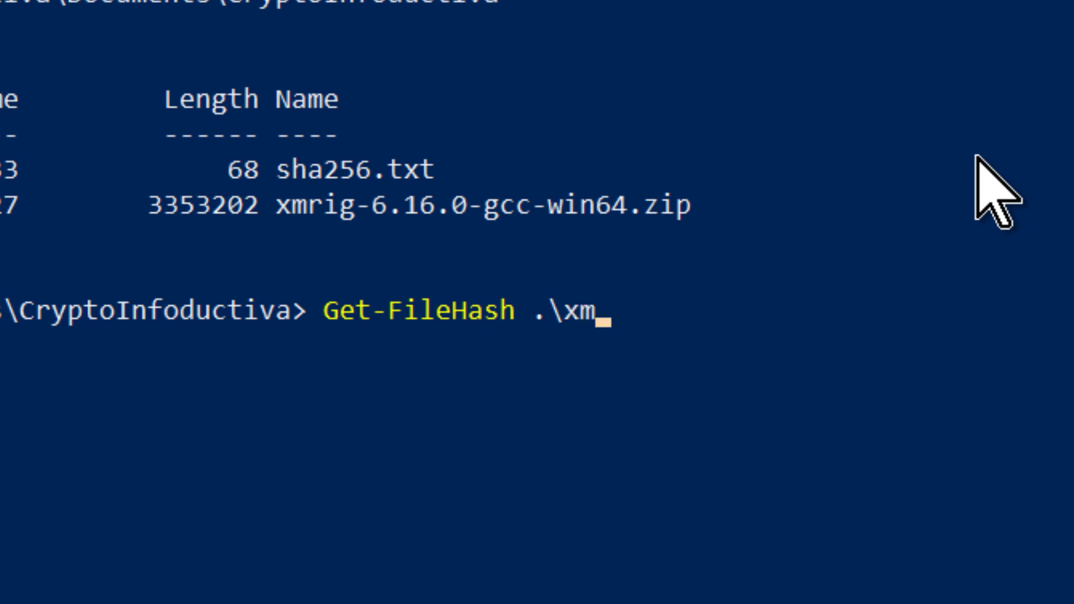
- Compute the hash of xmrig-6.16.0-gcc-win64.zip using Get-FileHash with the SHA256 algorithm
key(Tab)
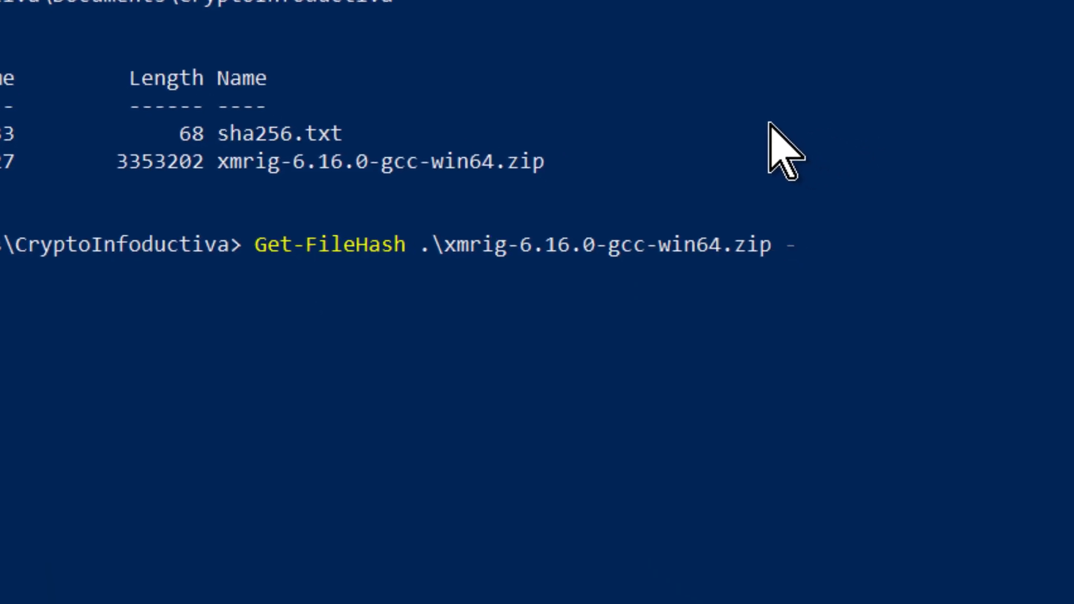
text(-Al)
key(Tab)
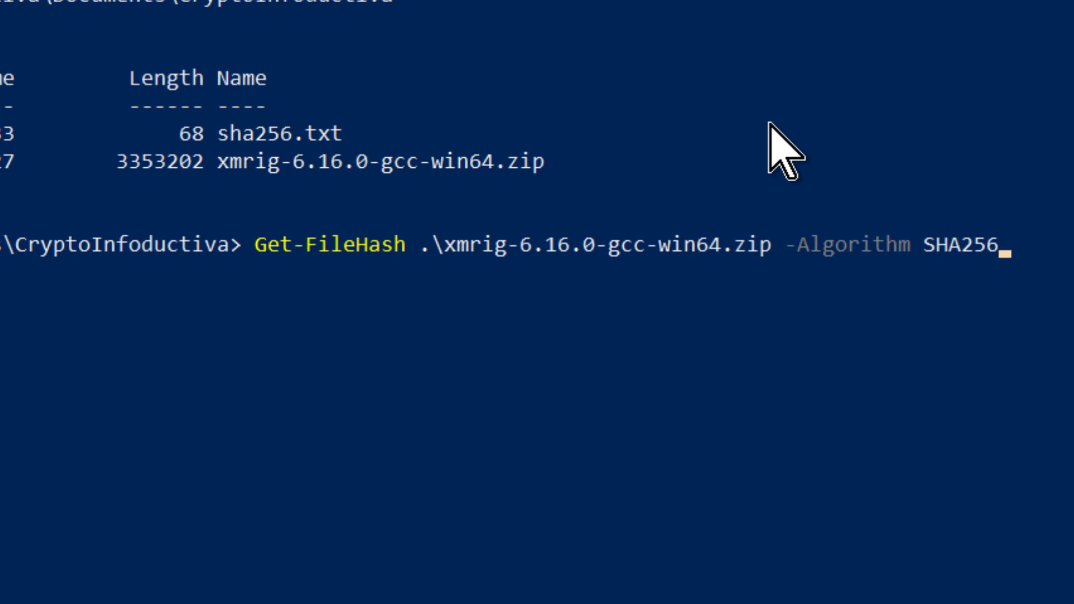
key(Return)
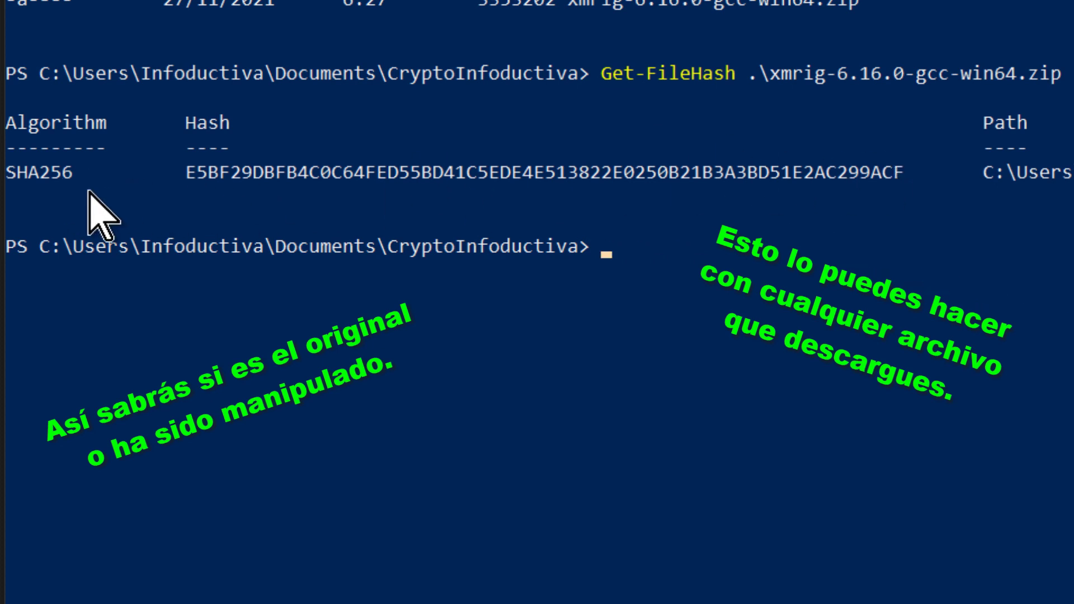
- Copy the computed hash from PowerShell and paste it on a new line below the original checksum in sha256.txt
double_click(288, 174)
key(ctrl+c)
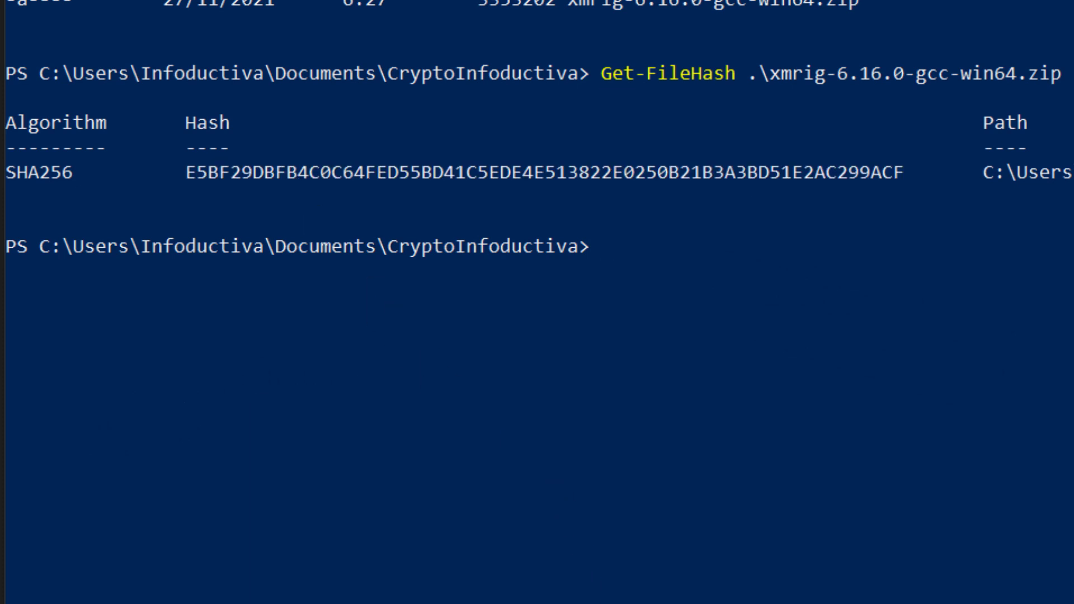
click(400, 504)
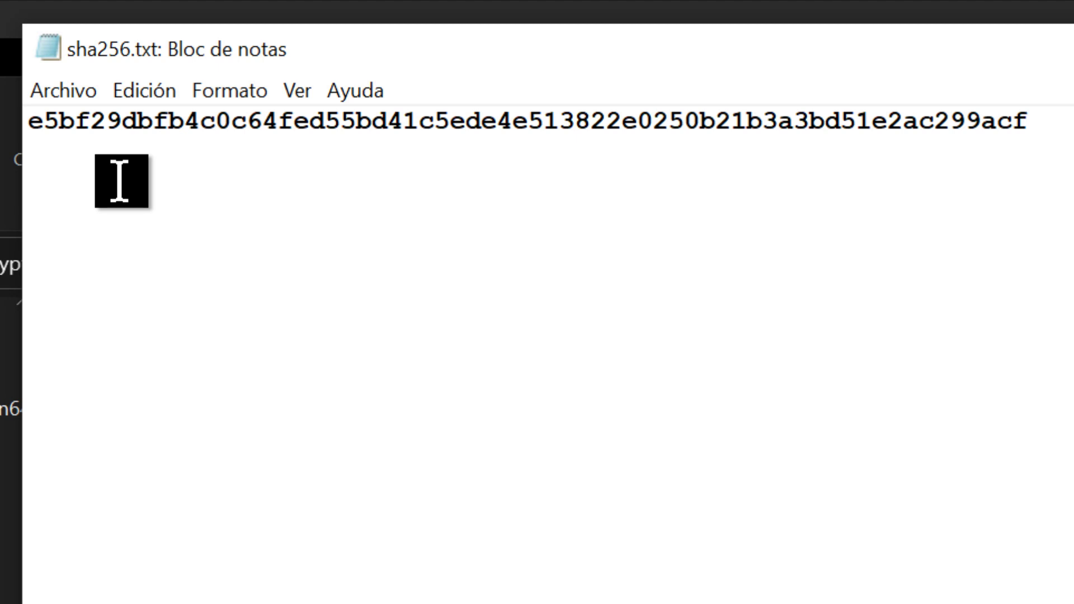
key(Return)
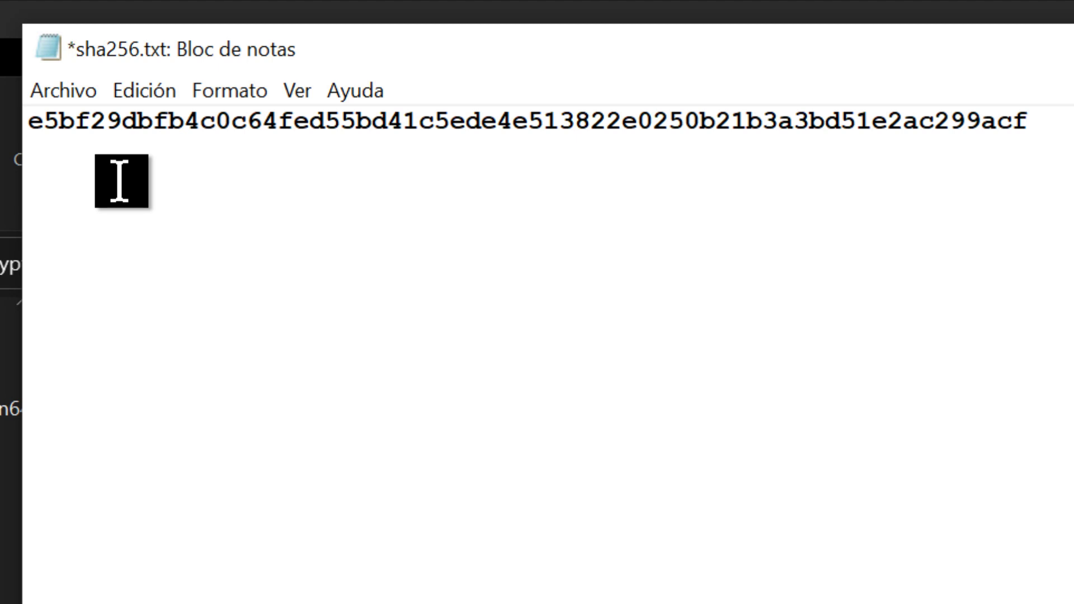
key(ctrl+v)
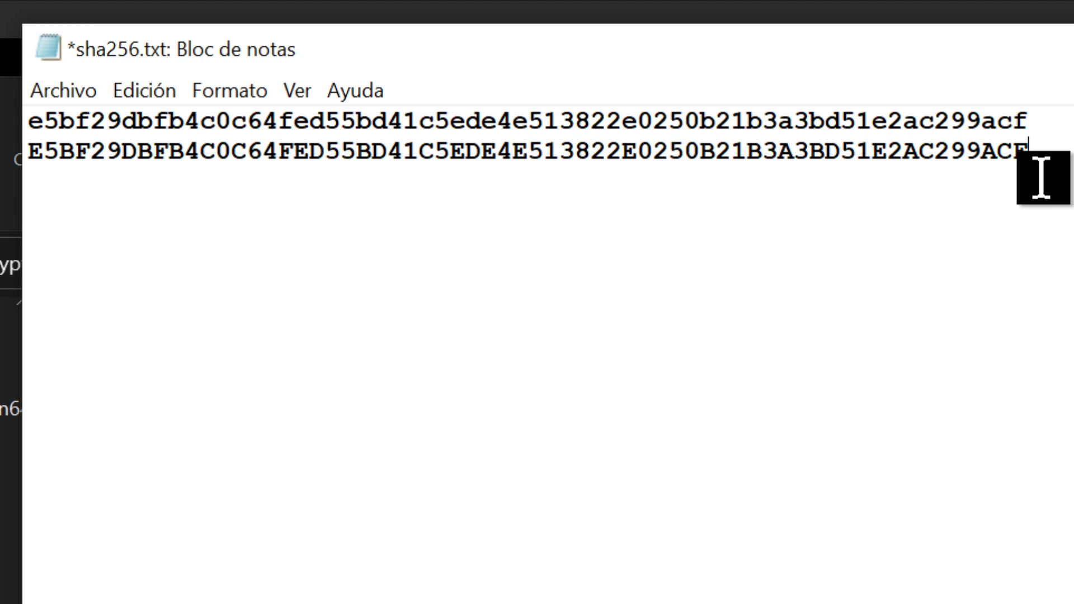
- Close sha256.txt saving its changes, and close the PowerShell window
key(alt+F4)
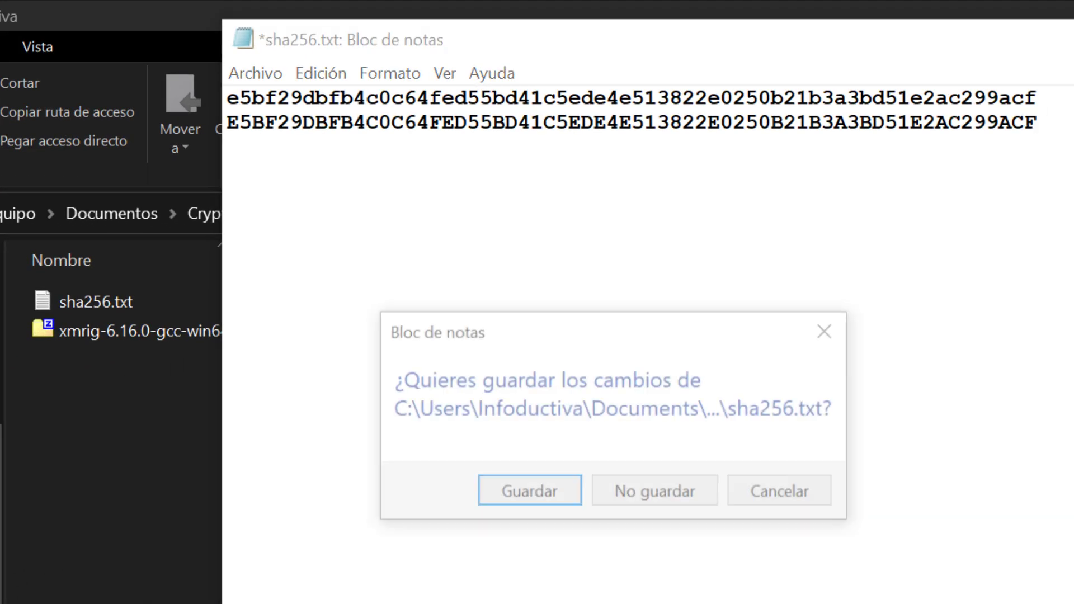
click(554, 491)
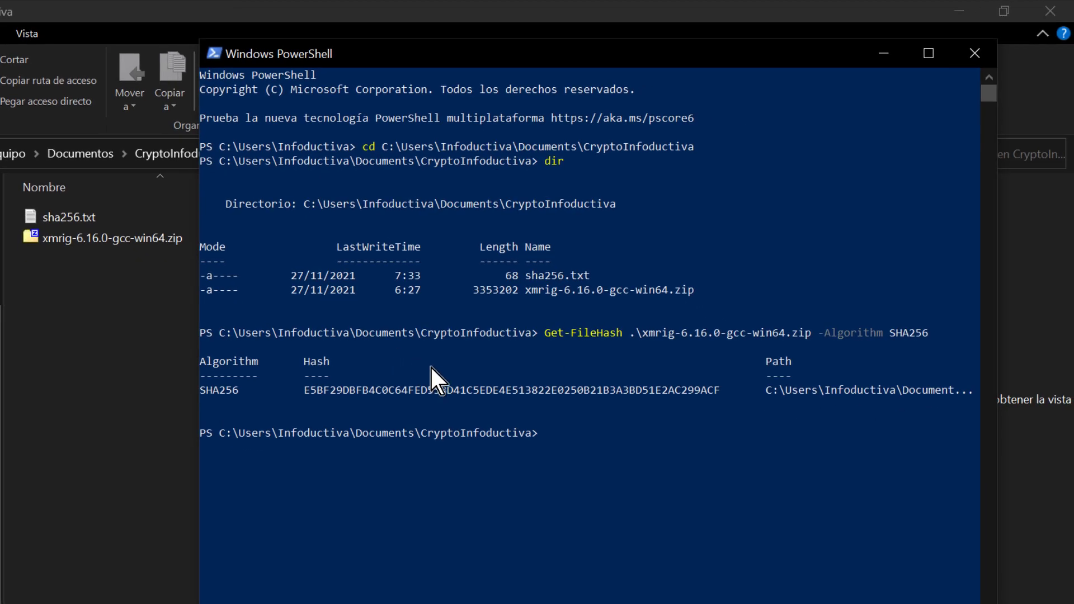
click(974, 53)
- Extract xmrig-6.16.0-gcc-win64.zip into the current folder with 7-Zip and open the extracted xmrig-6.16.0 folder
click(107, 238)
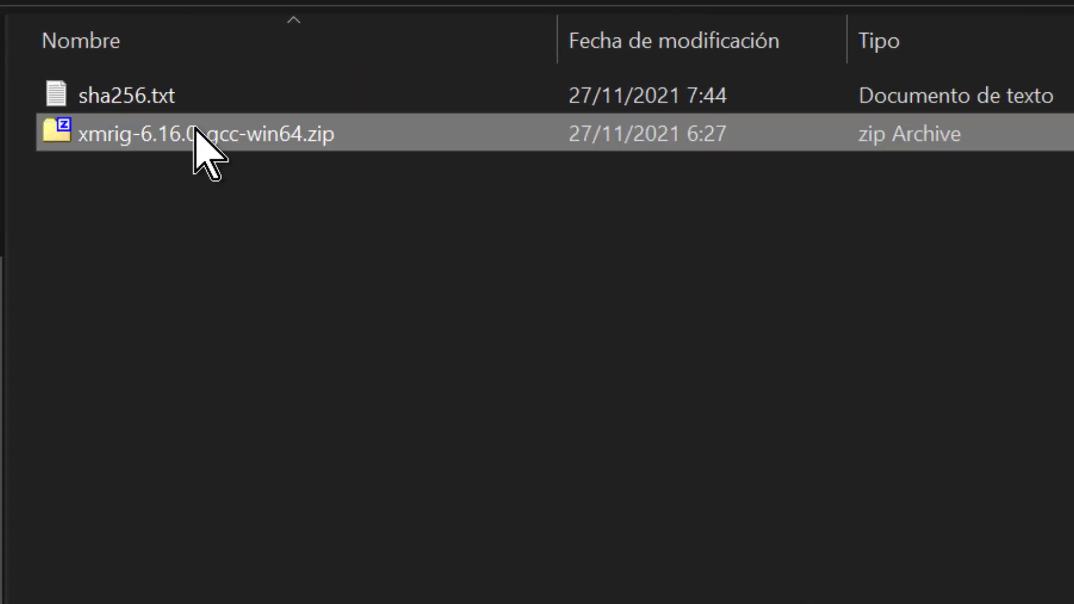
right_click(196, 130)
mouse_move(247, 157)
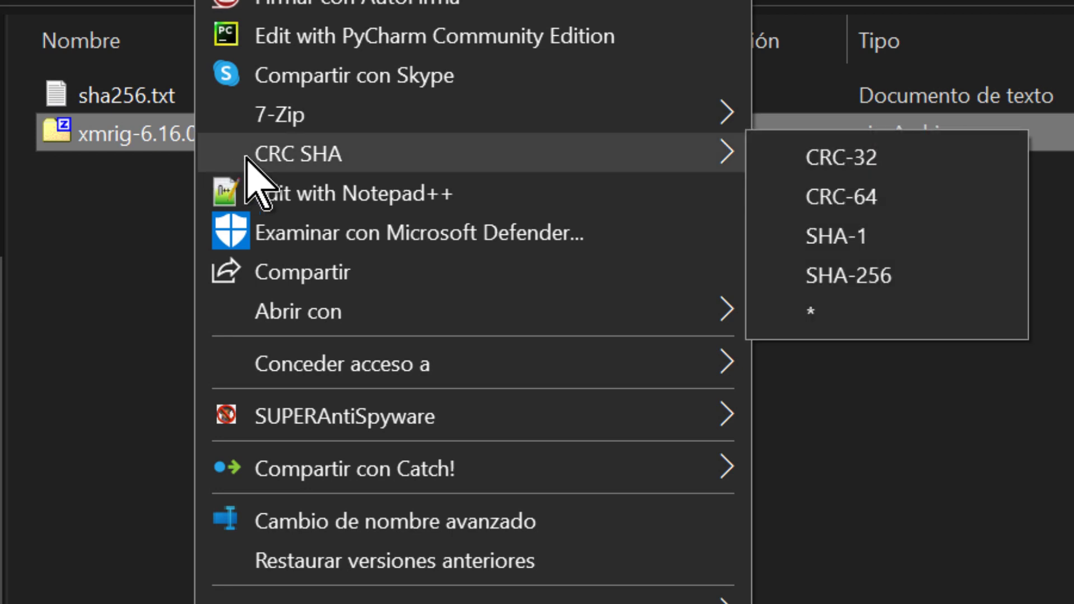
mouse_move(504, 115)
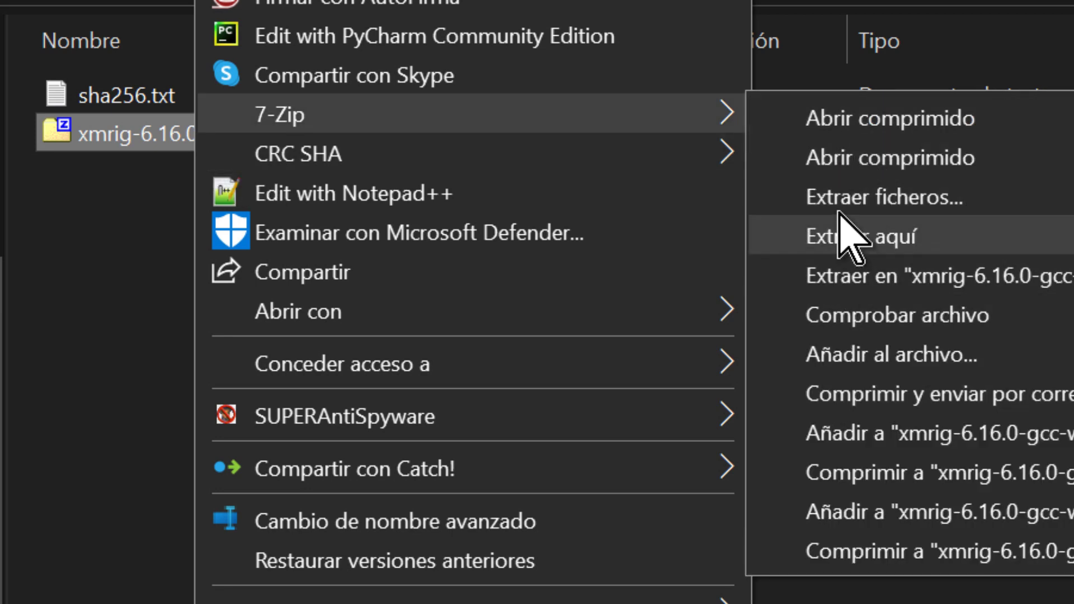
click(833, 237)
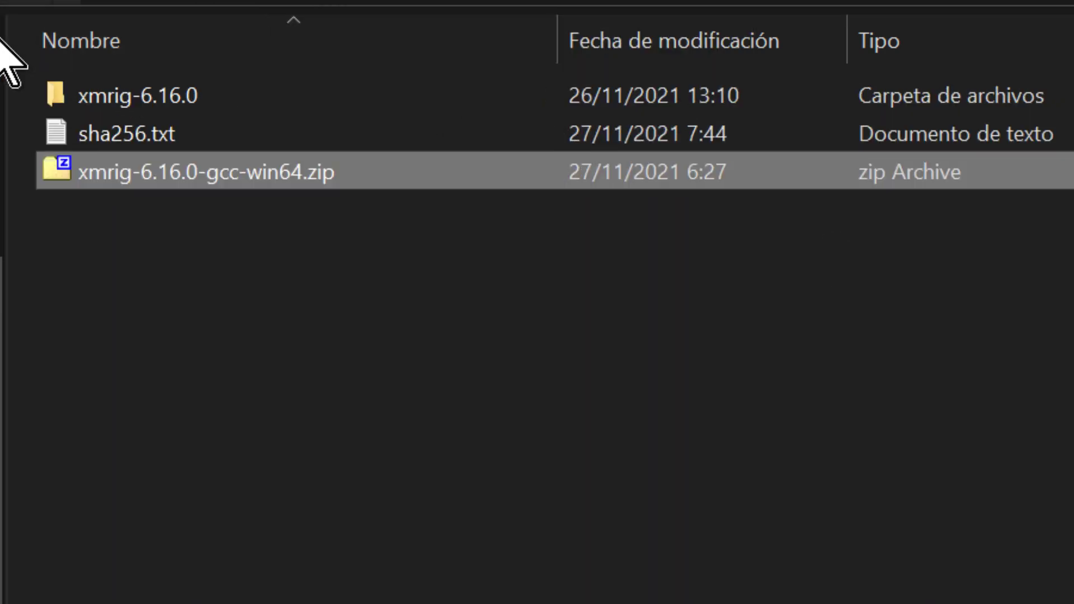
mouse_move(127, 101)
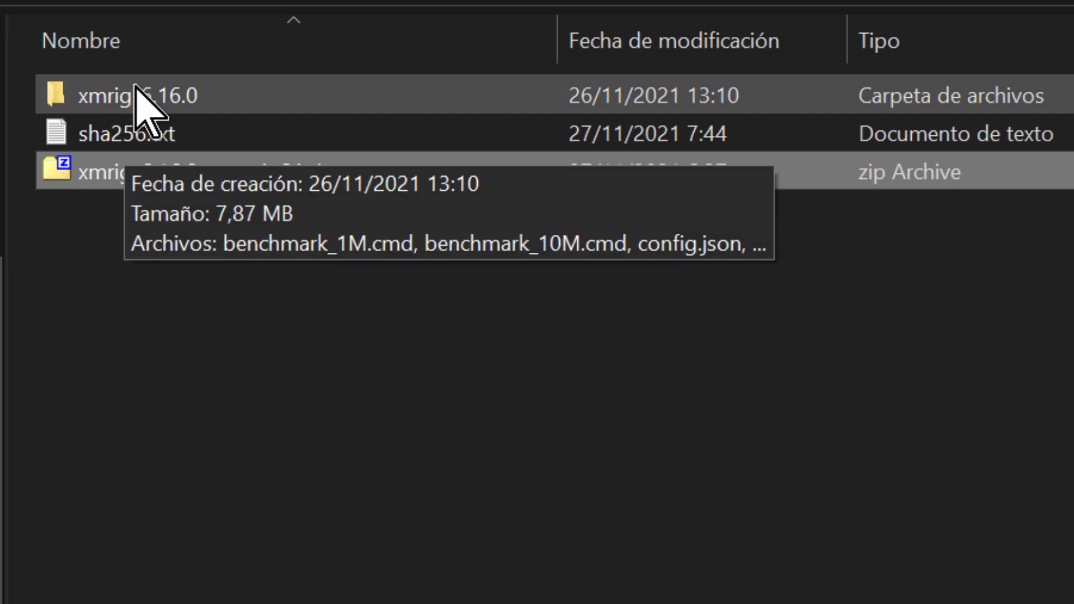
double_click(140, 95)
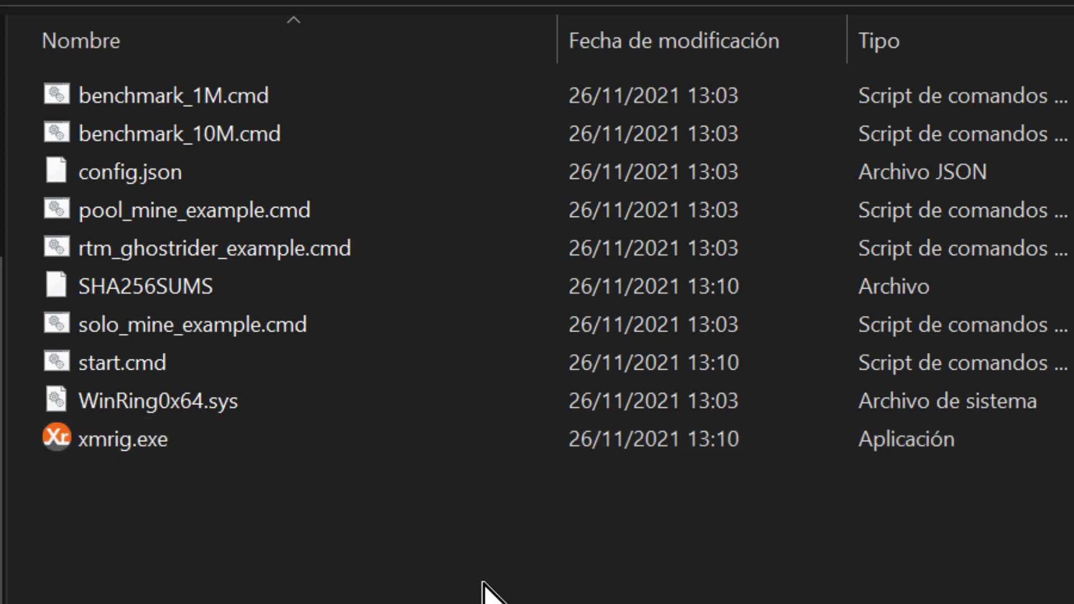
- Set xmrig.exe's compatibility properties to always run the program as administrator and apply the change
click(99, 438)
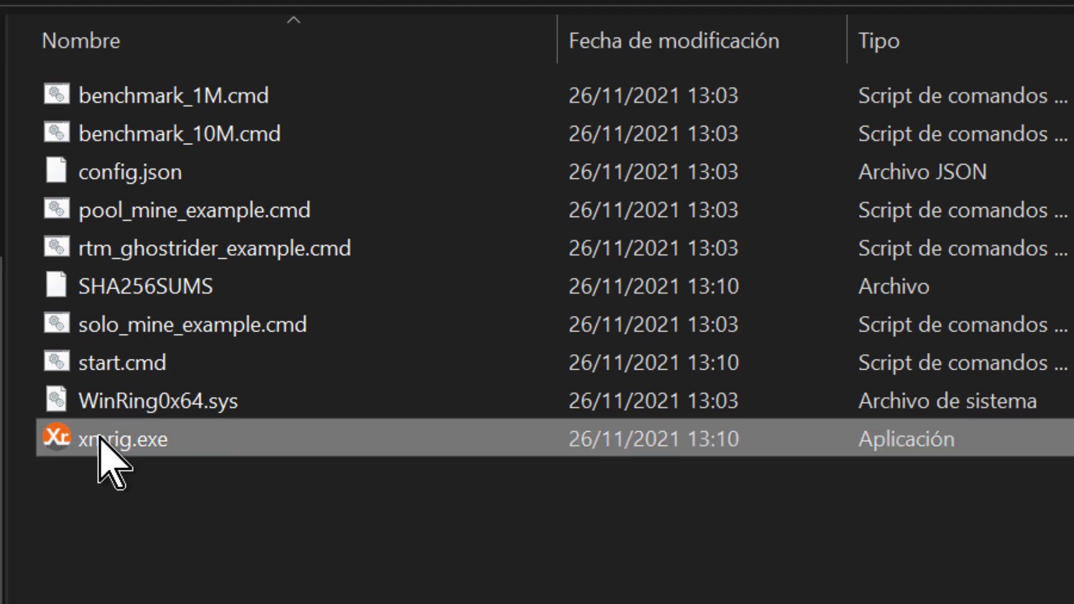
right_click(99, 438)
click(295, 364)
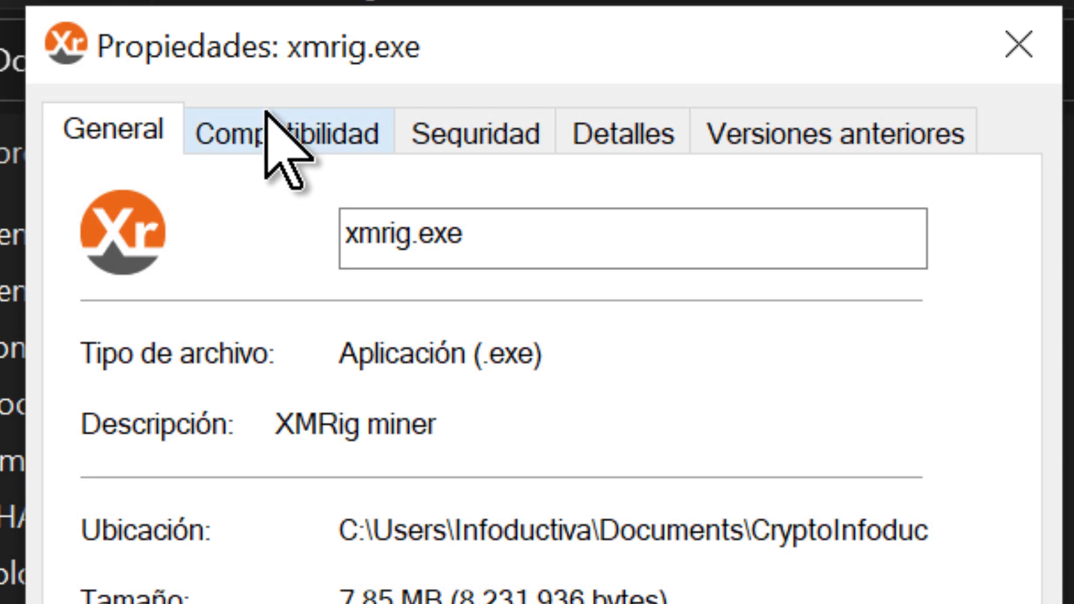
click(258, 130)
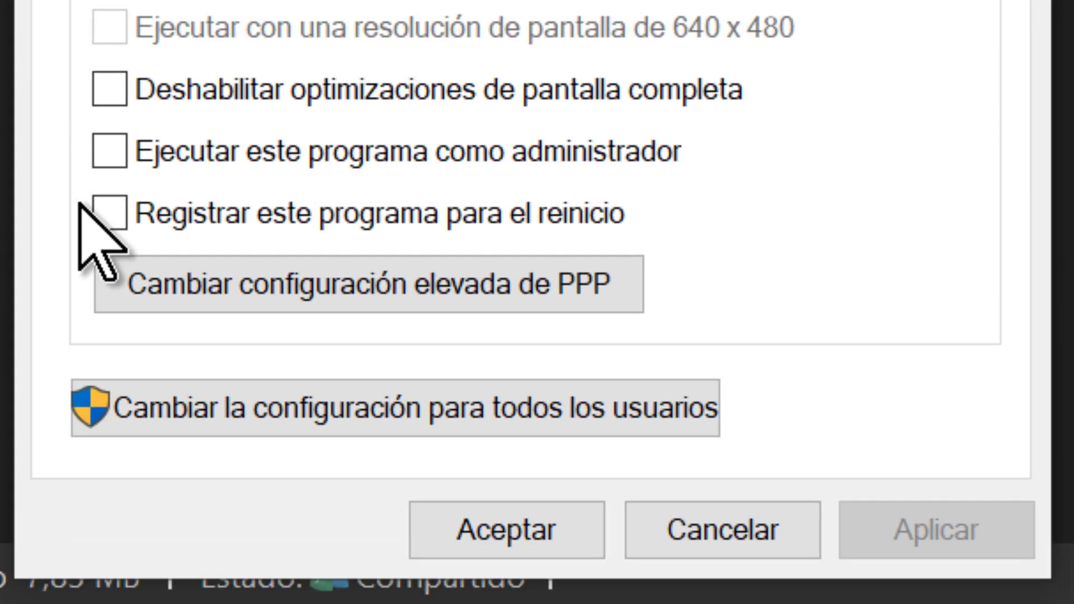
click(112, 152)
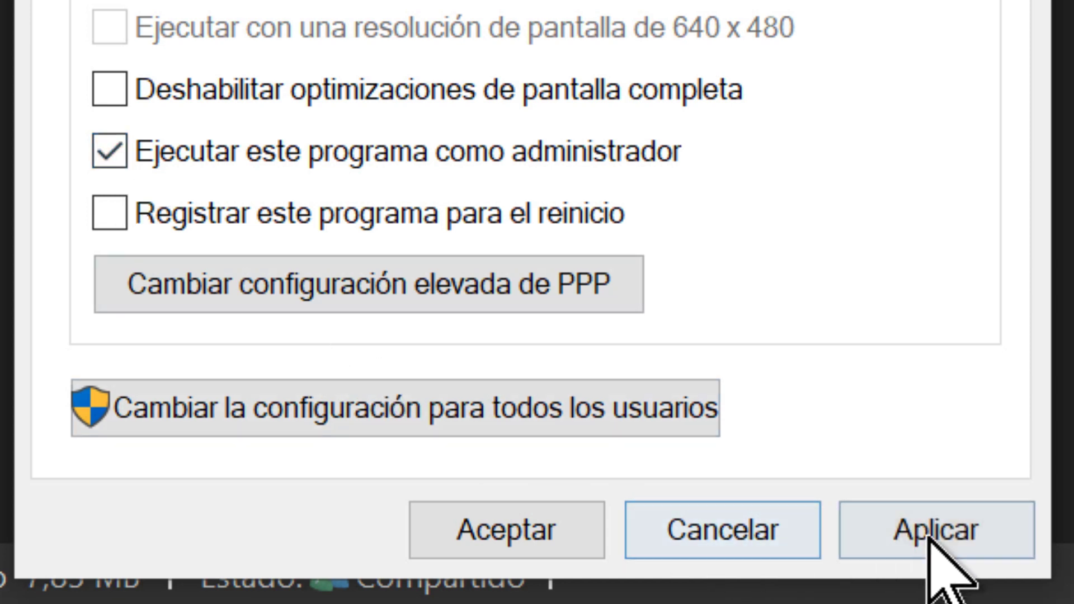
click(931, 539)
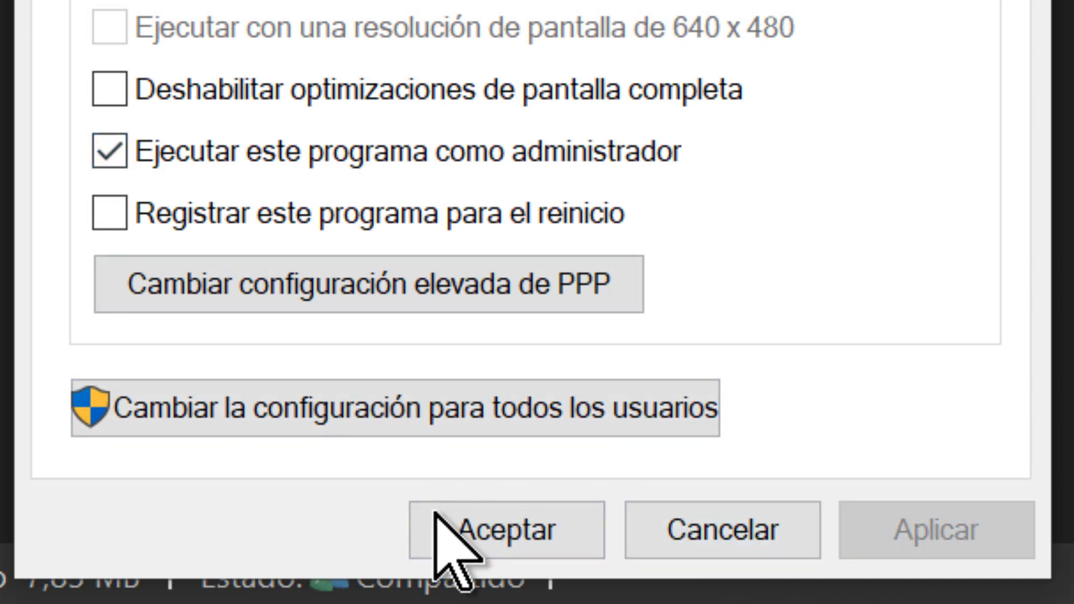
click(450, 532)
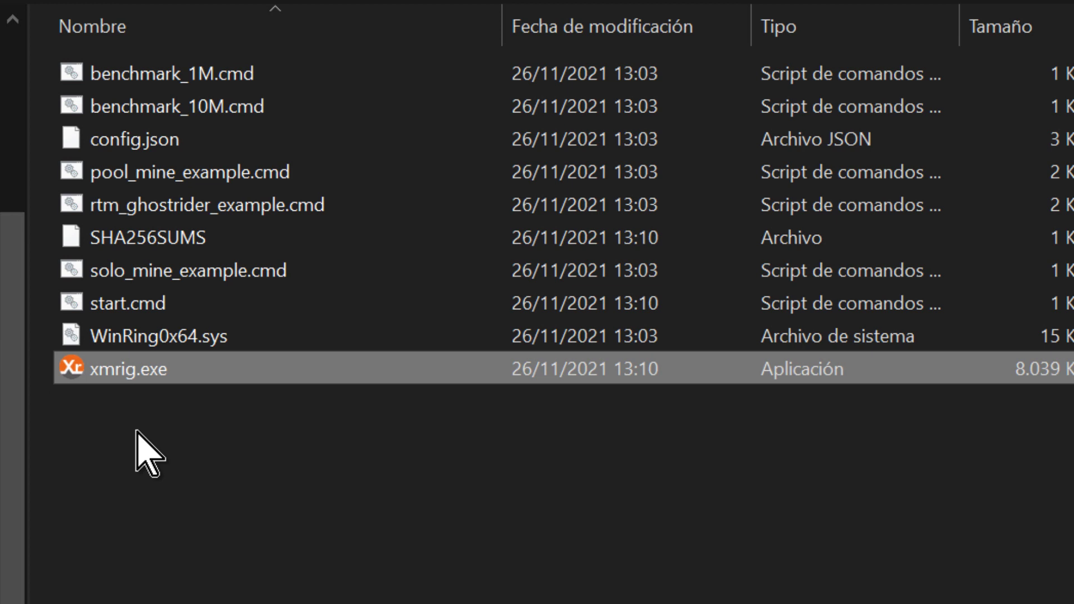
click(138, 432)
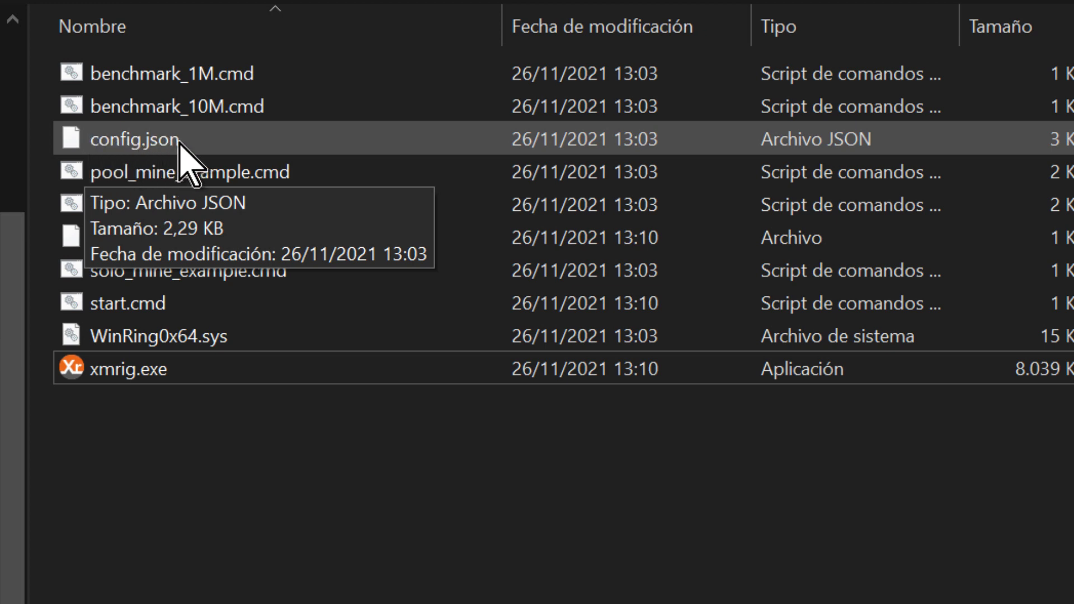
- Open config.json from the xmrig-6.16.0 folder with Bloc de notas
right_click(155, 141)
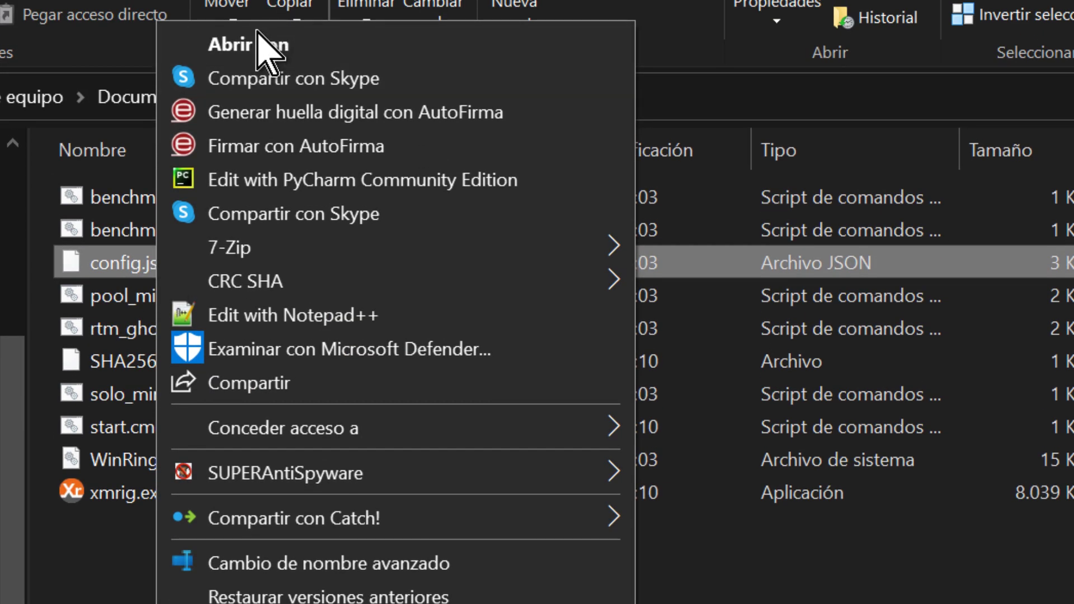
click(229, 40)
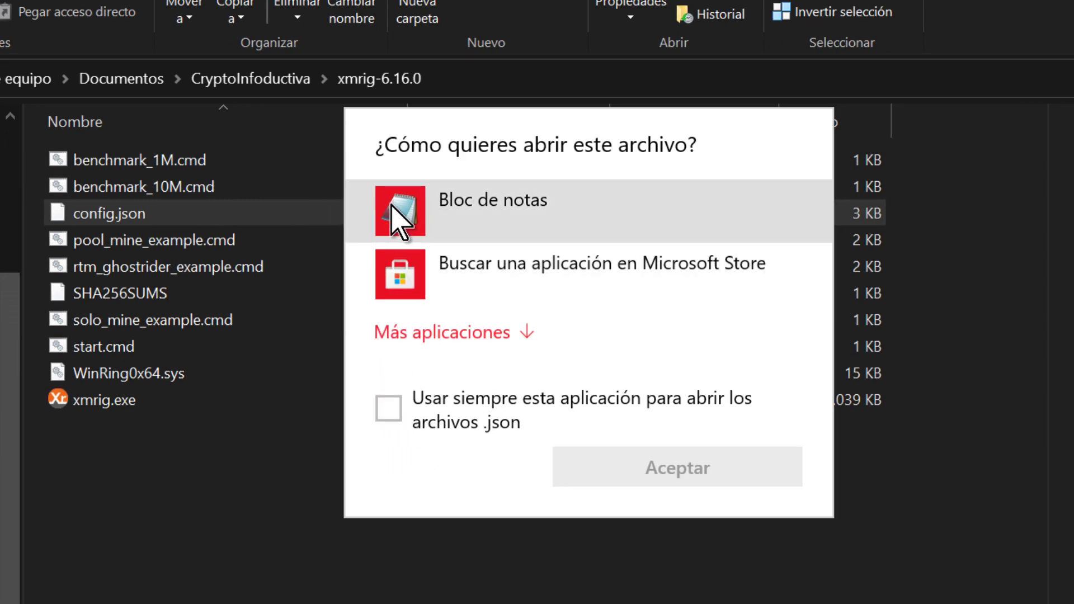
click(400, 221)
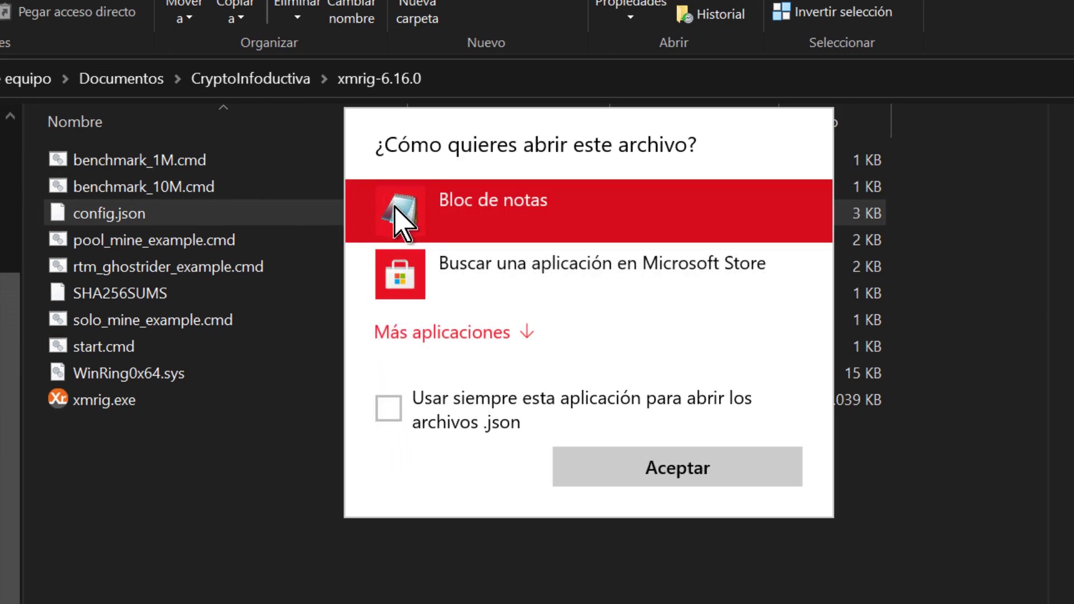
click(629, 466)
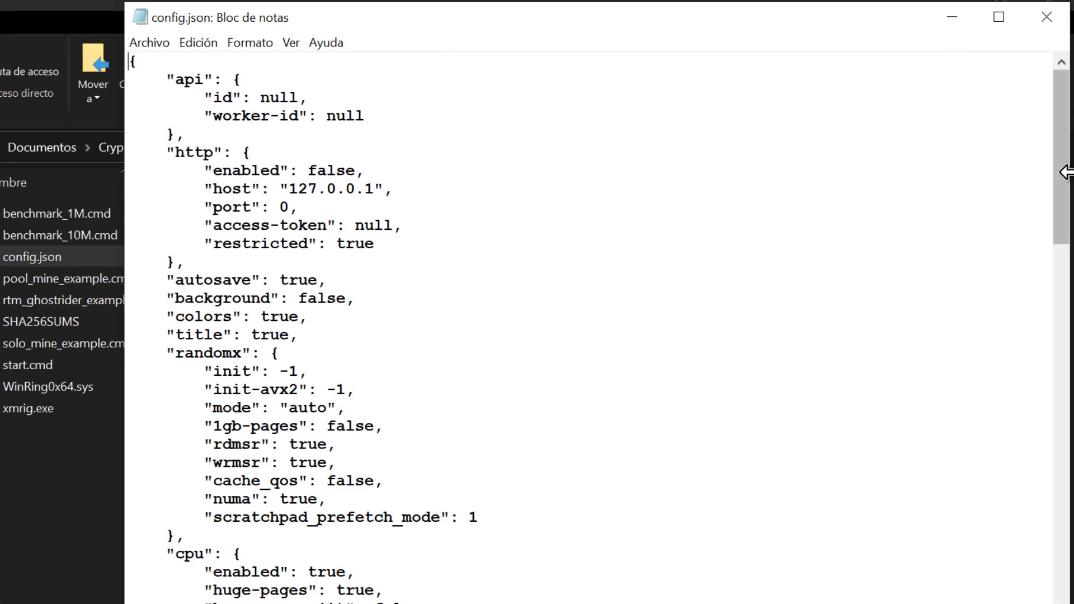
- Copy the RandomX global server address from unMineable and replace the pool "url" value in config.json with rx.unmineable.com:3333
drag(1066, 185, 1036, 509)
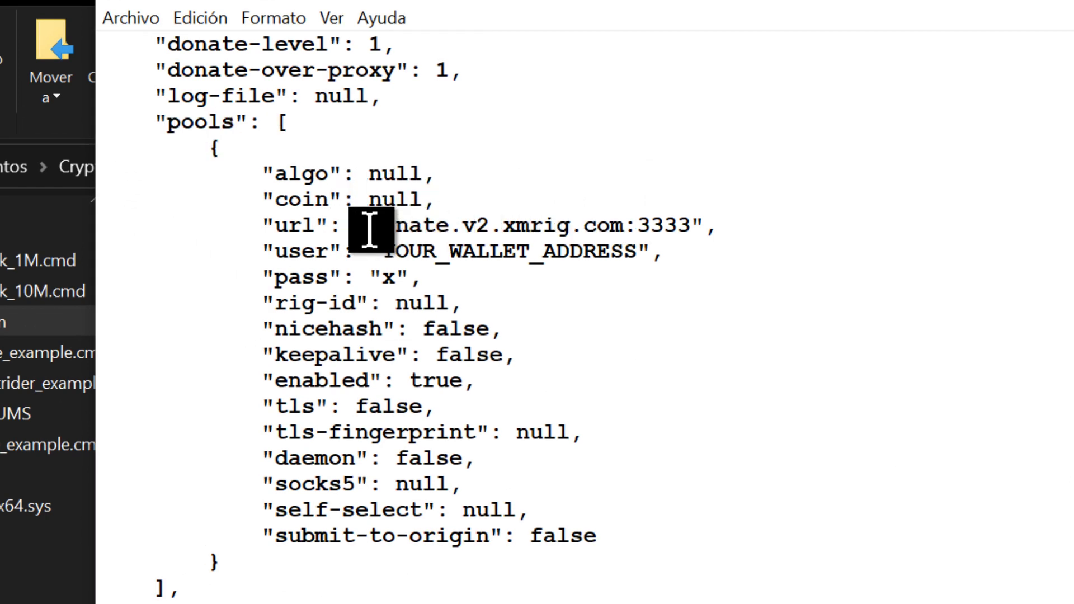
drag(369, 226, 694, 225)
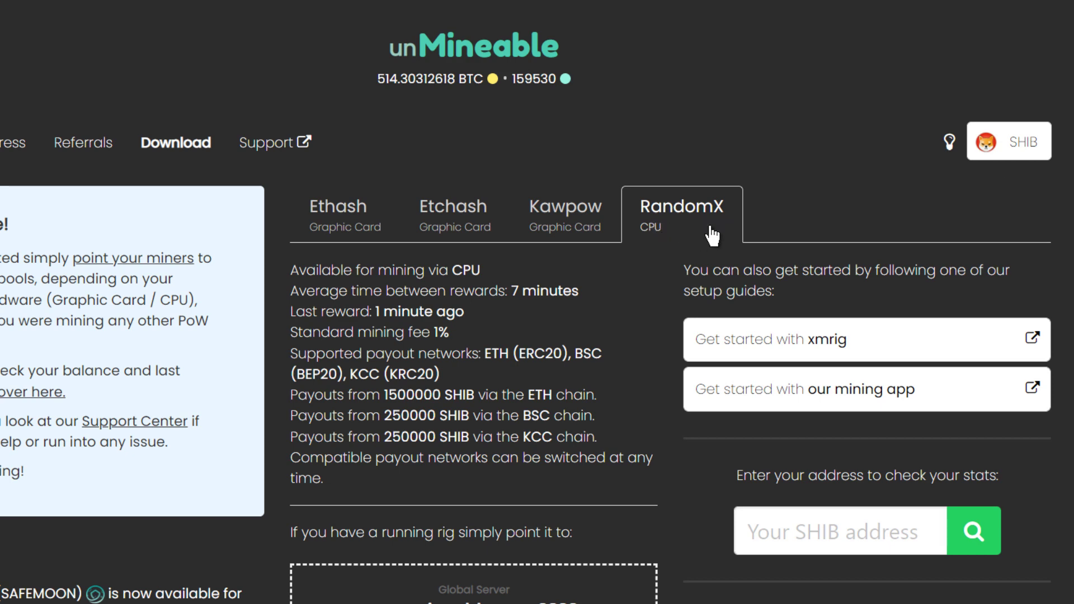
scroll(537, 303, down, 4)
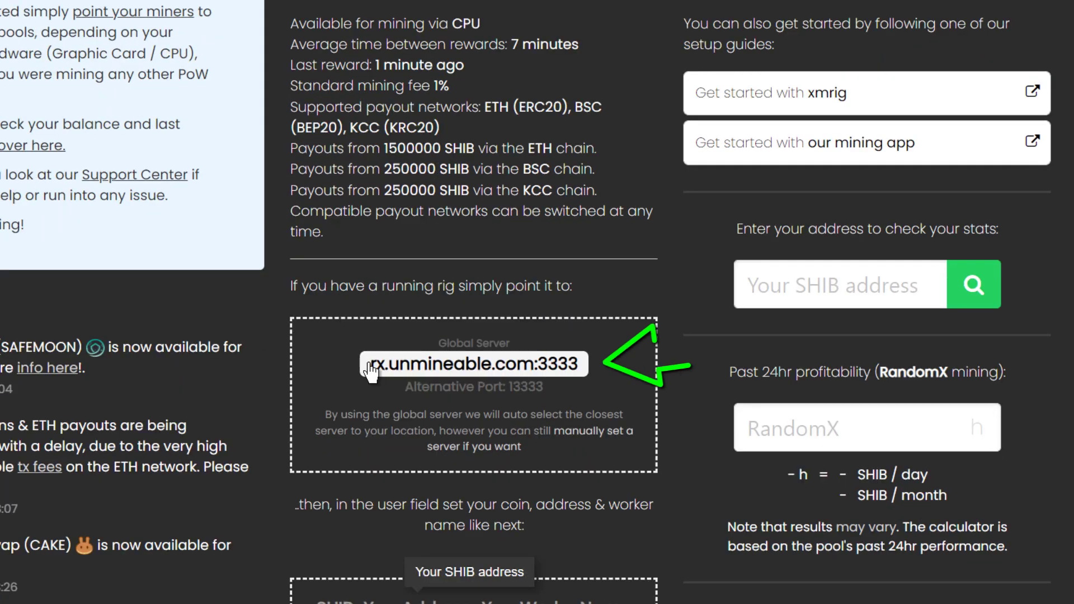
click(371, 370)
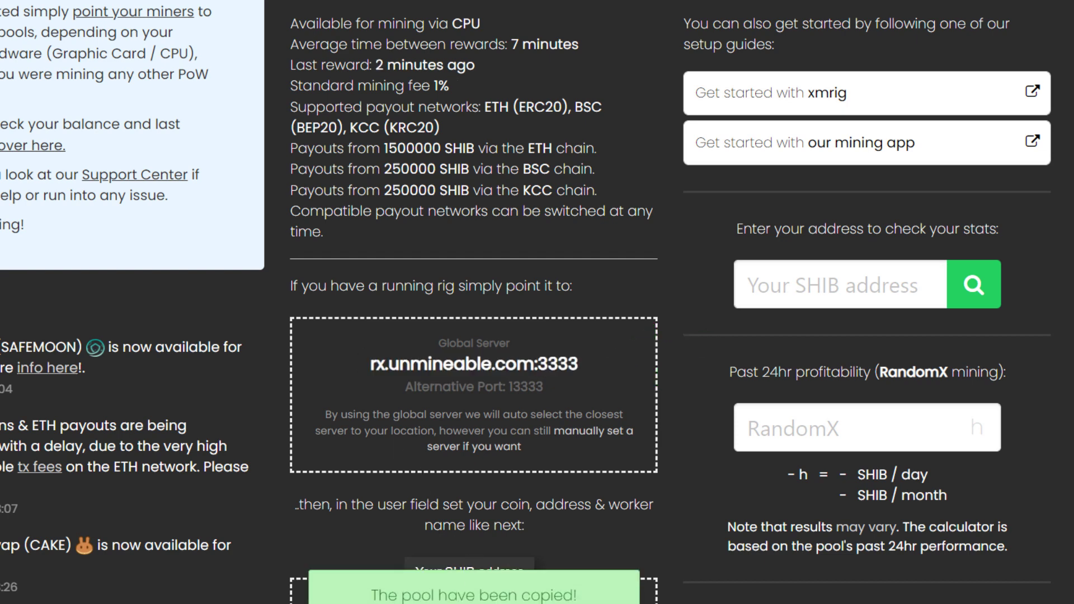
key(alt+Tab)
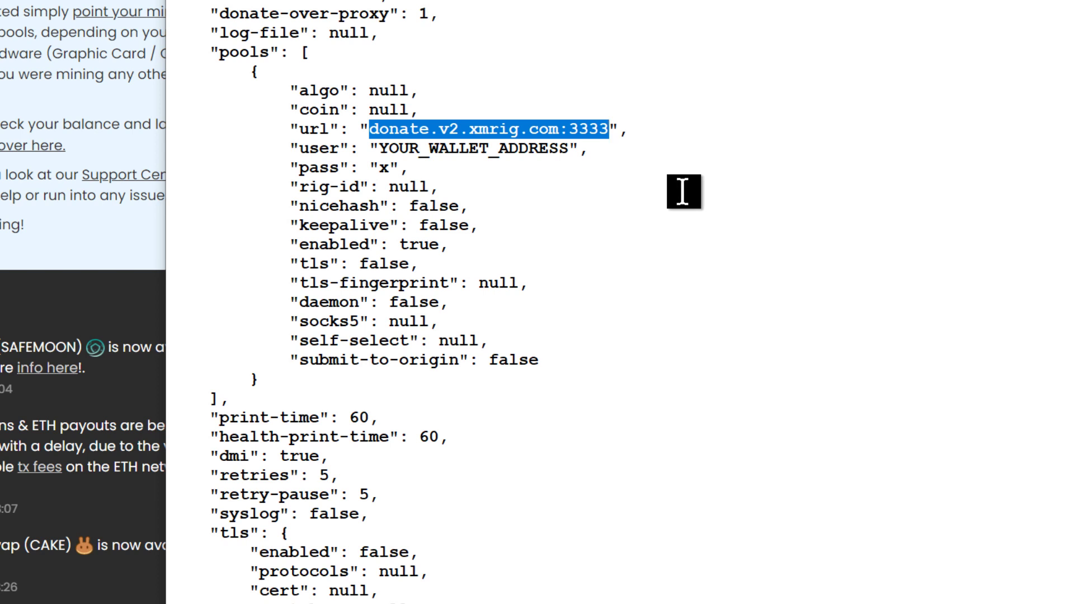
key(ctrl+v)
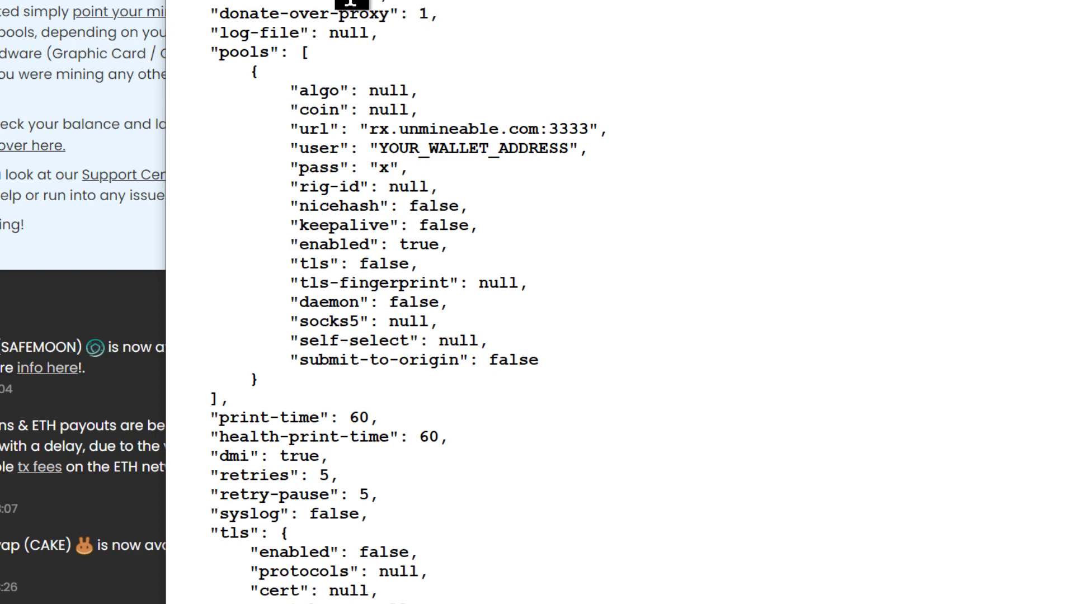
- Review the donate-level, donate-over-proxy and pool url values in config.json
double_click(375, 0)
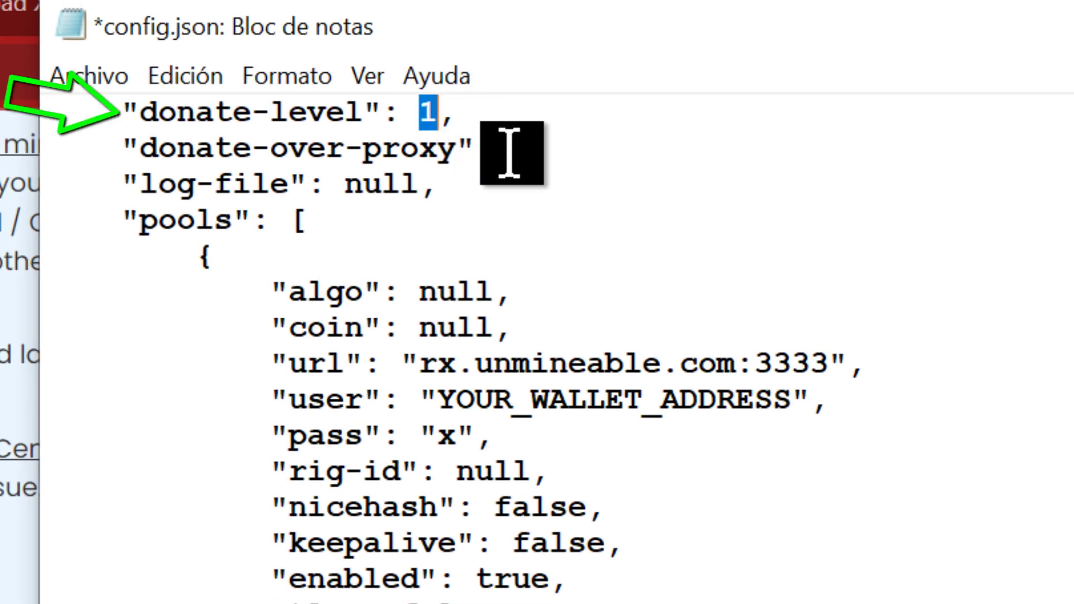
double_click(522, 149)
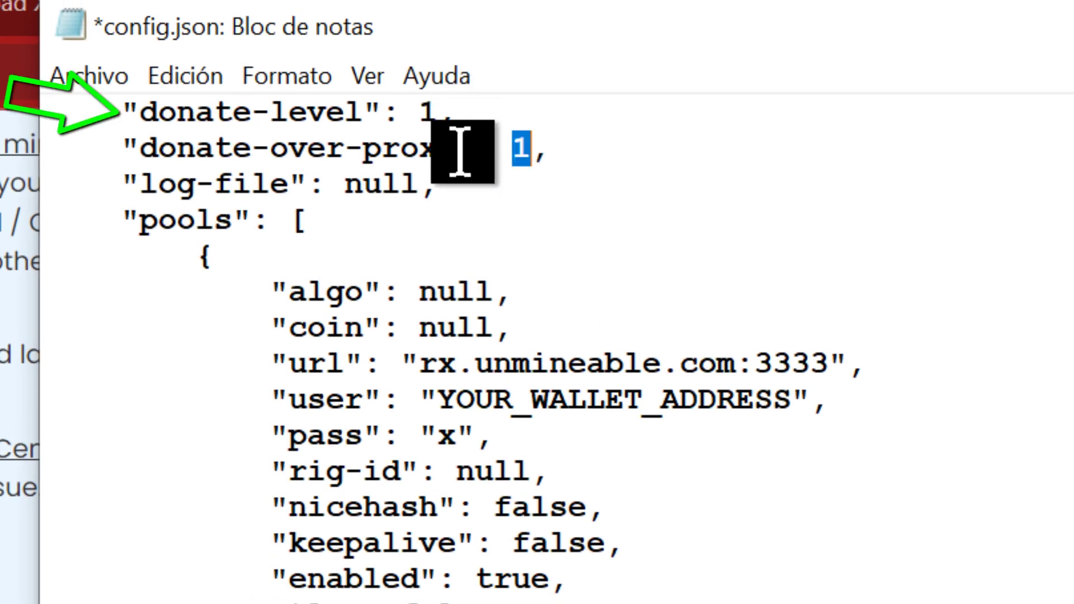
click(435, 112)
double_click(437, 112)
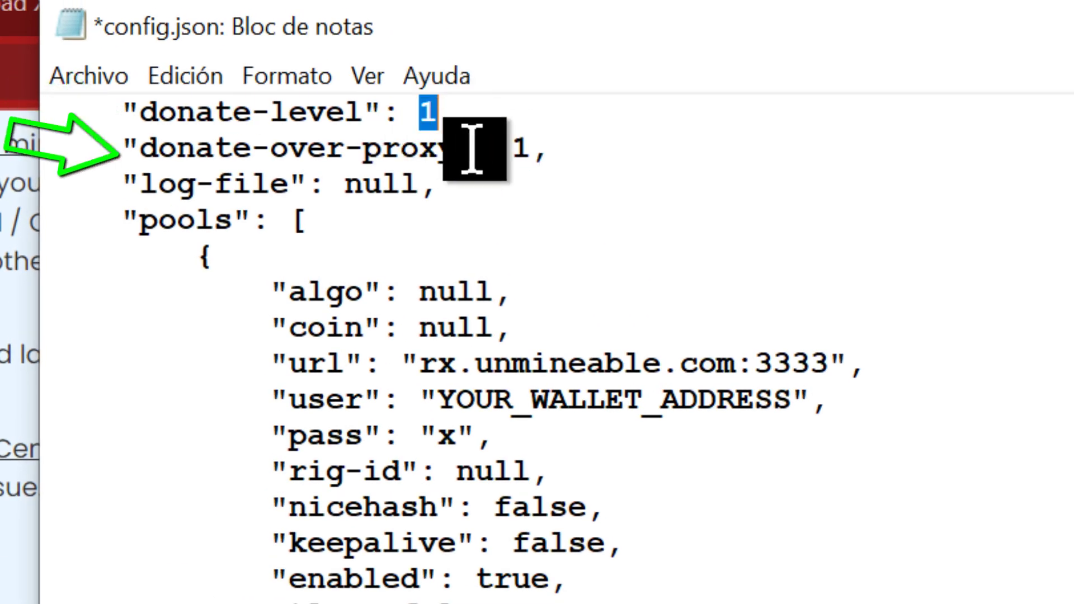
click(527, 152)
double_click(528, 152)
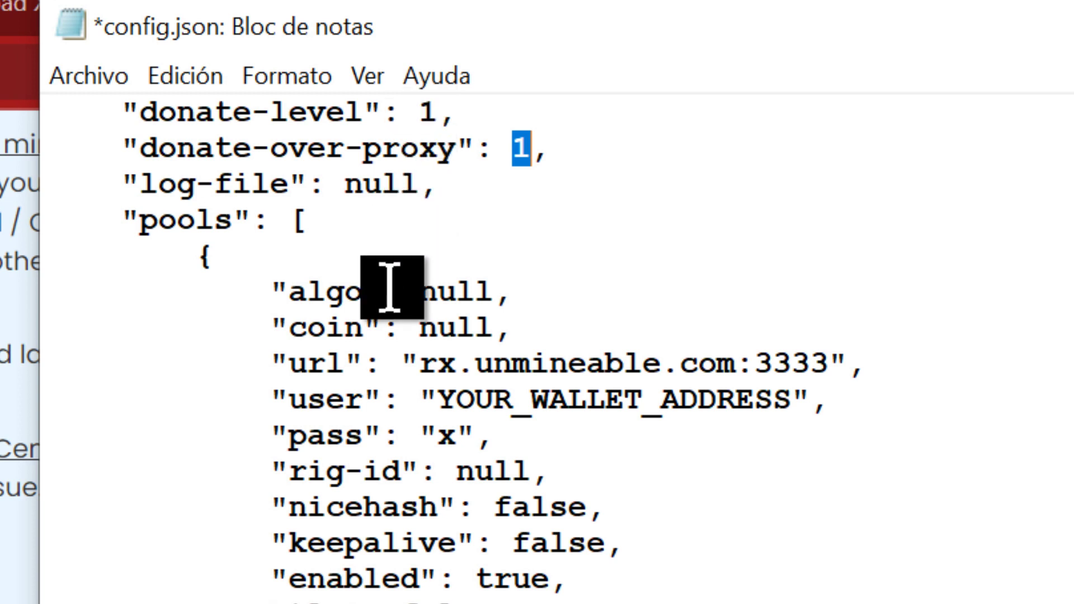
drag(421, 365, 836, 364)
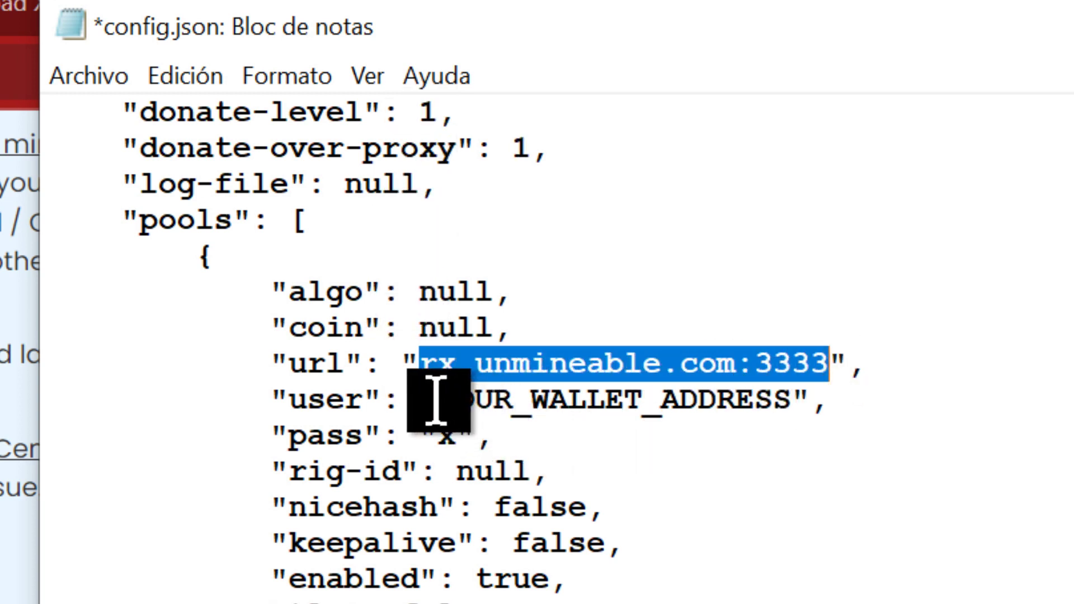
- Replace YOUR_WALLET_ADDRESS in the "user" value with the copied wallet address and prefix it with "SHIB:"
drag(438, 401, 792, 402)
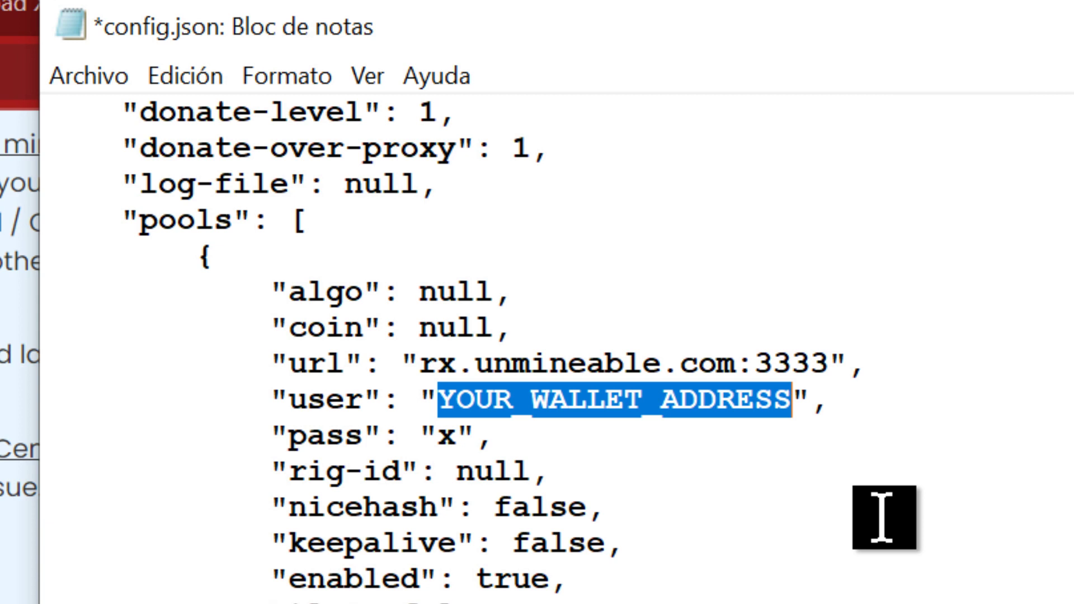
key(ctrl+v)
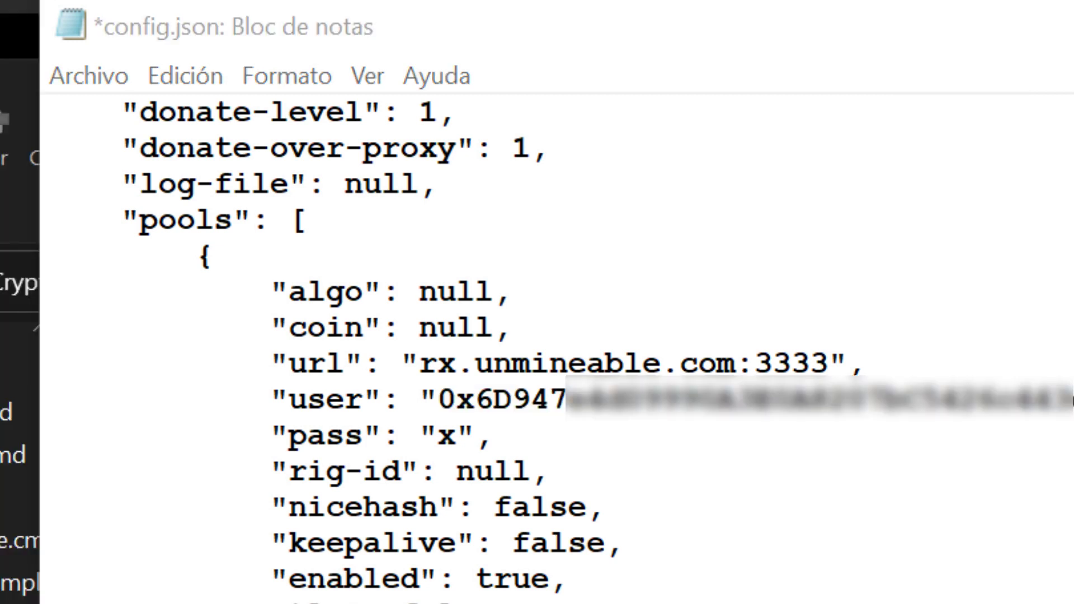
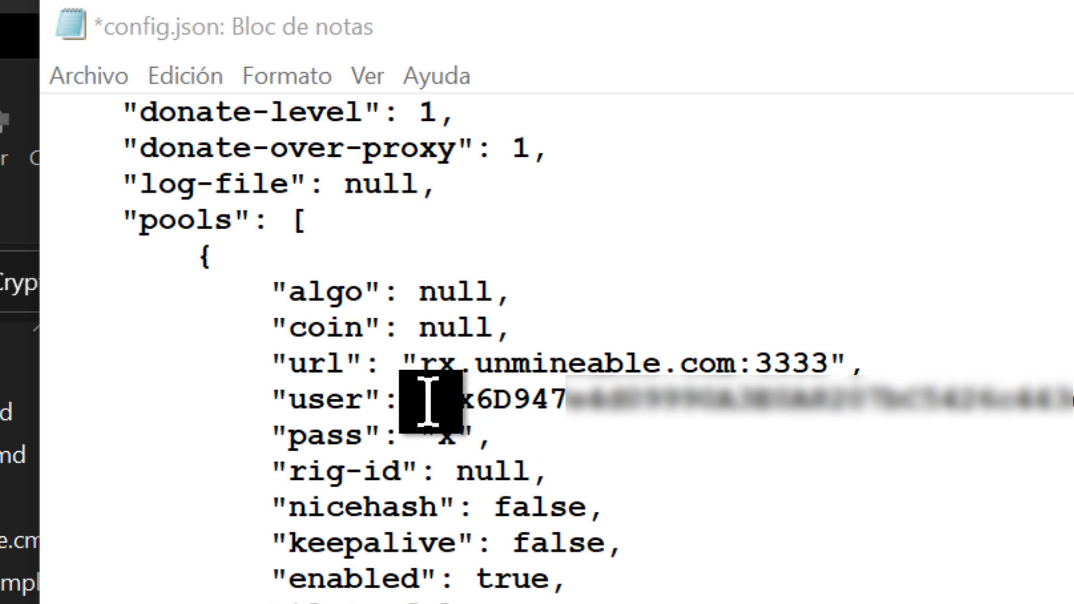
click(430, 402)
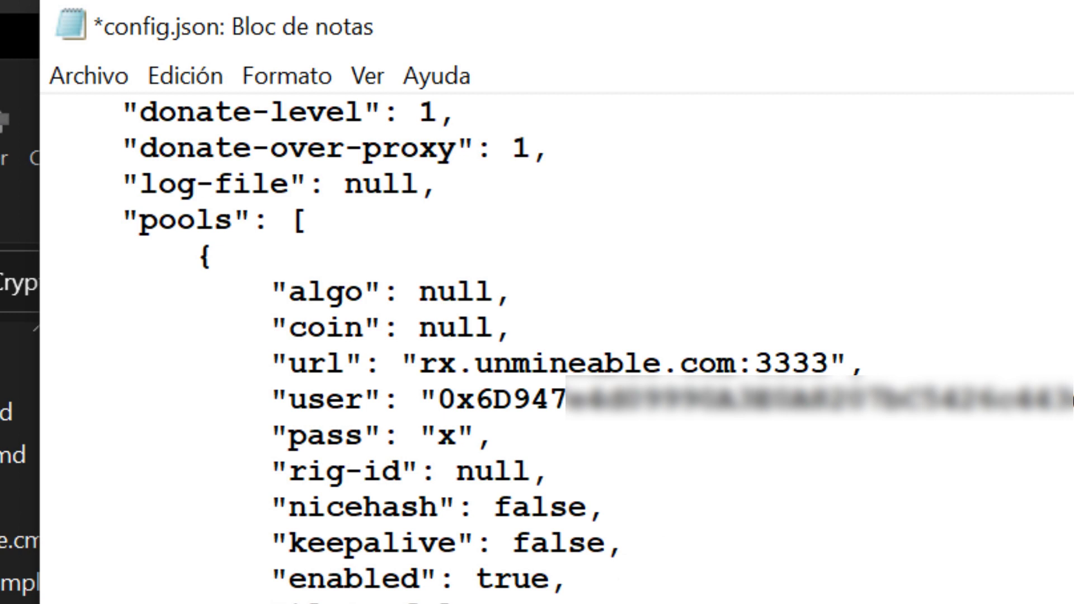
text(SHIB)
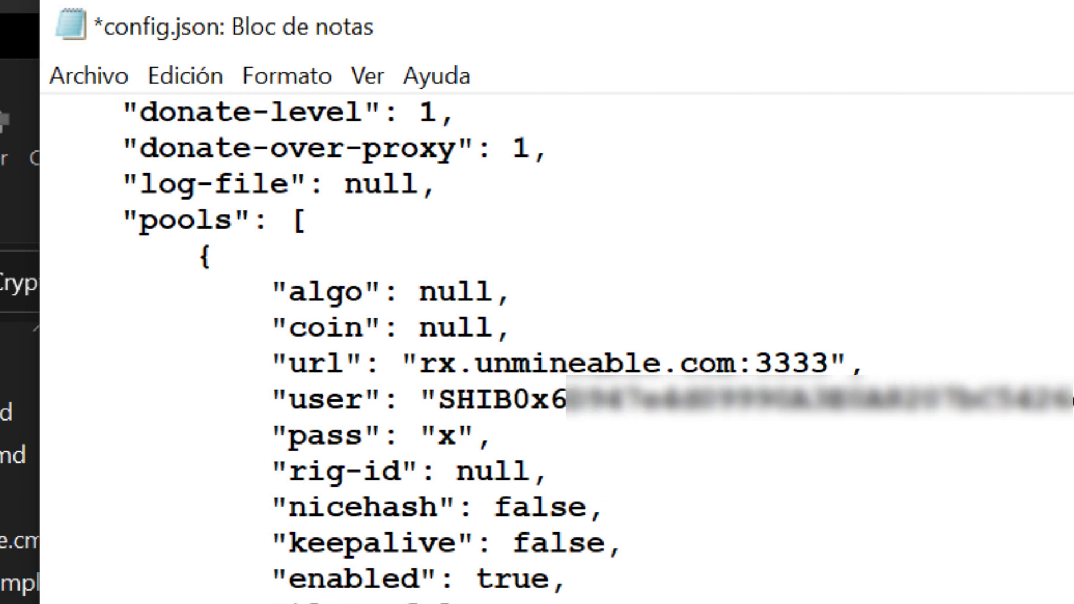
text(:)
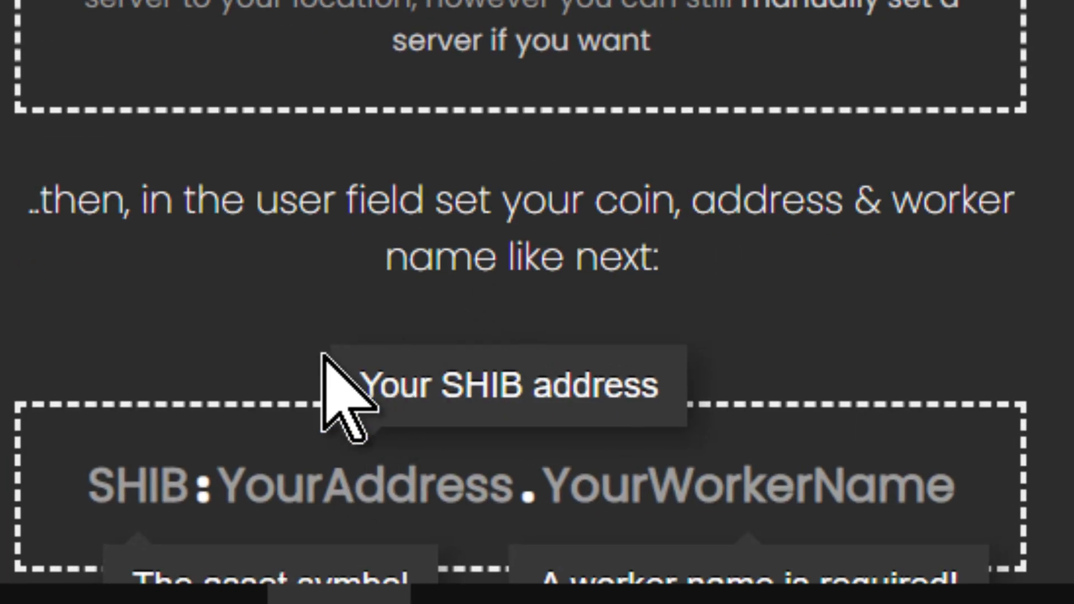
- Check unMineable's SHIB:YourAddress.YourWorkerName format against the coin, address, worker name and code parts of the user value in config.json
scroll(521, 279, down, 2)
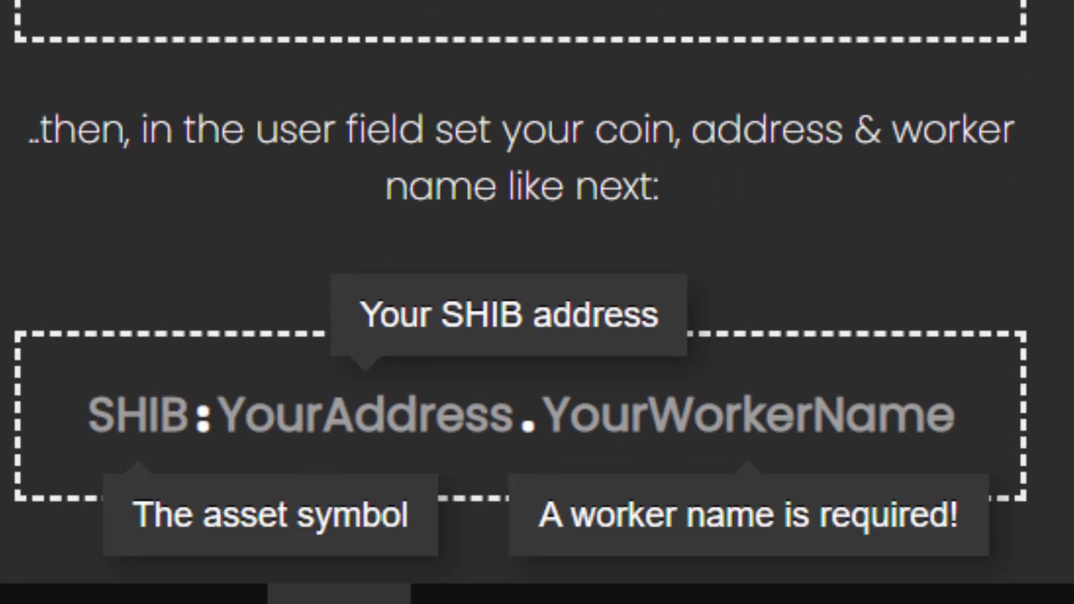
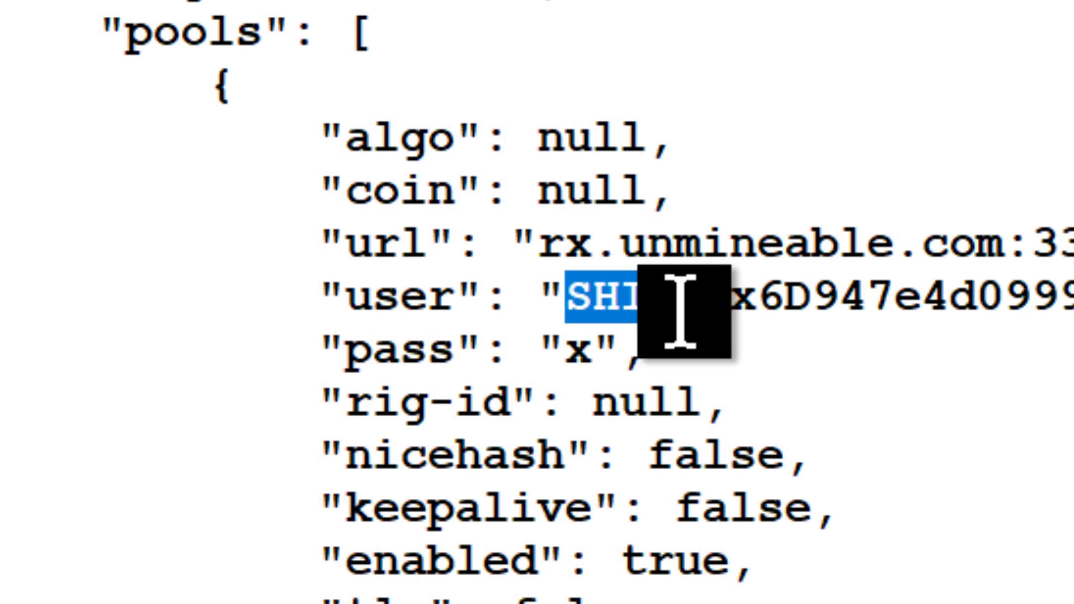
click(697, 309)
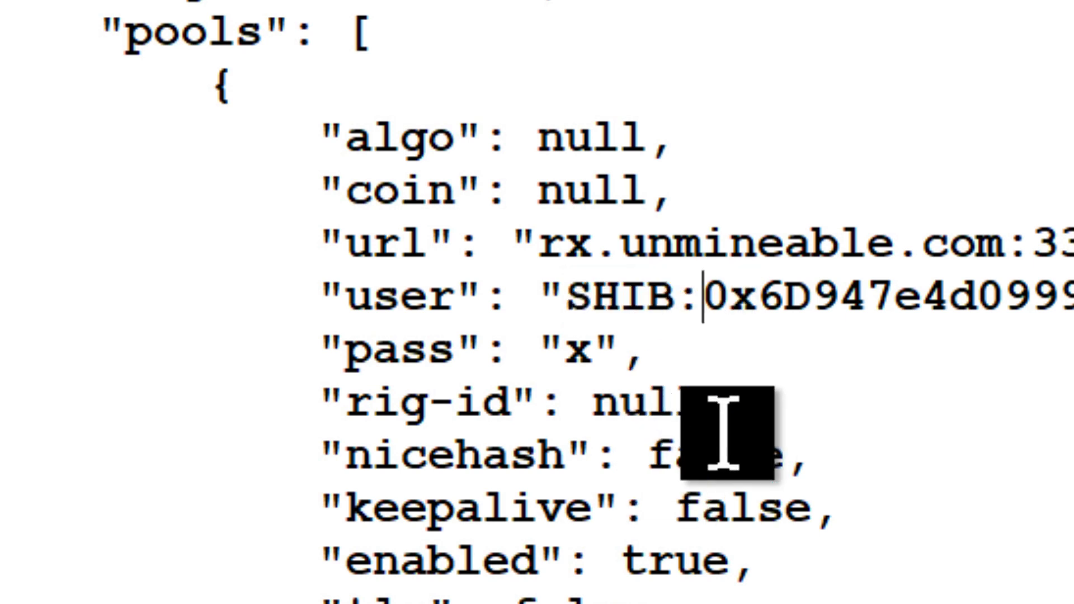
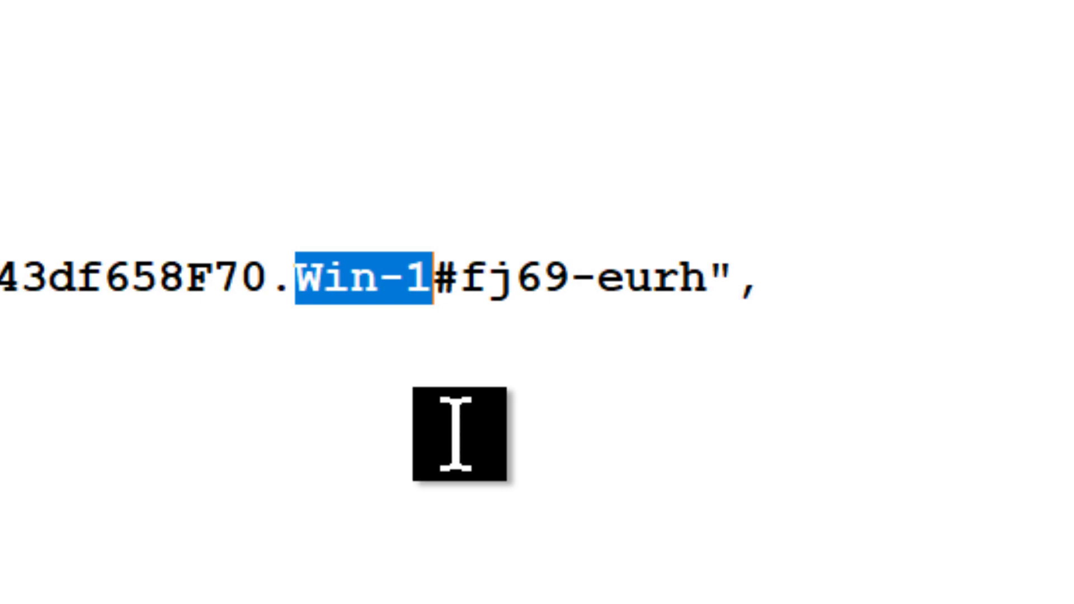
click(456, 275)
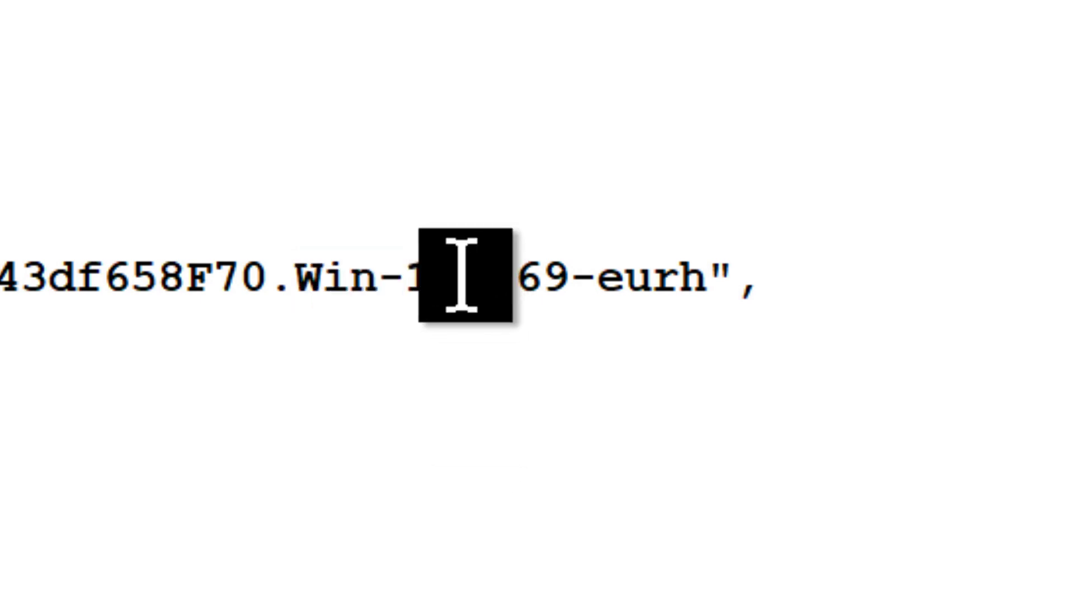
drag(460, 275, 436, 275)
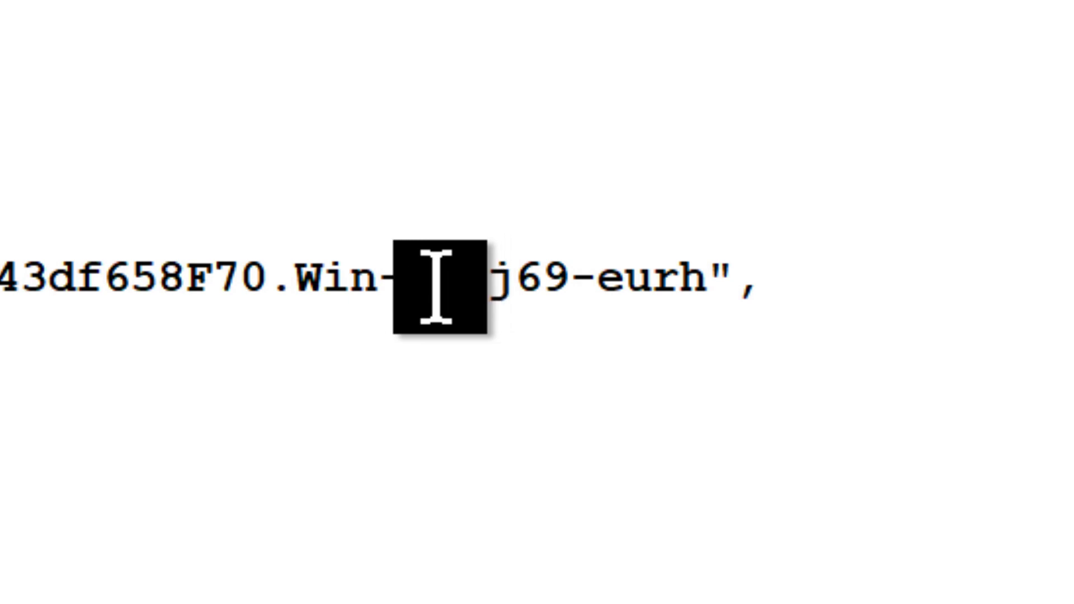
click(477, 348)
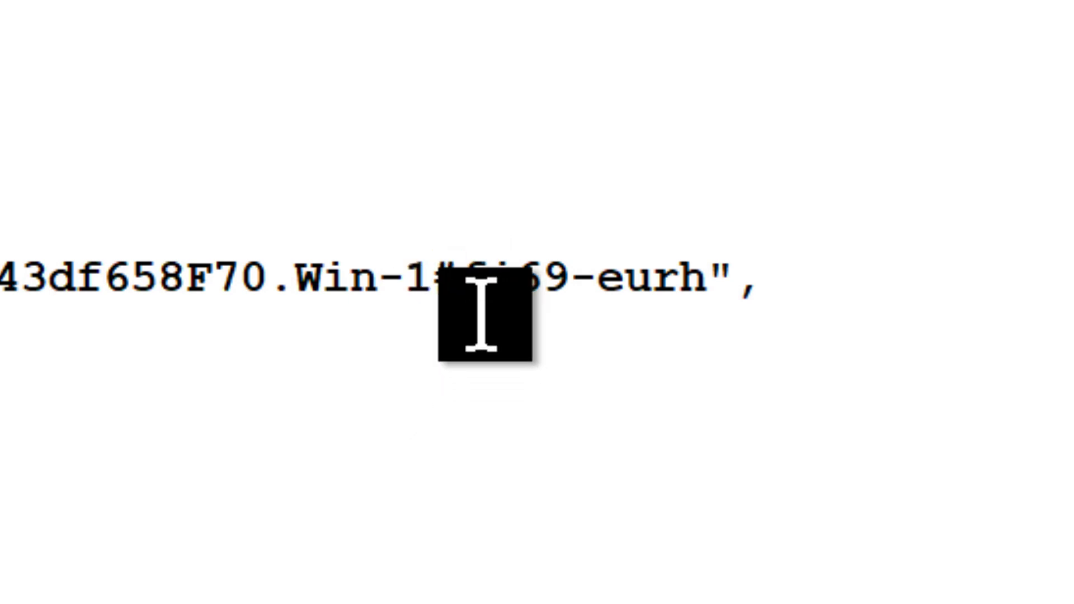
- Delete the closing quotation mark and comma after the user value, and re-enter the double quotation mark
click(754, 283)
key(BackSpace)
key(BackSpace)
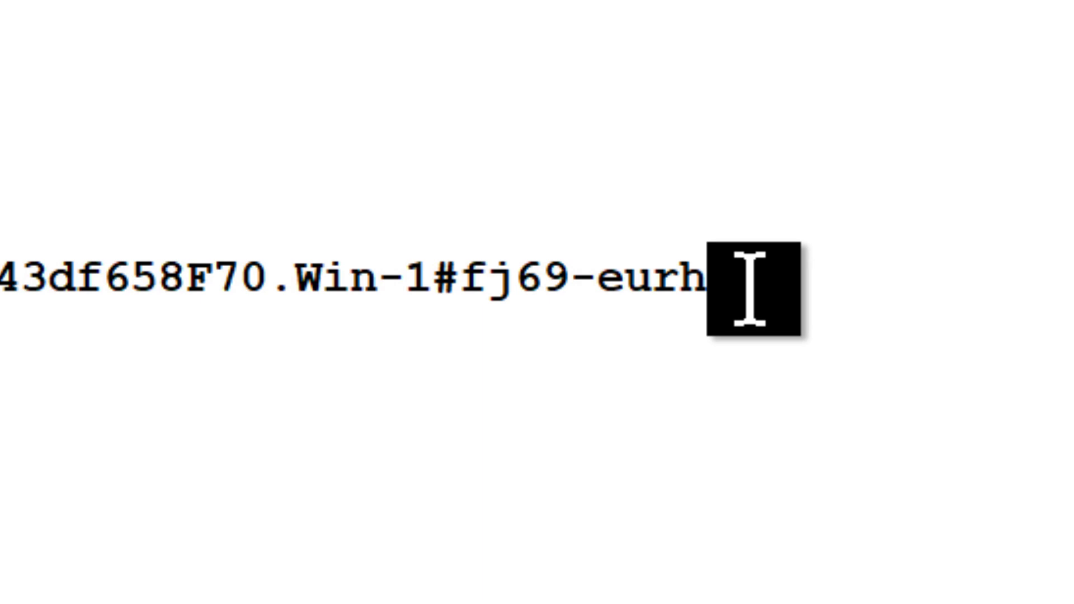
text(')
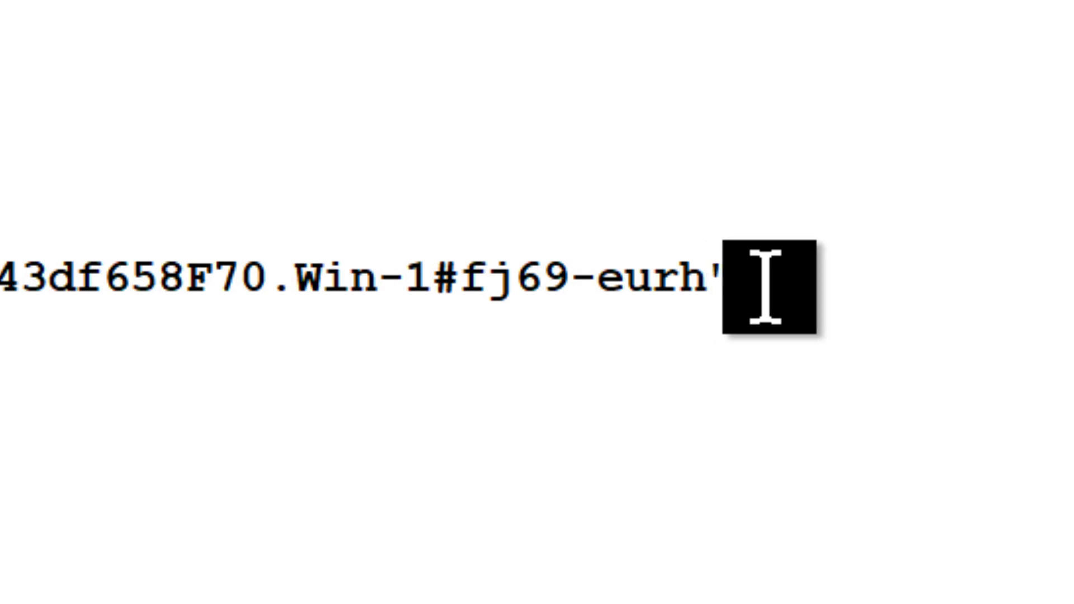
key(BackSpace)
text(")
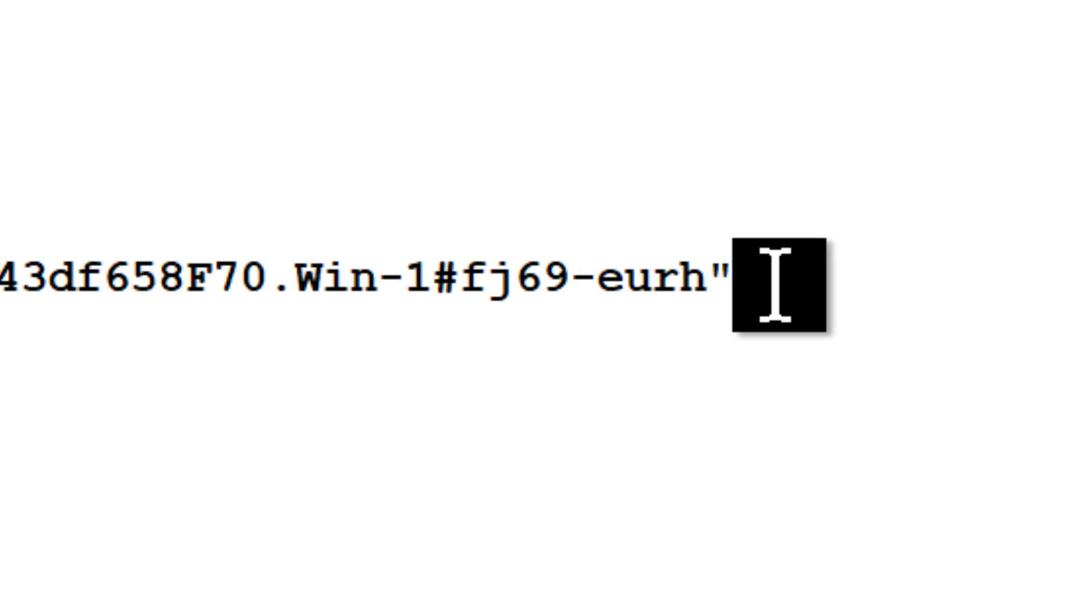
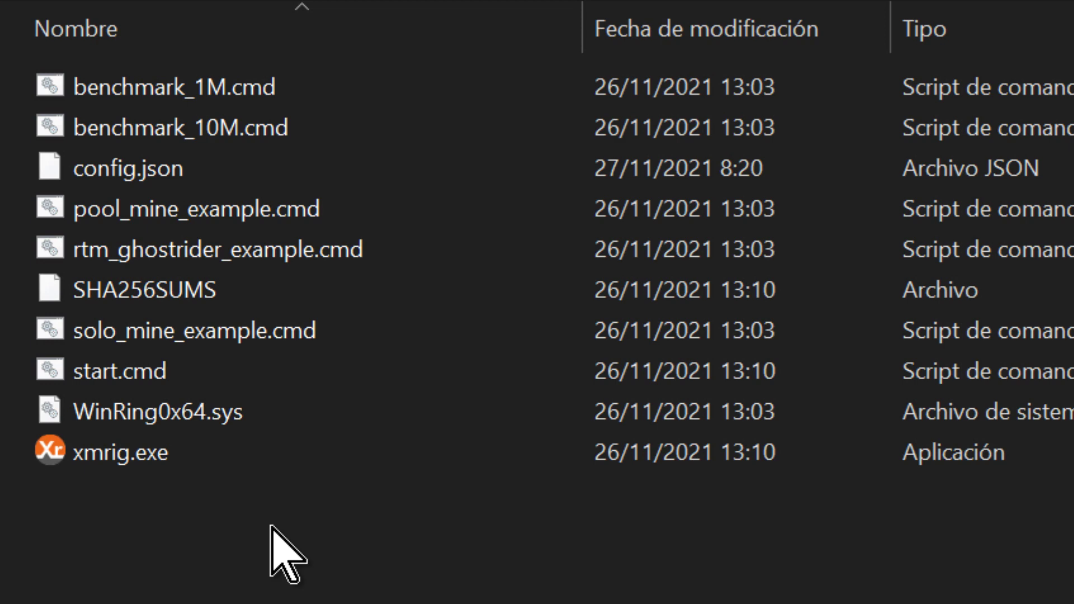
- Open Seguridad de Windows and go to its virus and threat protection section, Protección antivirus y contra amenazas
key(super)
text(segu)
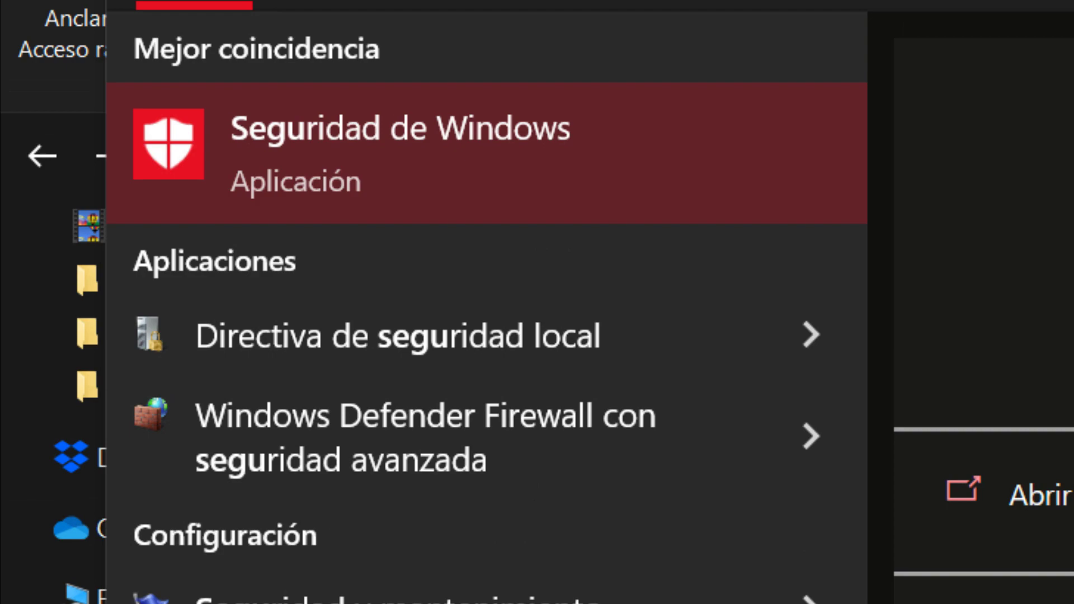
key(Return)
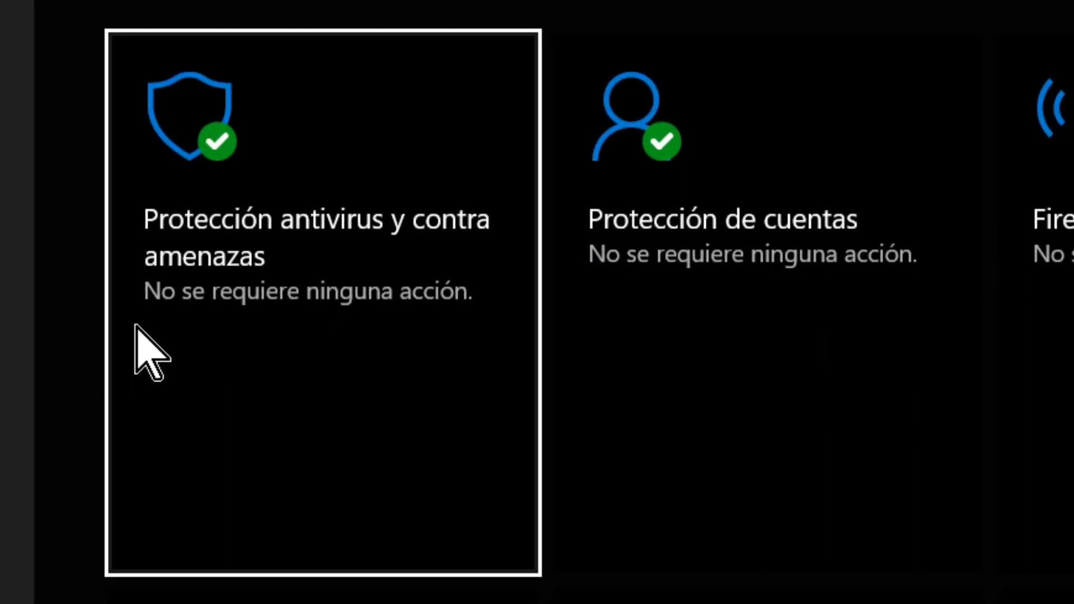
click(347, 258)
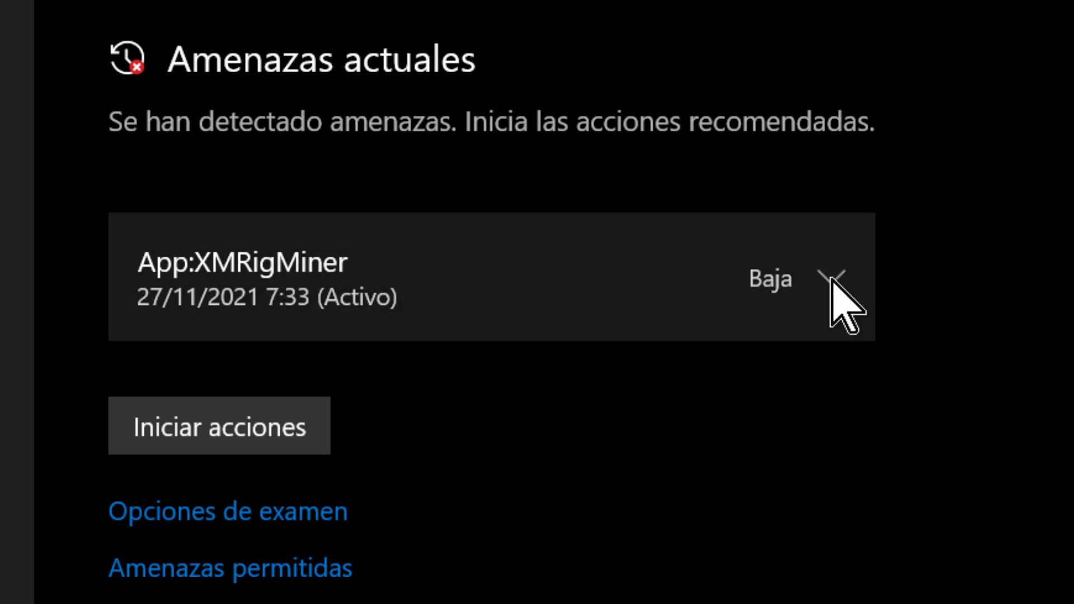
- Allow the detected App:XMRigMiner threat on the device (Permitir en dispositivo) and apply the action
click(832, 278)
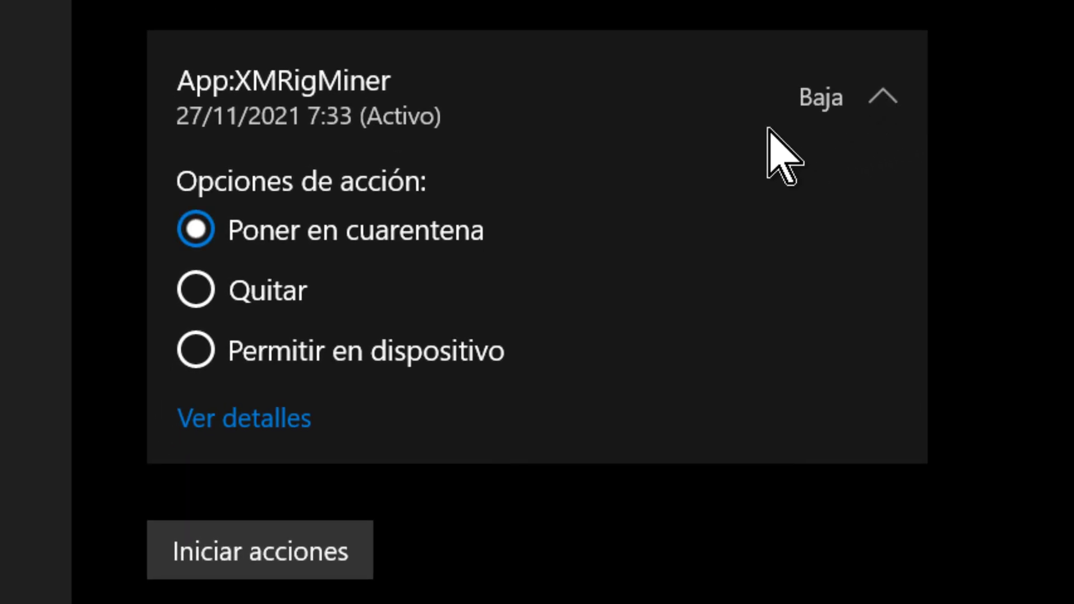
click(194, 350)
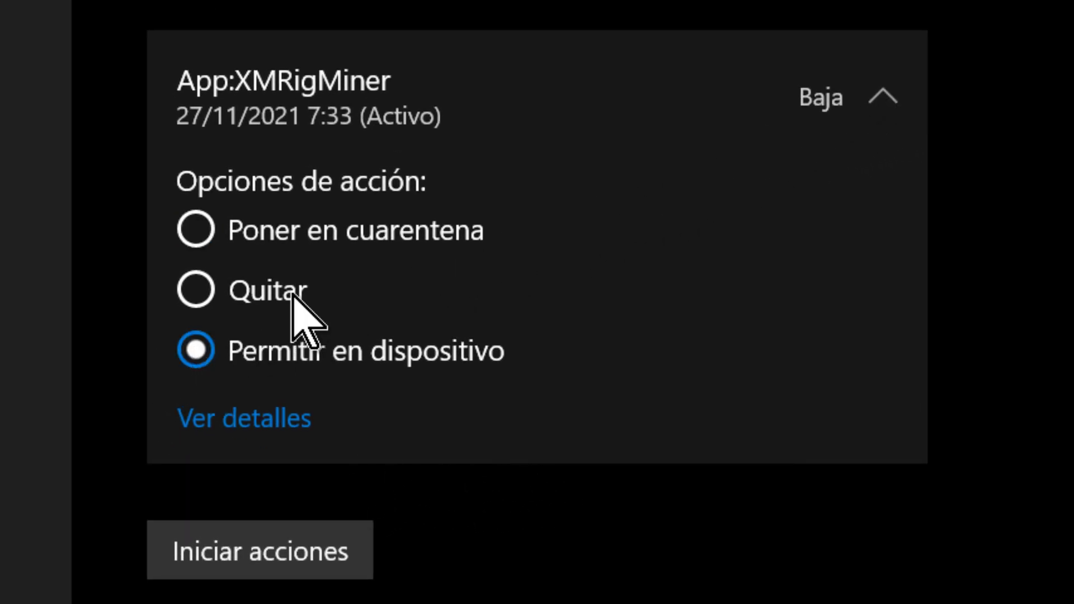
click(255, 550)
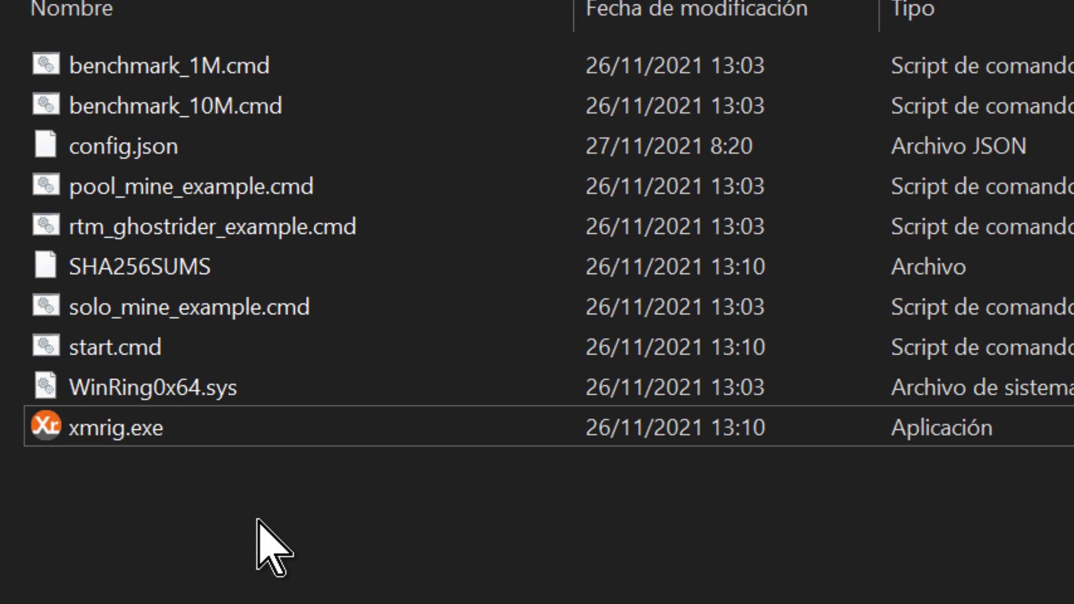
- Run xmrig.exe from the XMRig folder and maximize its console window
double_click(96, 427)
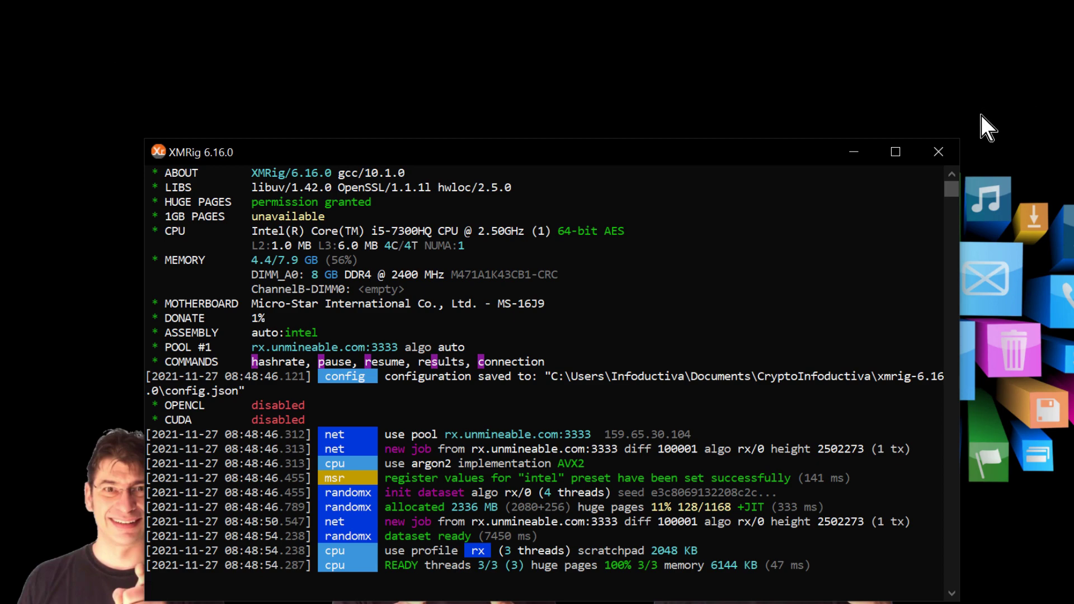
click(895, 151)
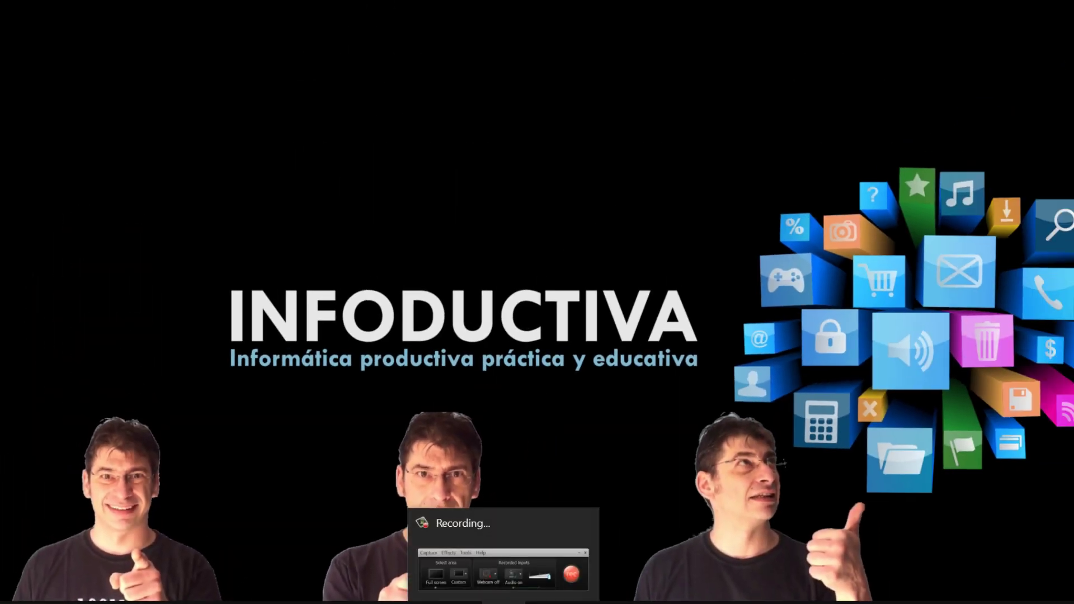
- Switch to Google Chrome and open the unMineable SHIB mining pool page at unmineable.com
key(super)
text(o)
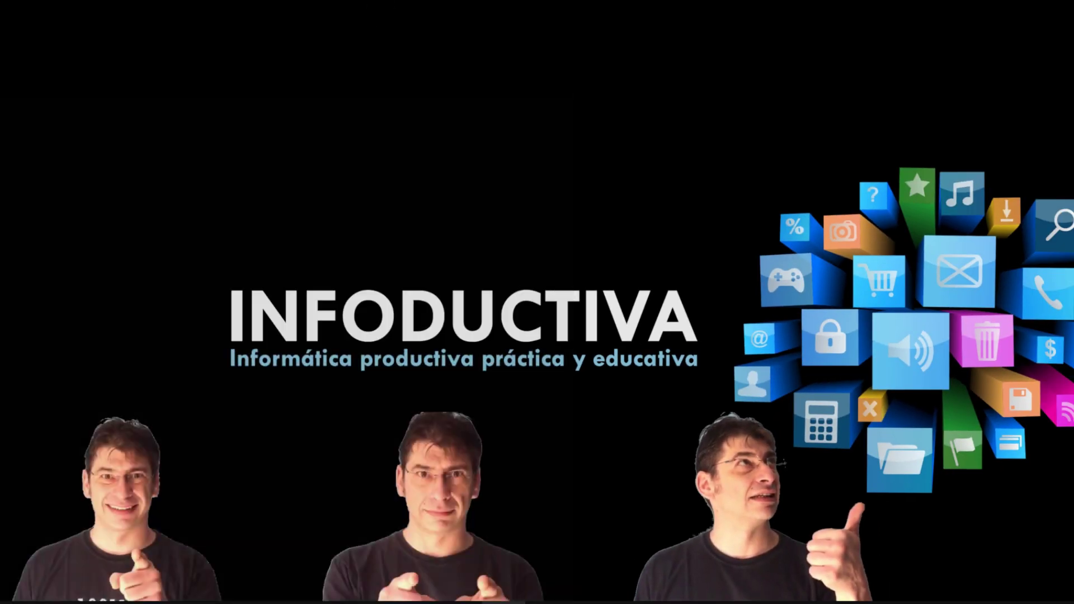
key(BackSpace)
text(go)
key(Return)
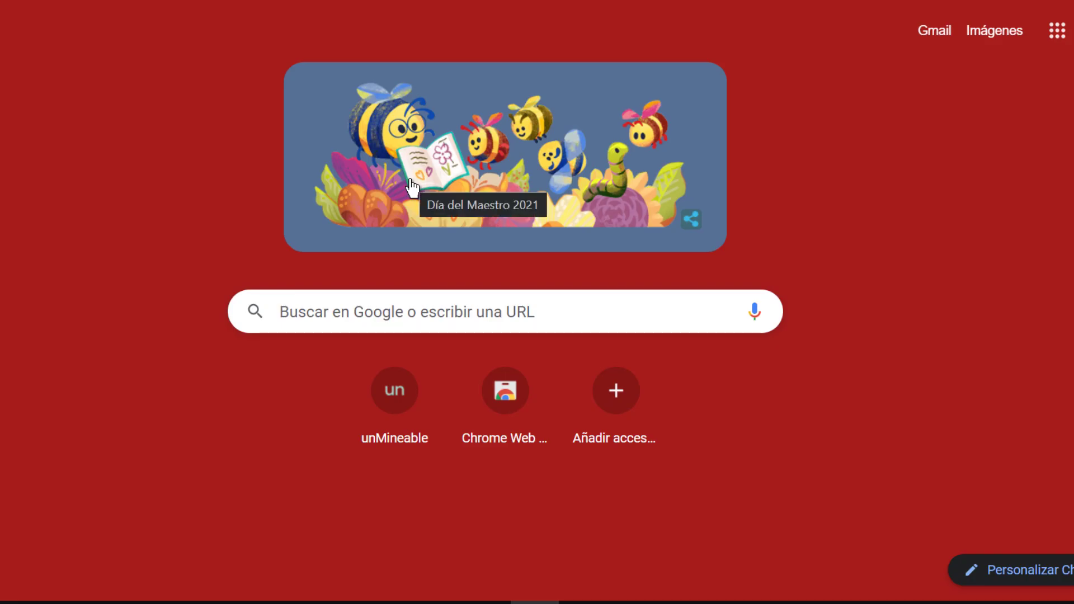
text(un)
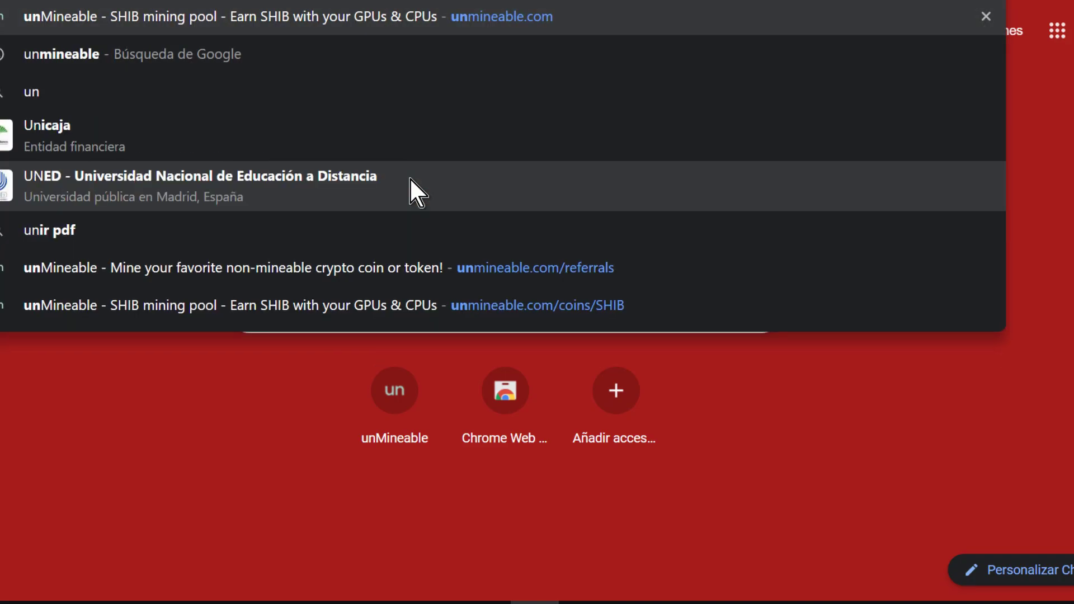
key(Return)
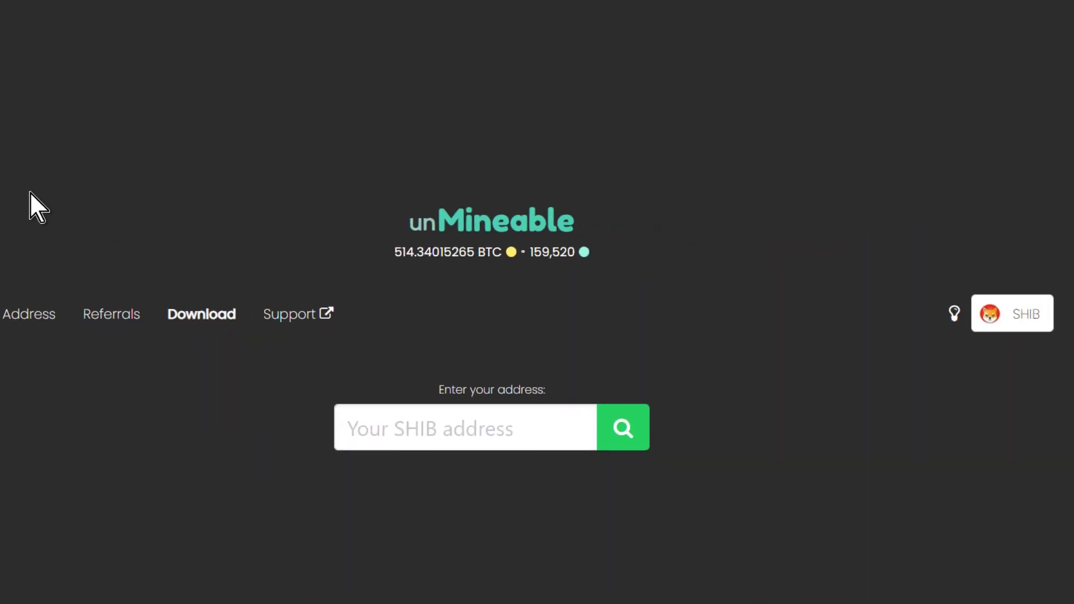
- Look up the copied SHIB wallet address on unMineable
click(493, 431)
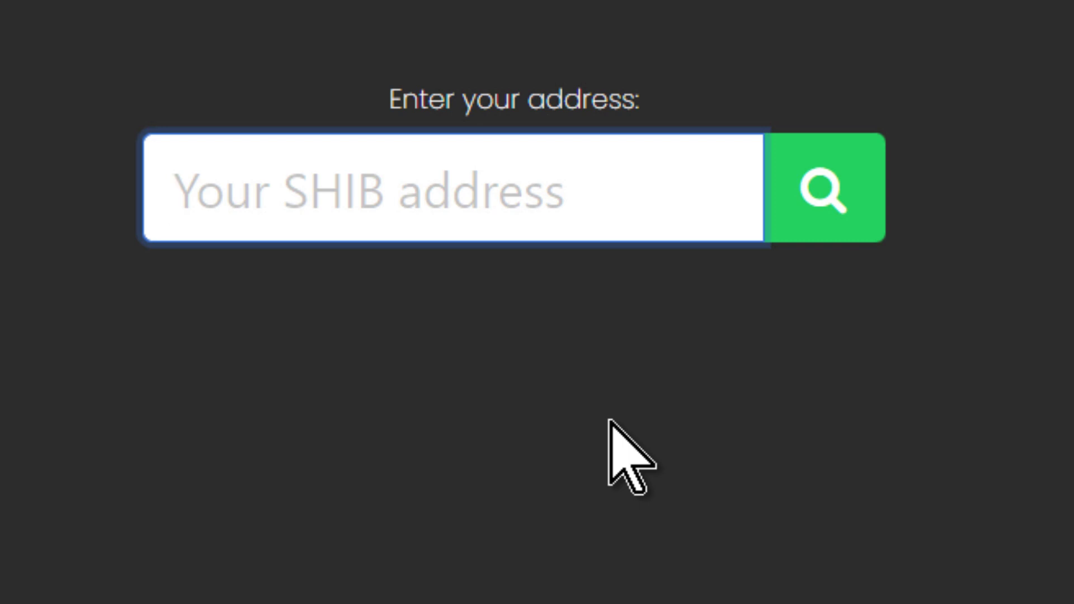
key(ctrl+v)
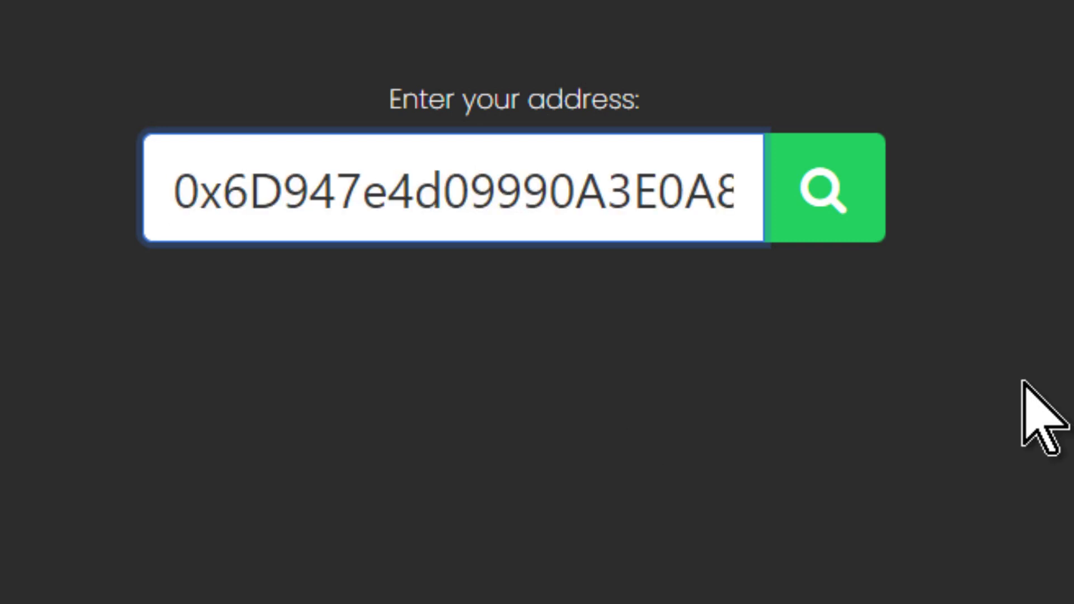
click(821, 190)
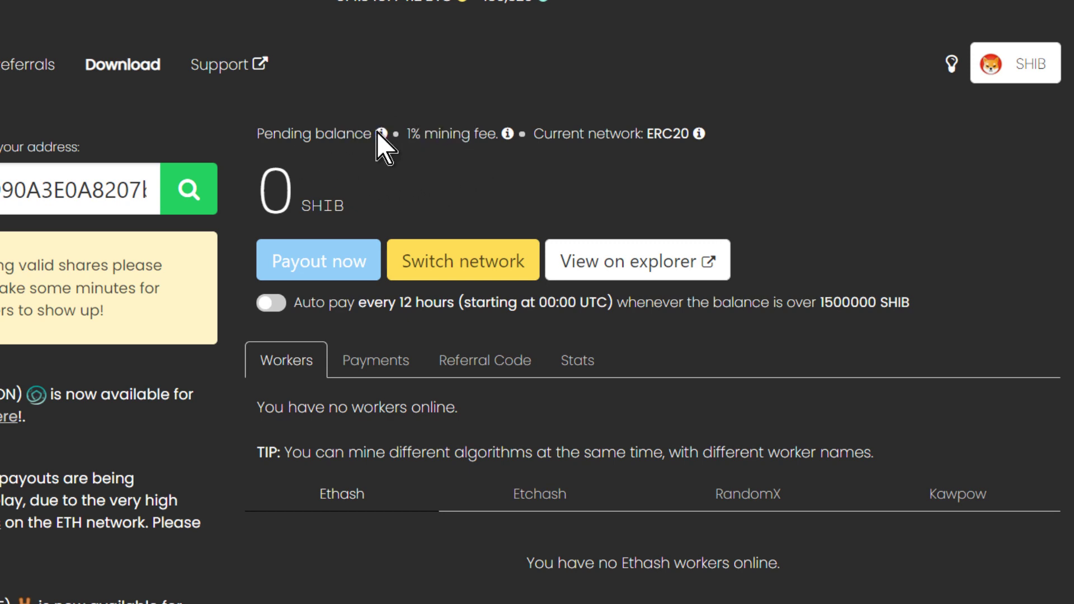
- Examine the address's mining fee, RandomX workers, payments, stats and current payout network
drag(404, 133, 496, 134)
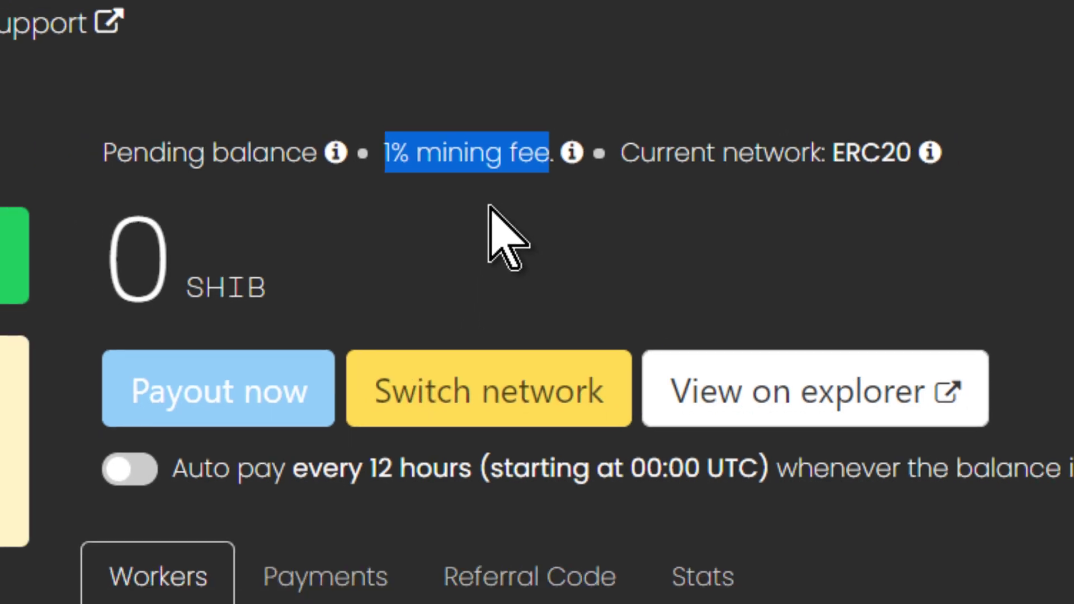
click(463, 224)
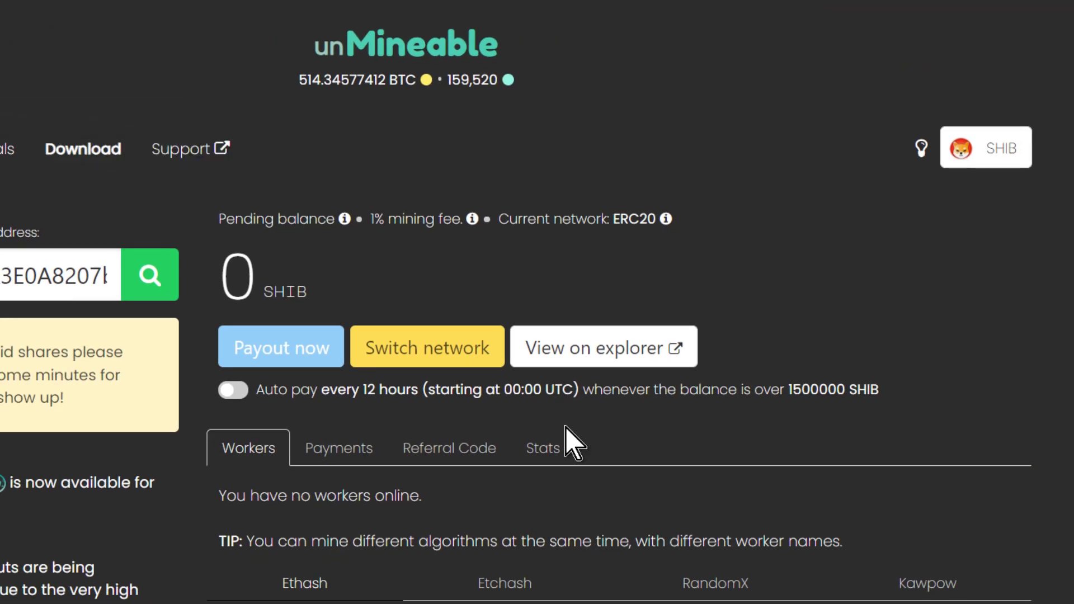
scroll(569, 367, down, 2)
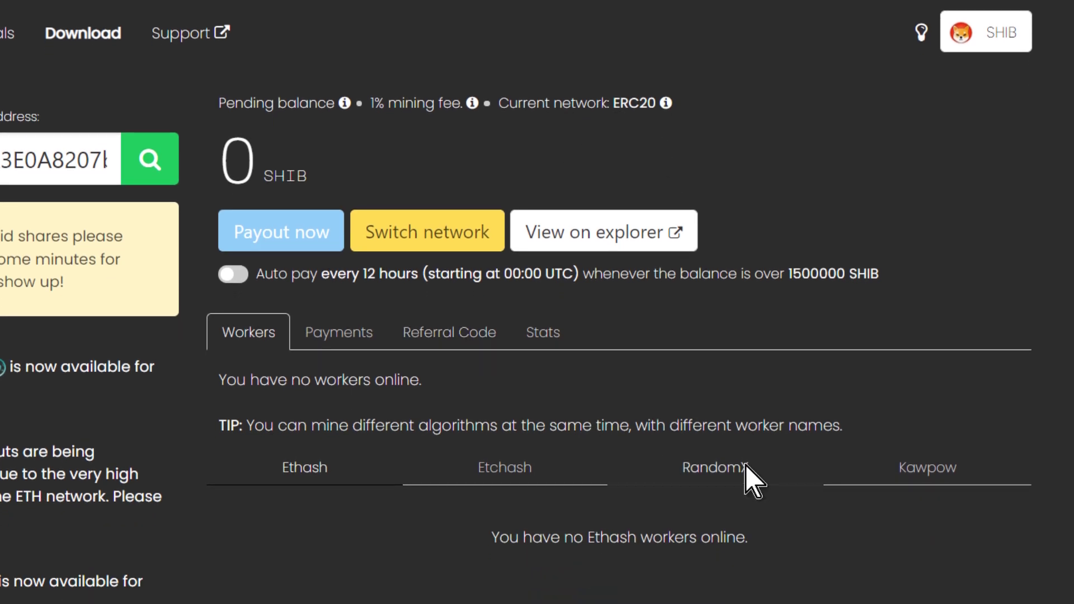
click(722, 470)
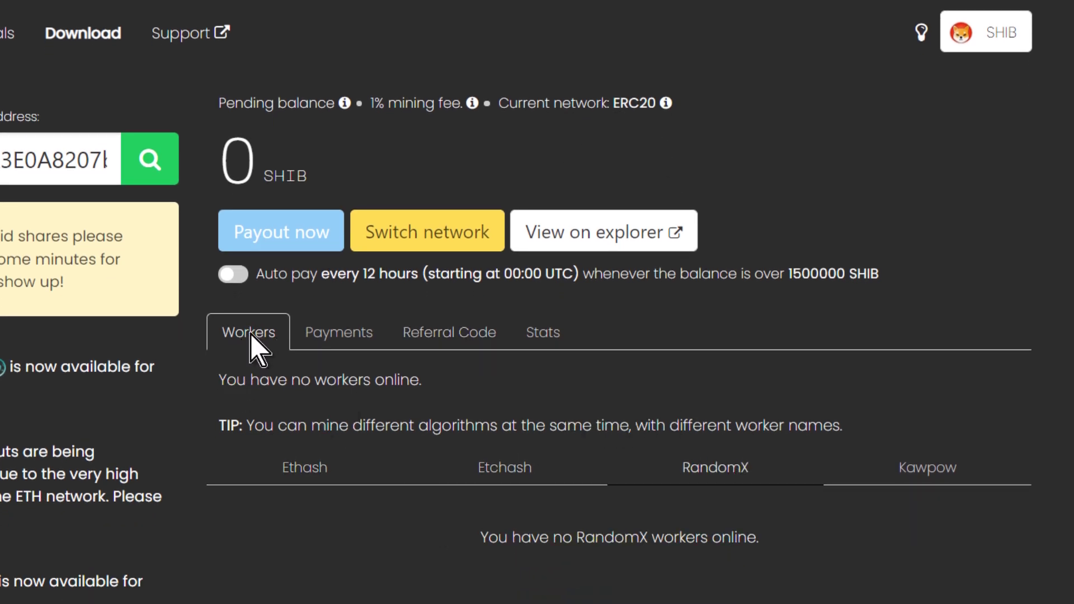
click(328, 487)
click(719, 470)
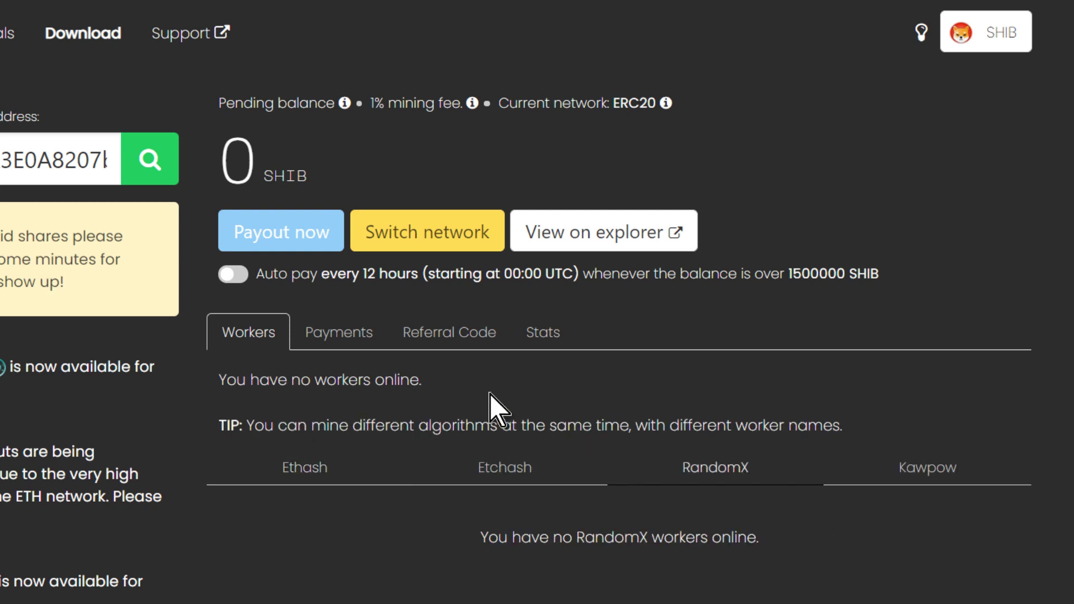
click(318, 342)
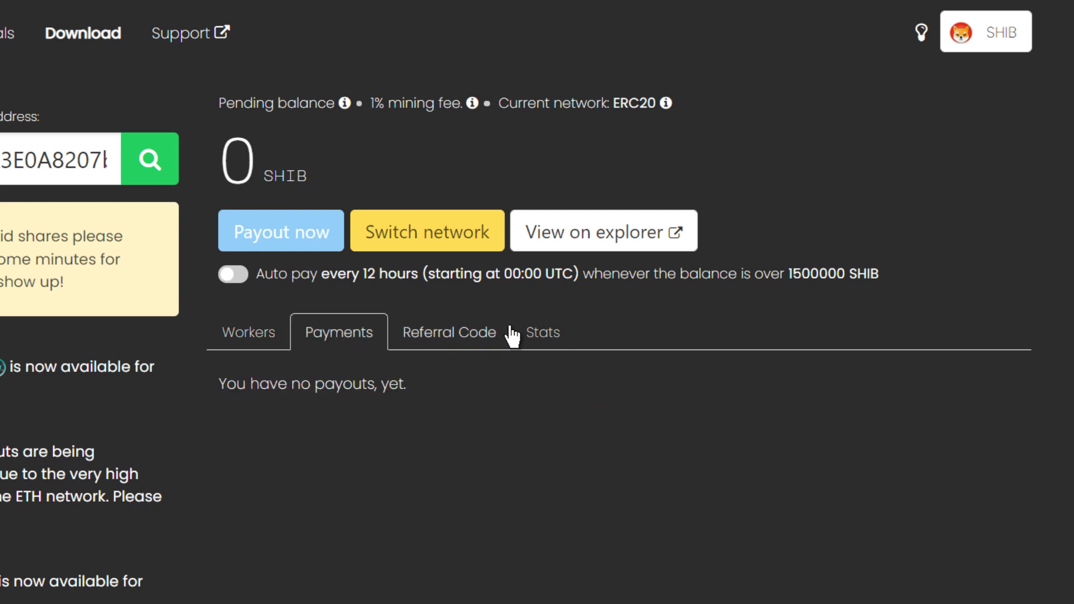
click(555, 338)
click(245, 343)
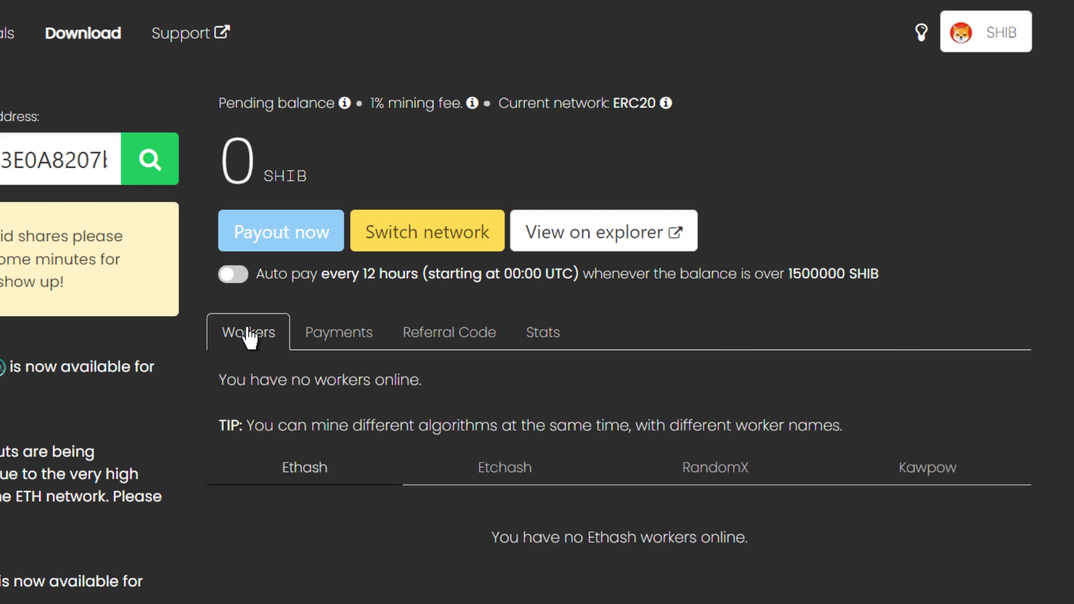
click(707, 473)
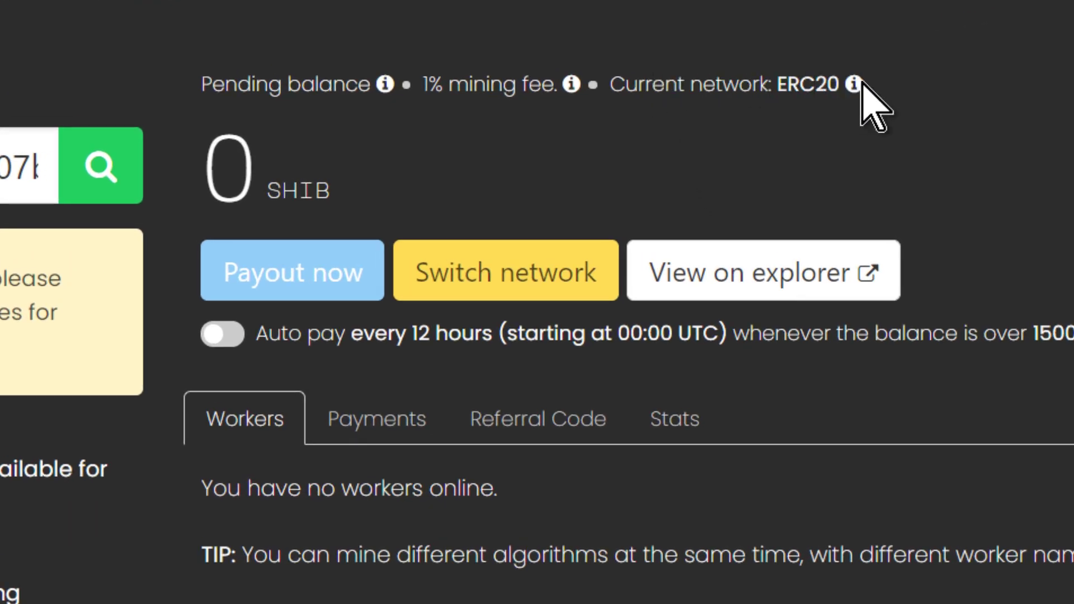
double_click(781, 89)
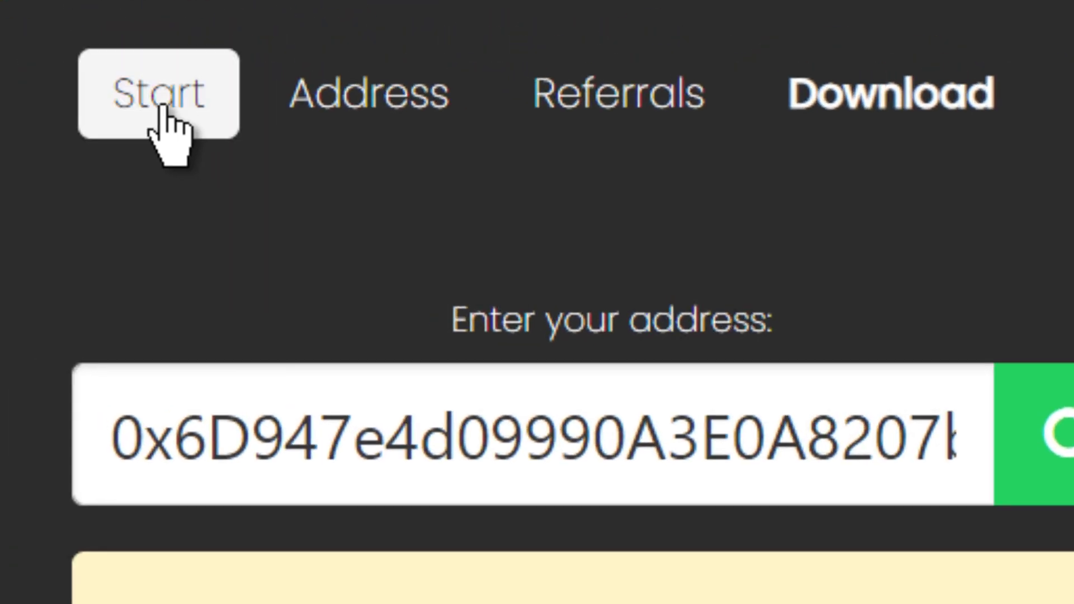
- Review the supported payout networks and the minimum payouts via ETH, BSC and KCC for RandomX CPU mining on the Start page
click(164, 109)
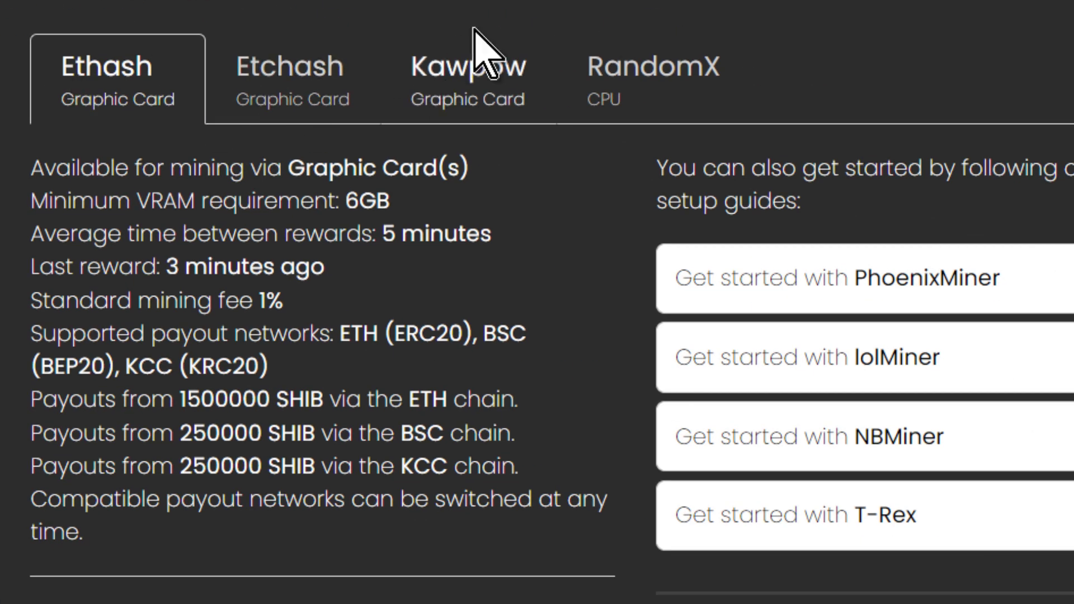
click(697, 84)
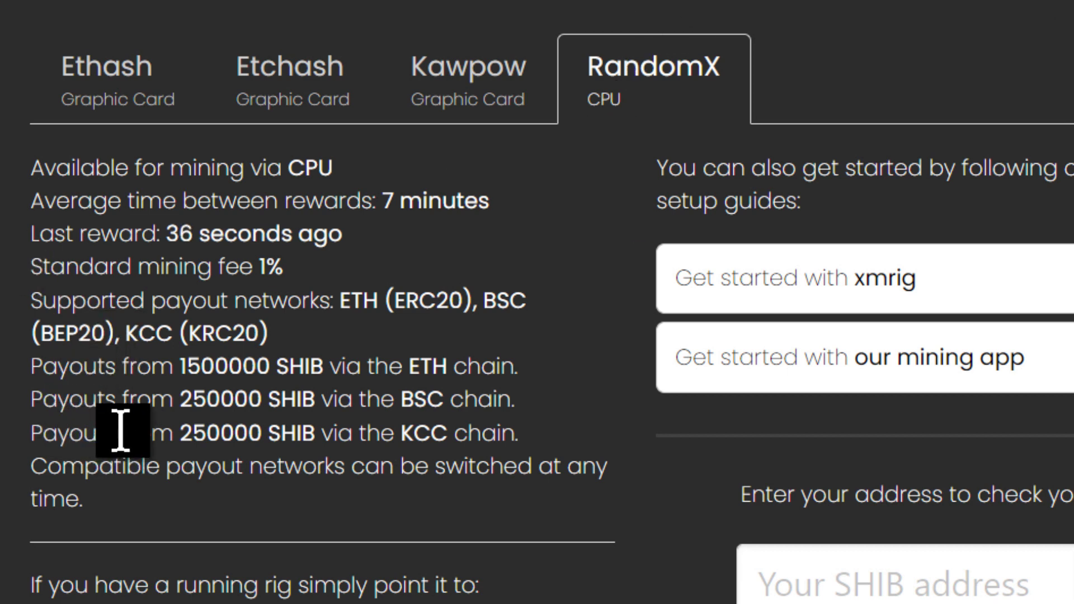
drag(351, 302, 427, 319)
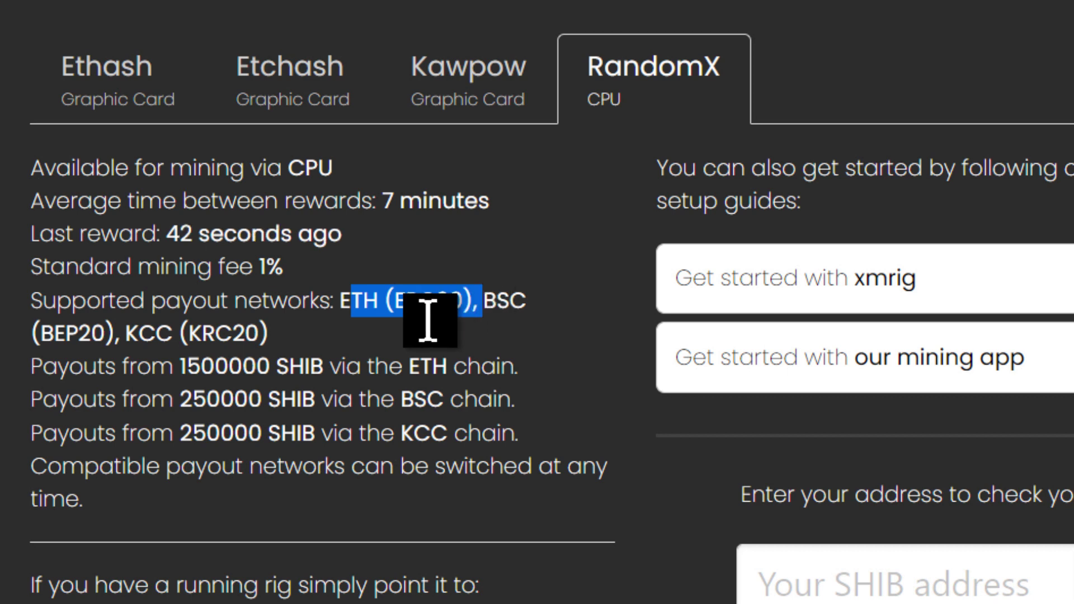
drag(179, 367, 269, 367)
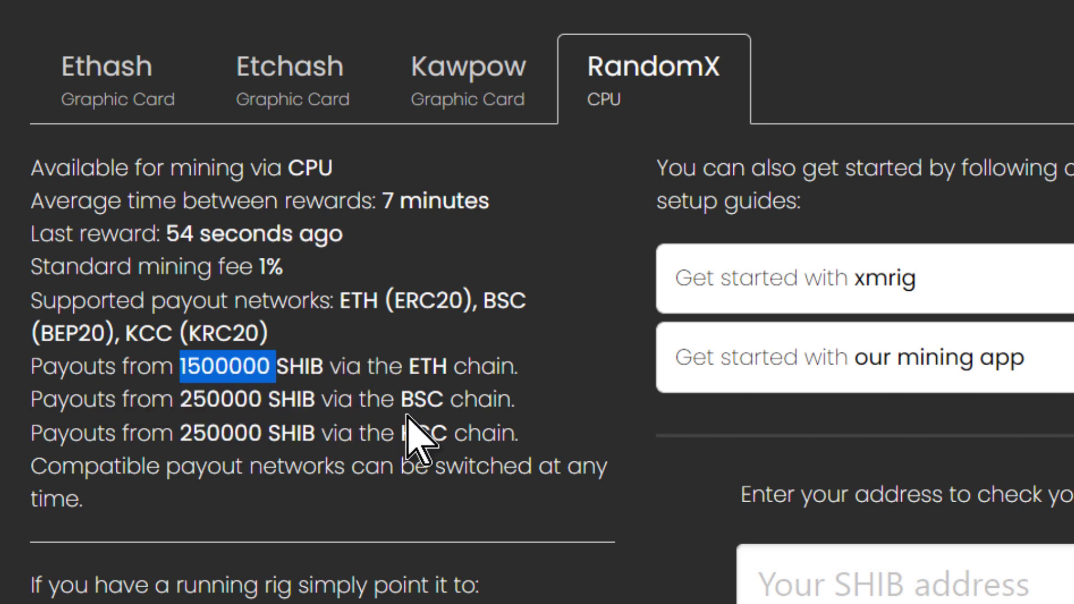
drag(411, 367, 456, 370)
drag(403, 400, 446, 402)
drag(405, 437, 468, 435)
drag(180, 400, 264, 403)
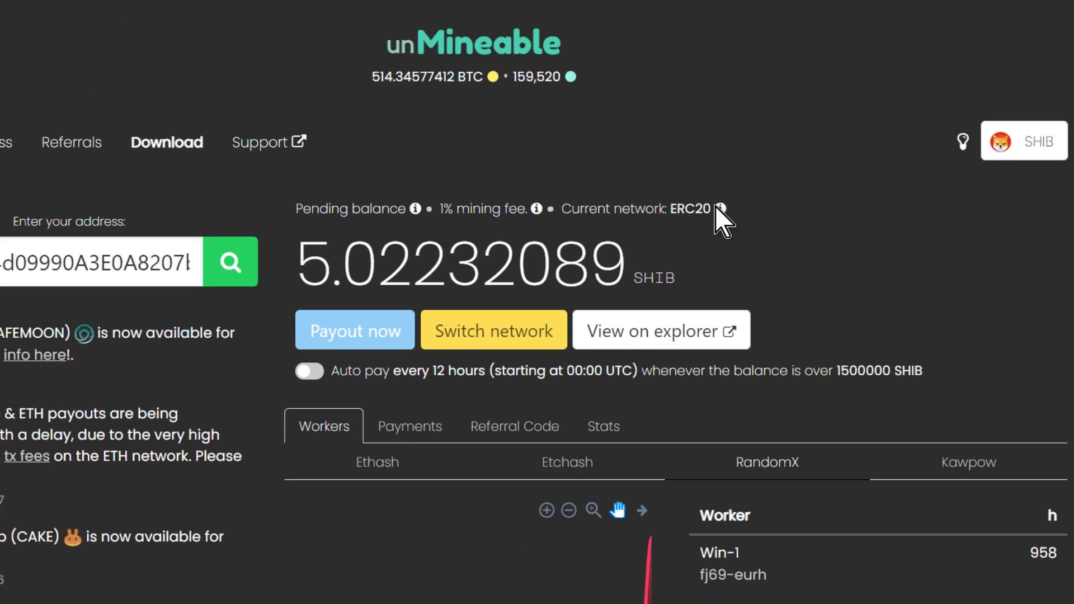
- Check the address's pending balance, the RandomX worker with its referral code, and the auto pay threshold
scroll(895, 270, down, 1)
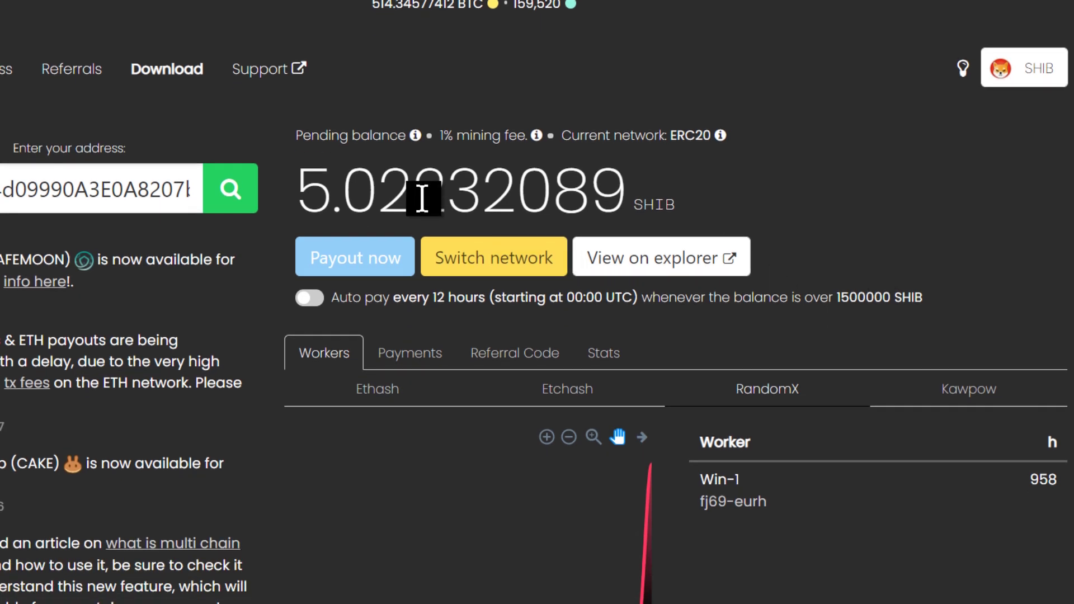
scroll(892, 224, down, 1)
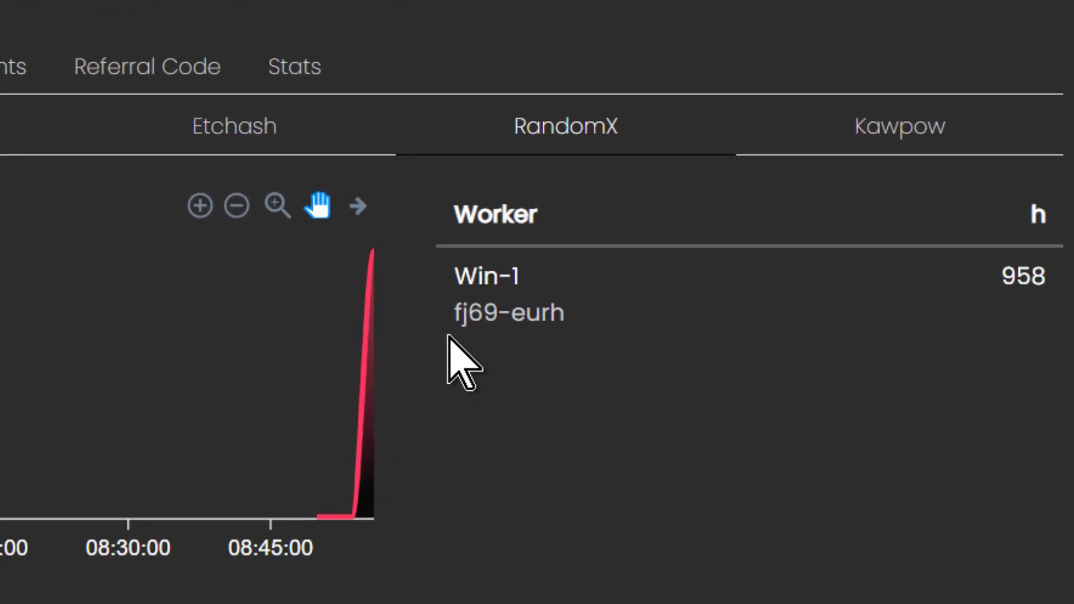
mouse_move(476, 334)
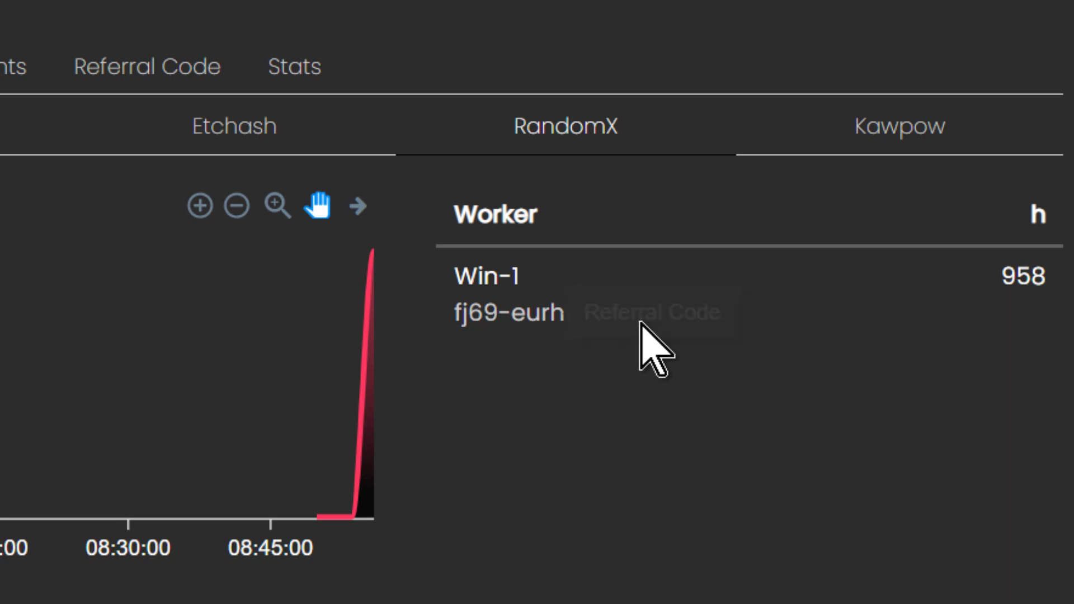
scroll(767, 252, up, 2)
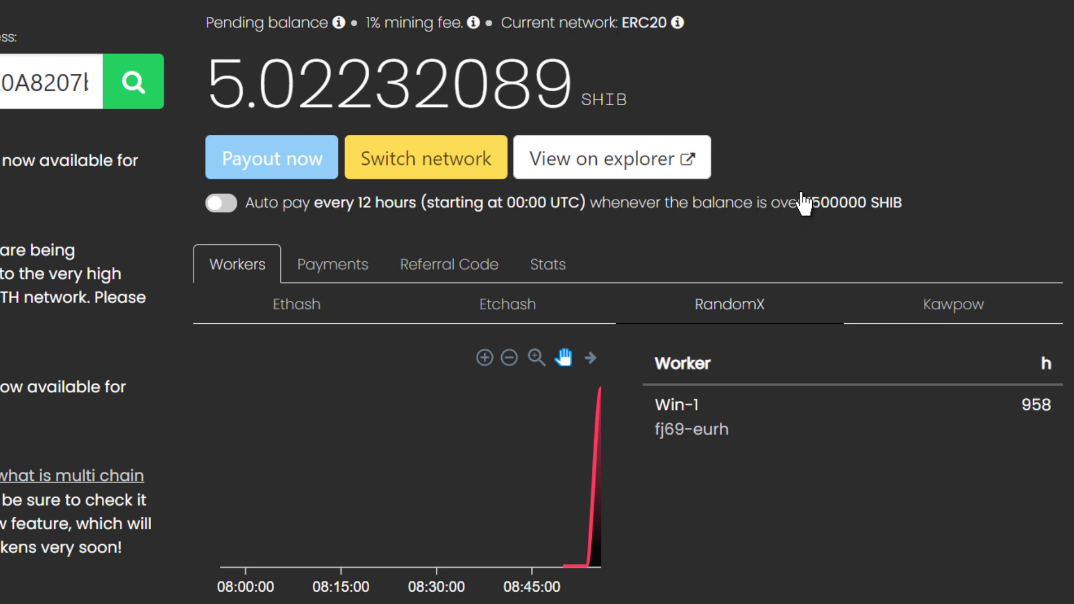
click(804, 199)
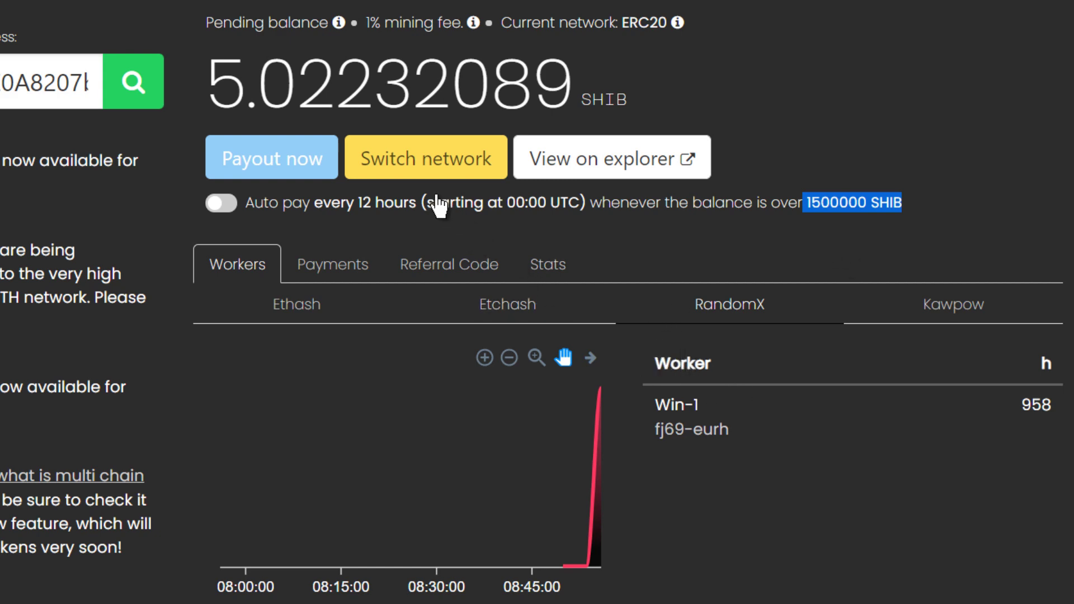
- Switch the payout network to Binance Smart Chain (BSC) BEP20 and accept the address warning
click(395, 158)
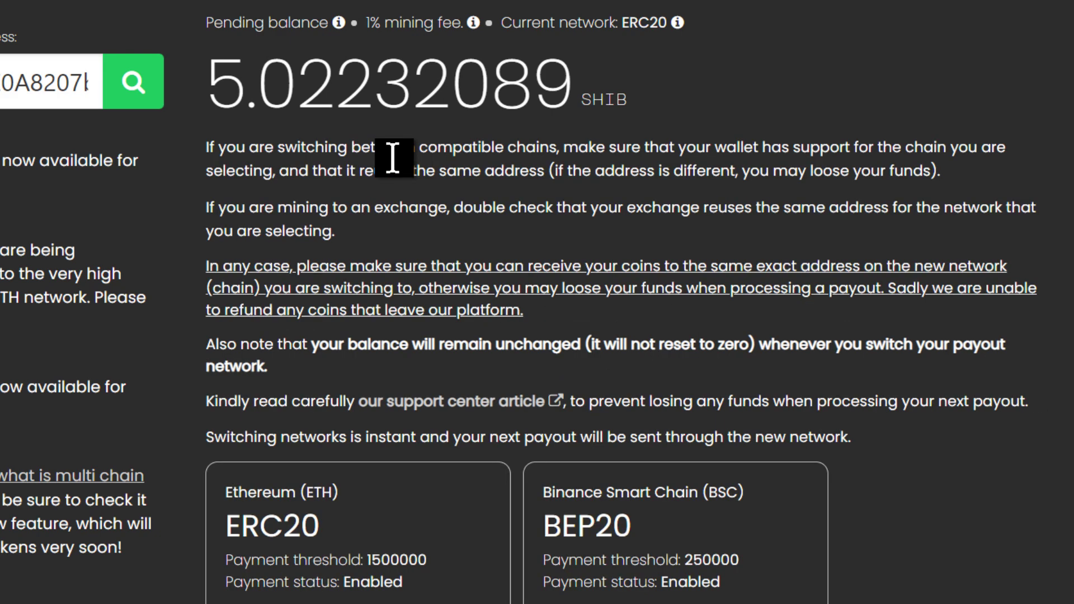
scroll(476, 308, down, 5)
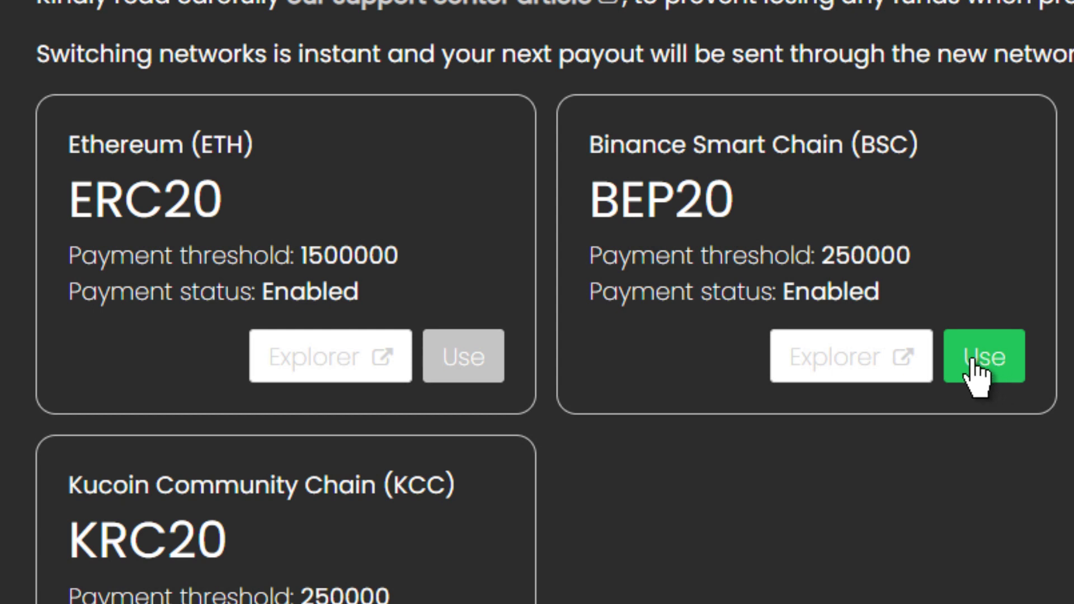
click(988, 367)
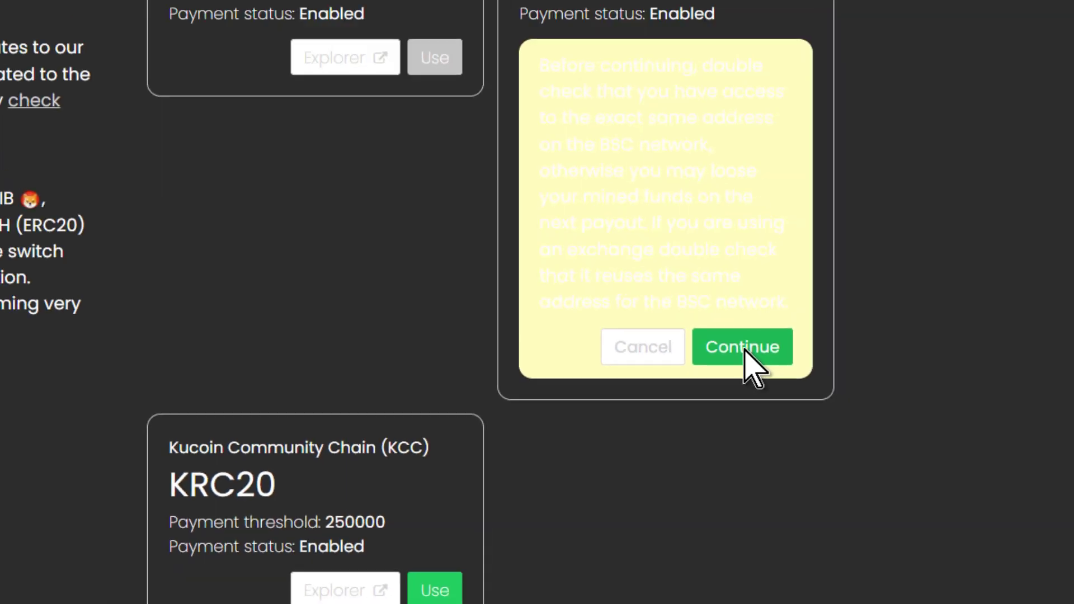
click(744, 348)
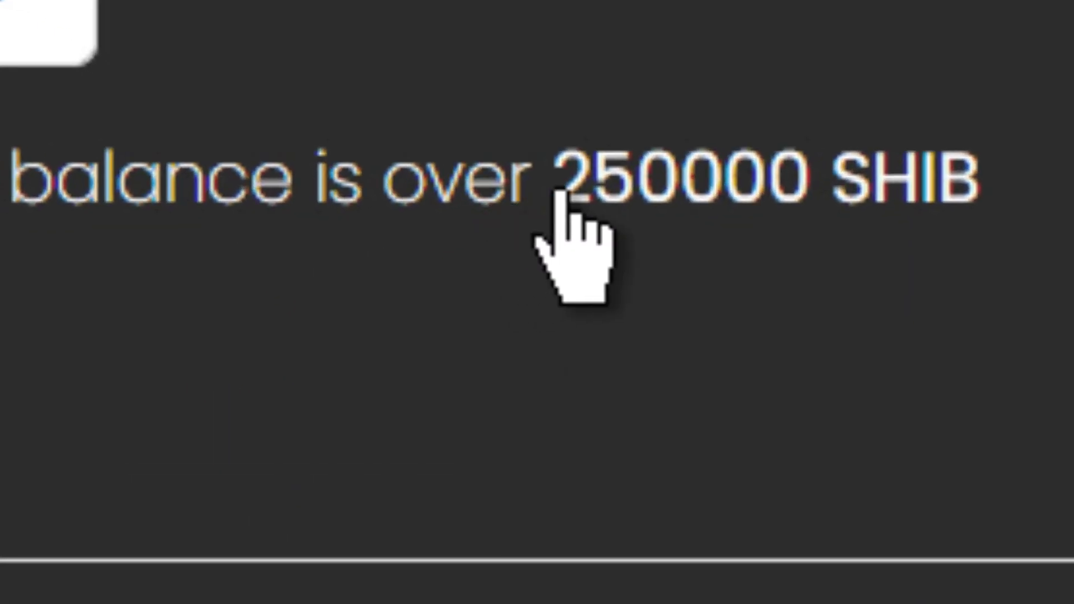
- Review the auto pay threshold, pending SHIB balance, mining fee and current network on the address page after the switch to BEP20
drag(575, 192, 797, 276)
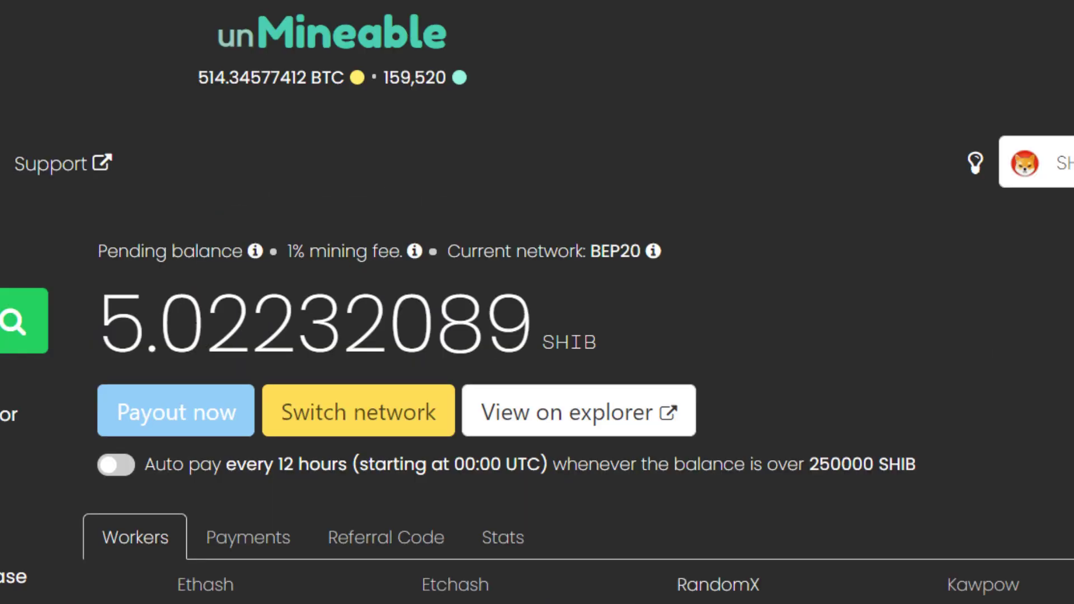
scroll(112, 235, down, 1)
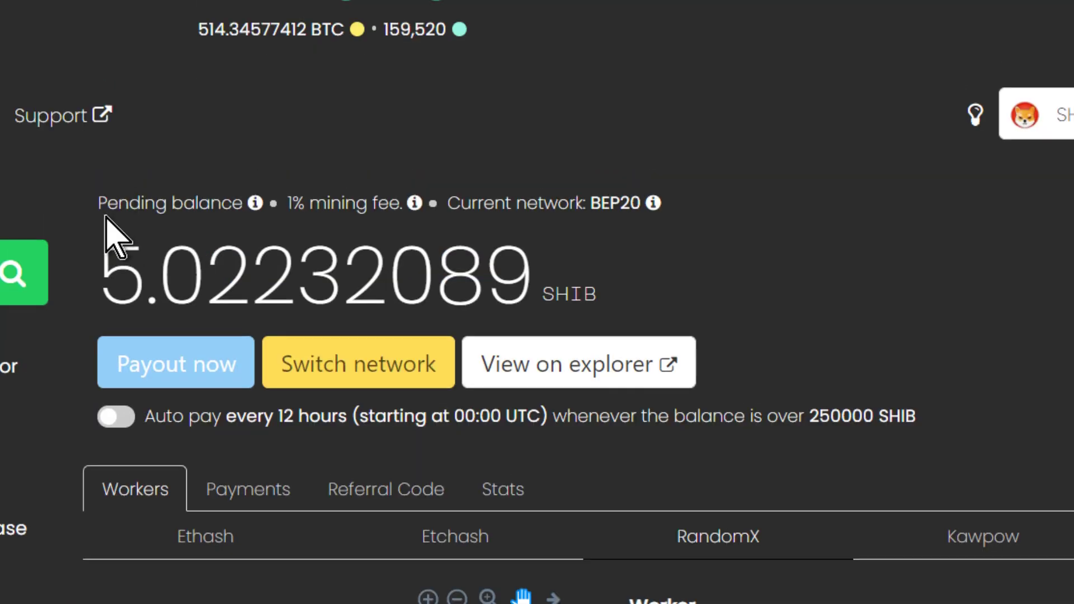
scroll(106, 217, down, 2)
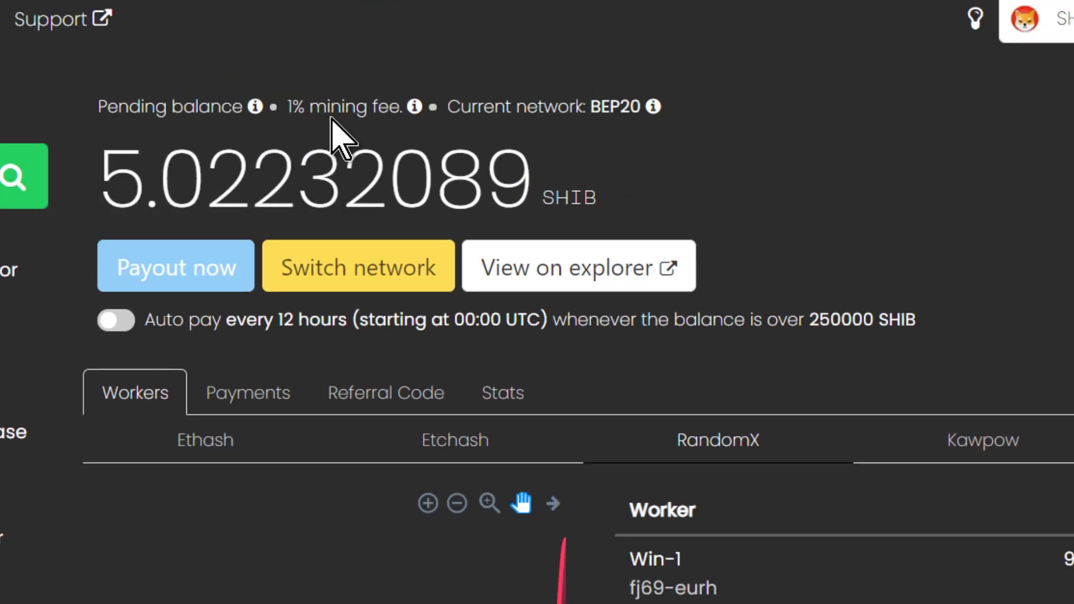
drag(283, 107, 347, 112)
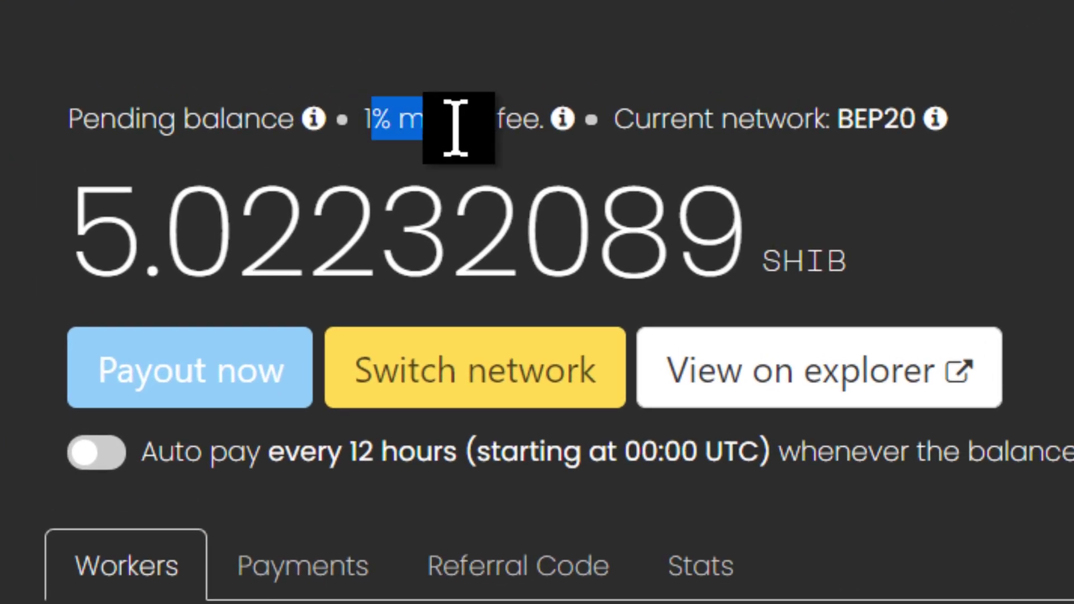
drag(455, 127, 364, 125)
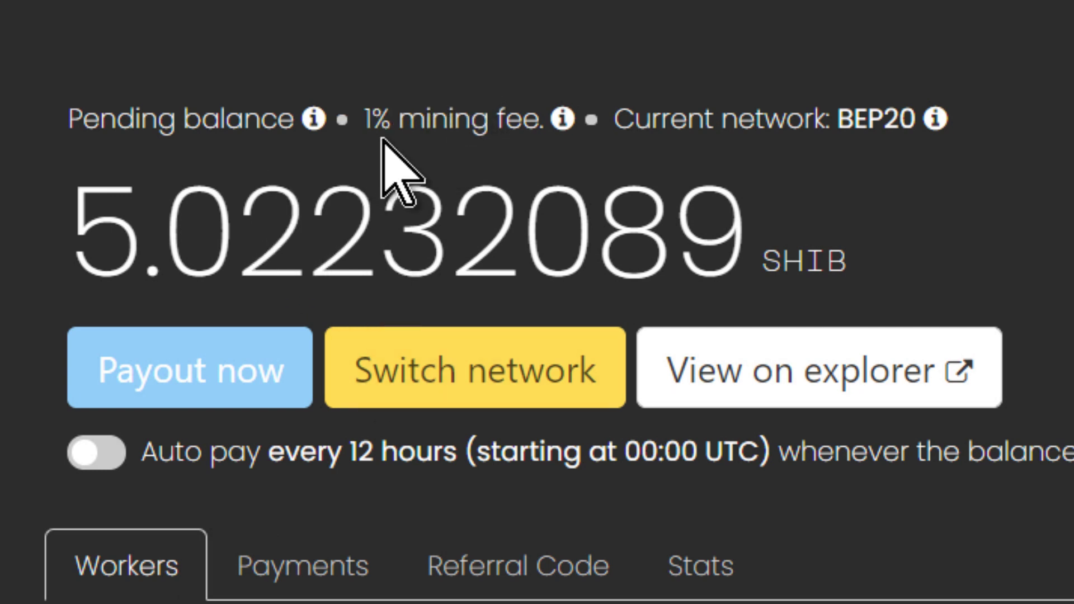
double_click(374, 119)
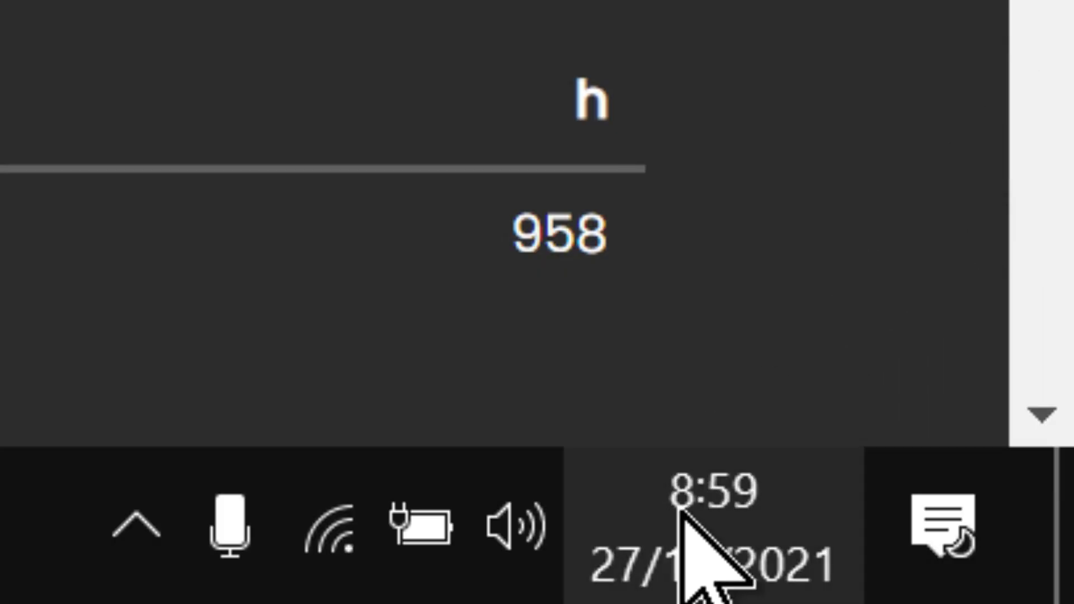
mouse_move(794, 463)
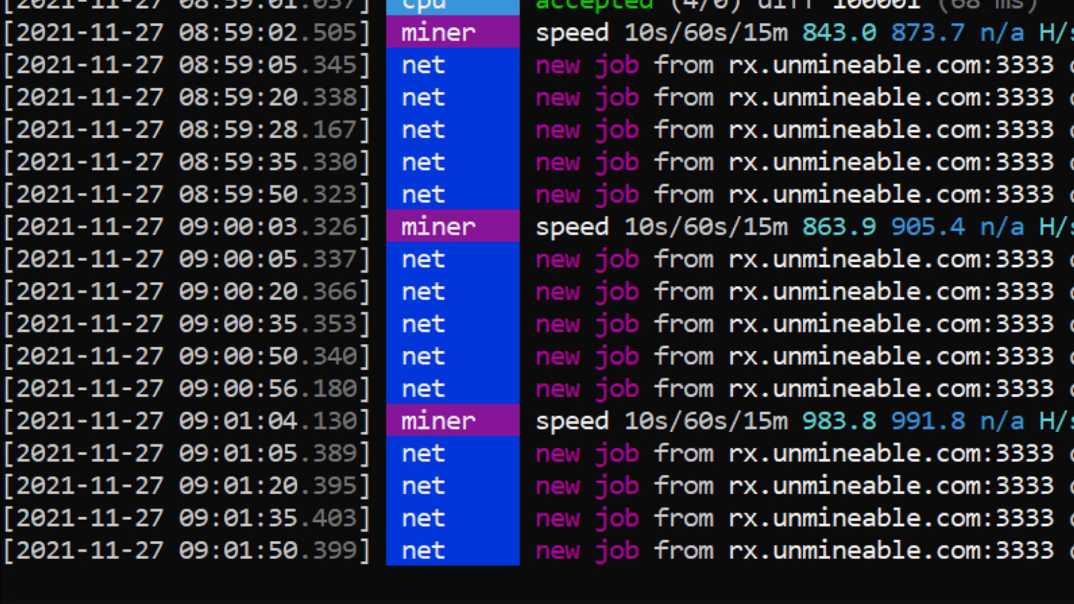
- Stop the running miner in the console and relaunch xmrig.exe from its folder
key(ctrl+c)
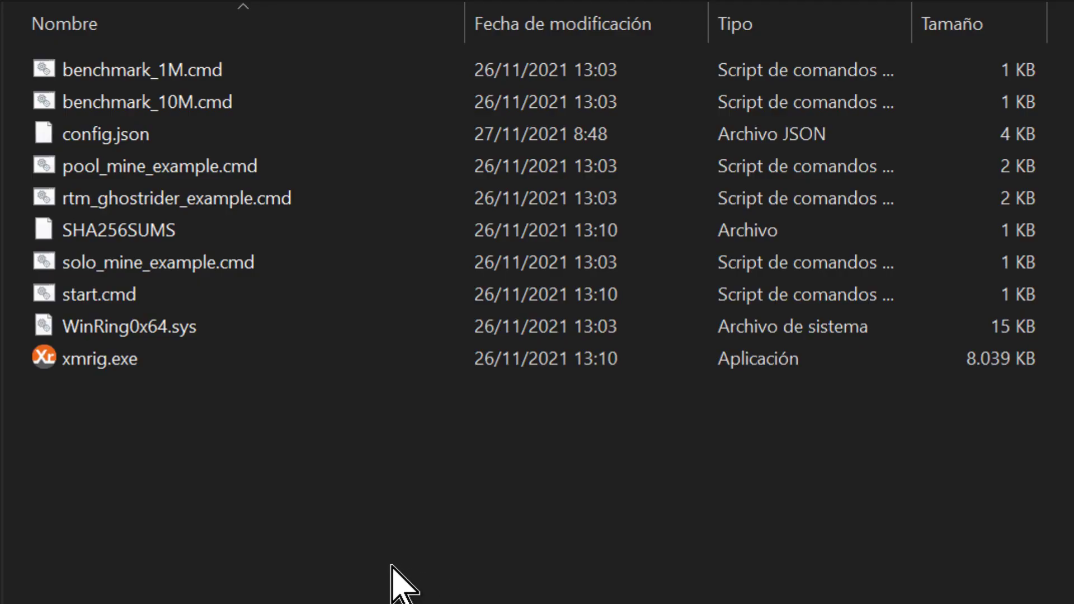
double_click(81, 363)
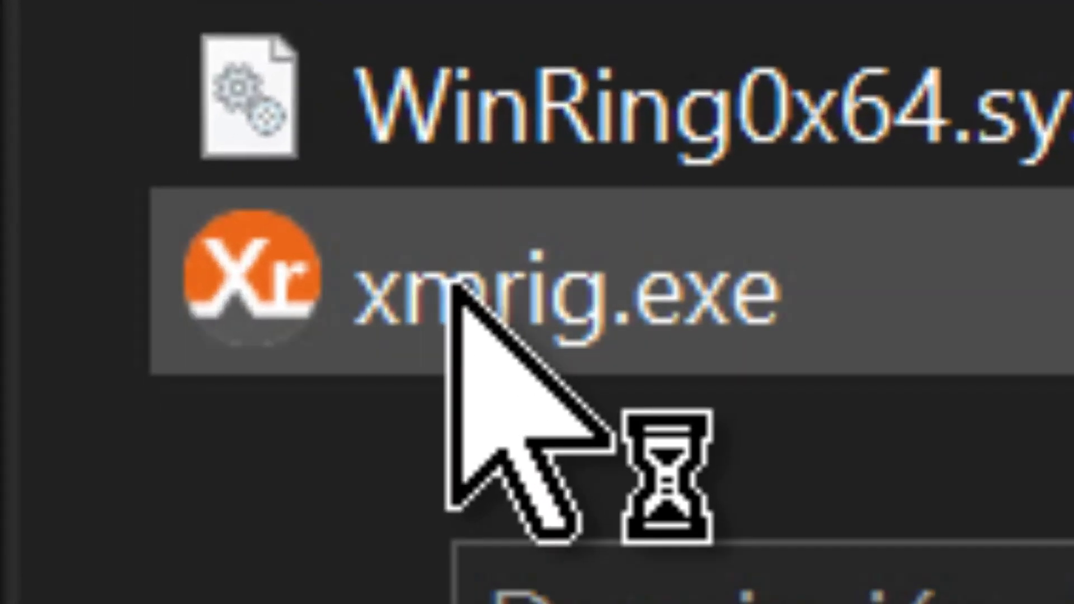